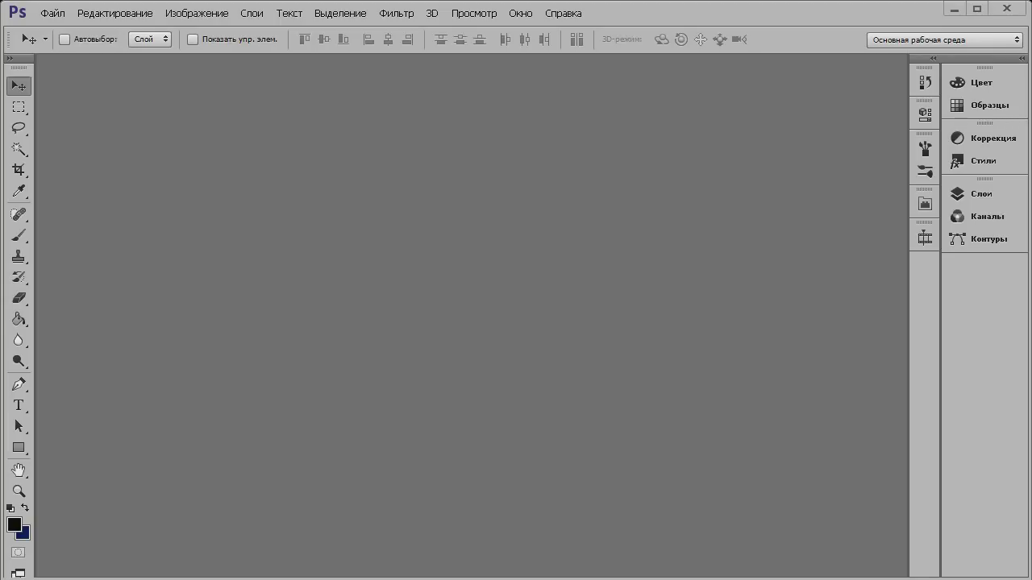
- Open lesson05.jpg from the video folder and reposition its document window
double_click(475, 326)
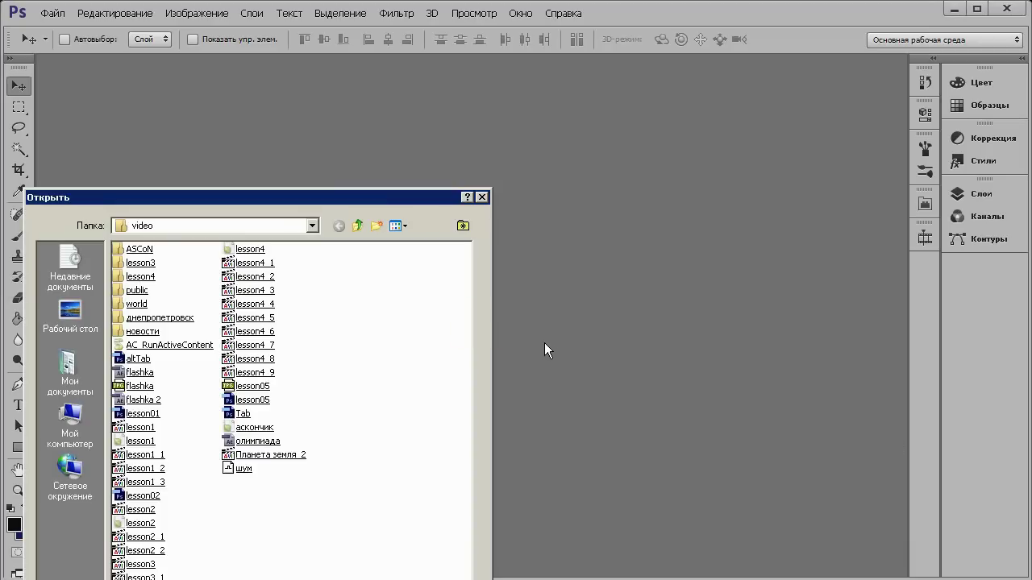
double_click(254, 386)
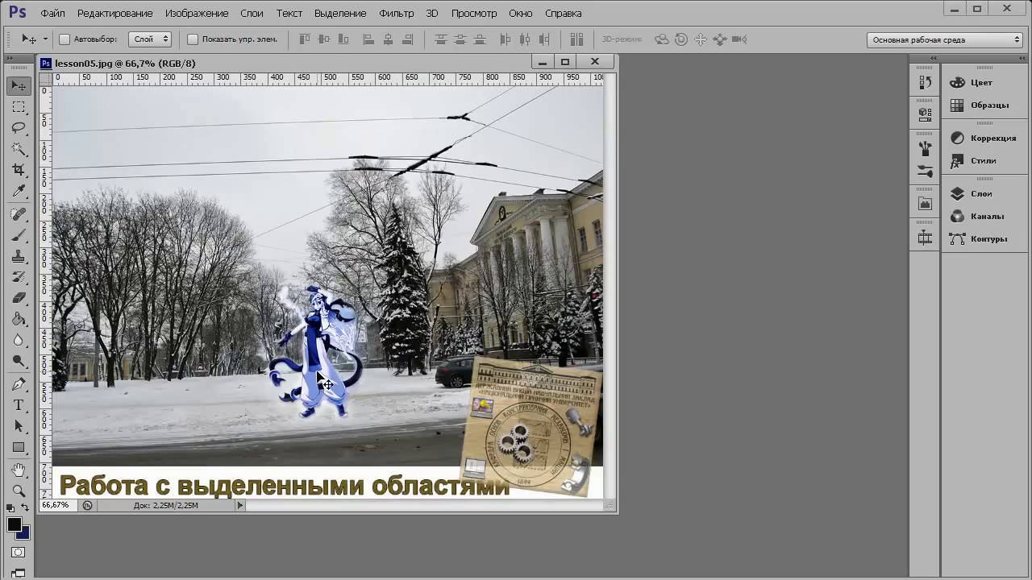
left_click_drag(459, 65, 492, 63)
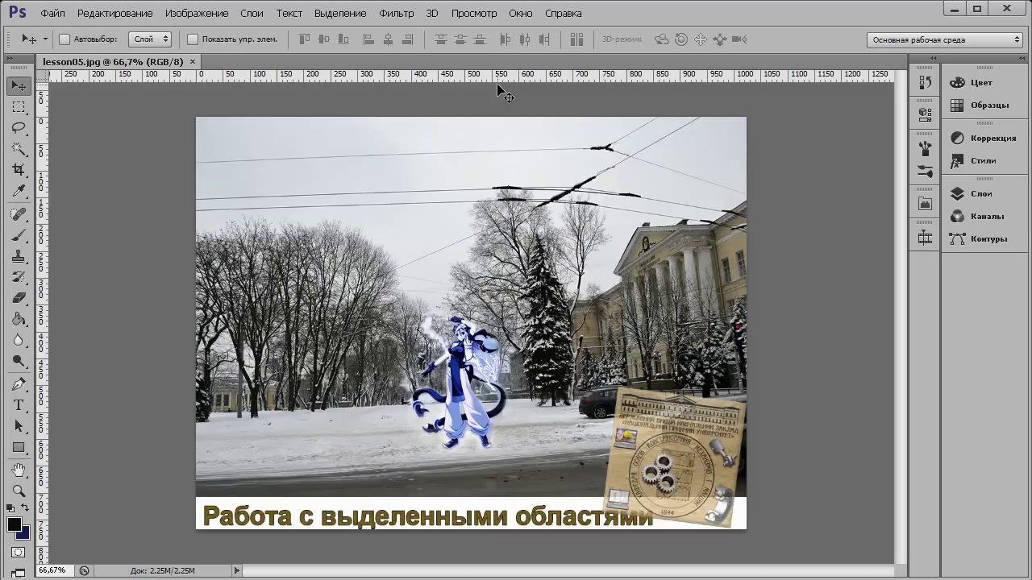
- Marquee a rectangle over the anime figure and fir tree, then switch to the Lasso tool
left_click(19, 106)
left_click_drag(389, 224, 660, 443)
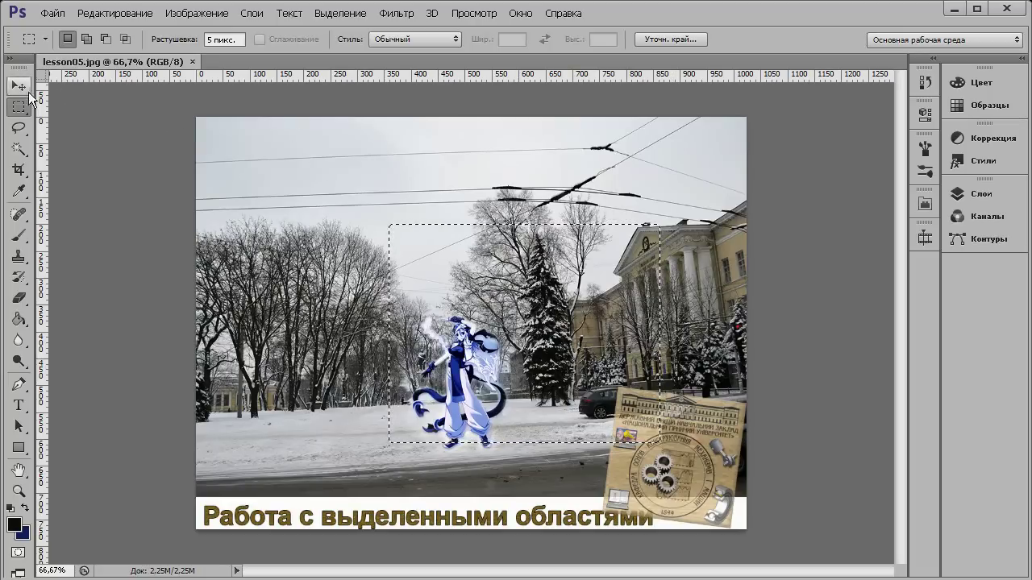
left_click(19, 106)
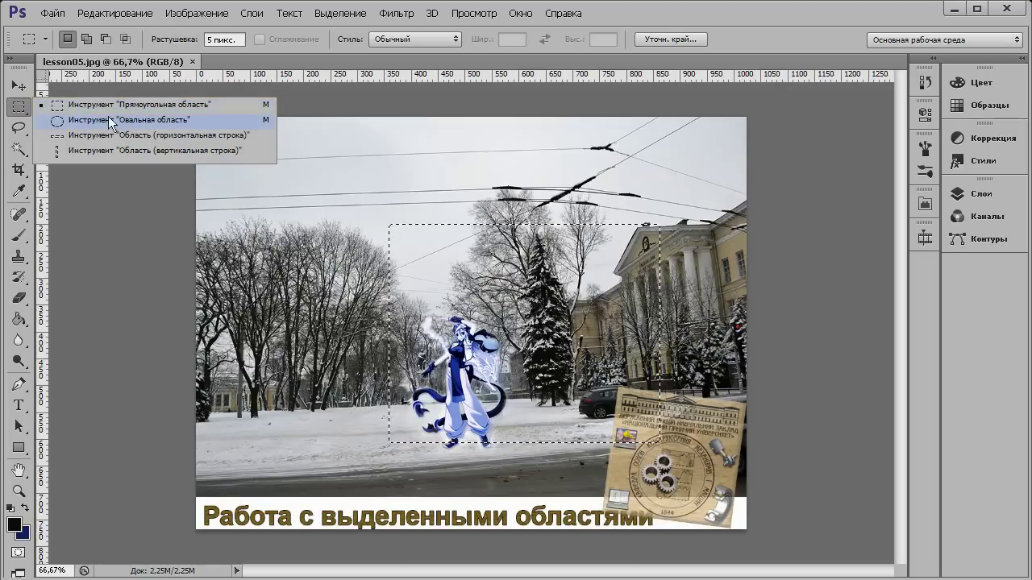
left_click(24, 129)
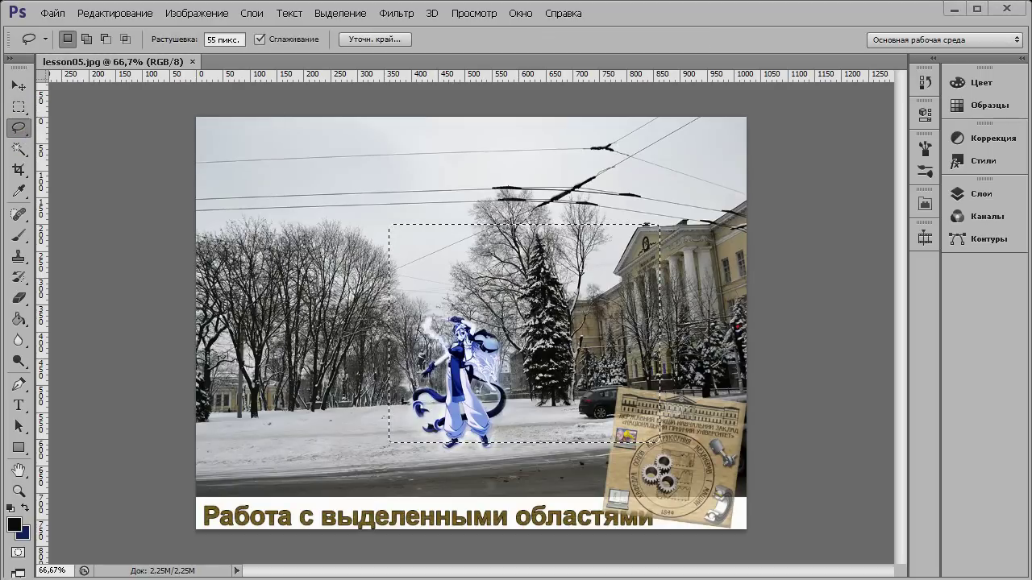
left_click_drag(46, 26, 659, 56)
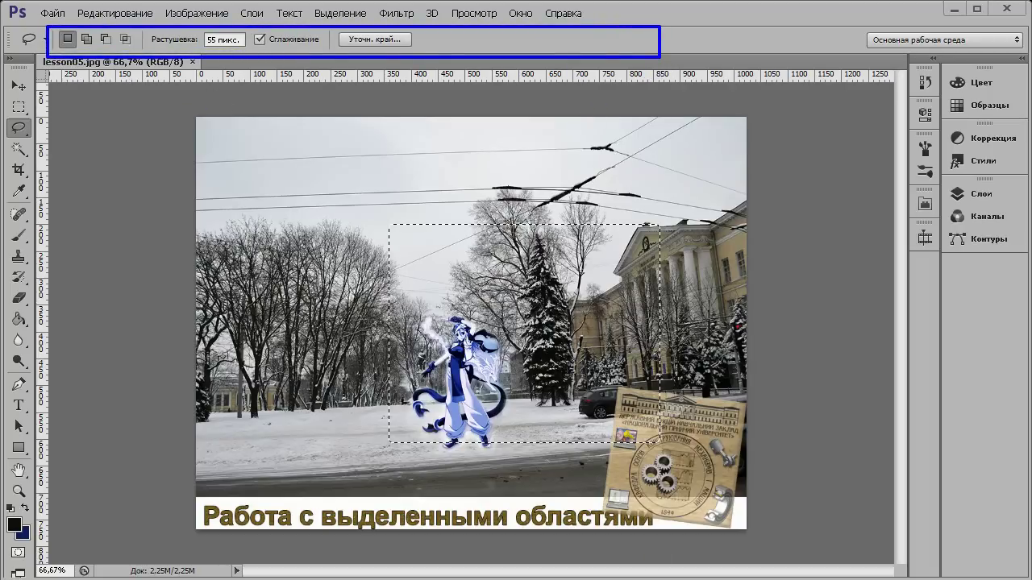
- With 0 px feather, select a narrow rectangle tightly around the anime figure
left_click(23, 109)
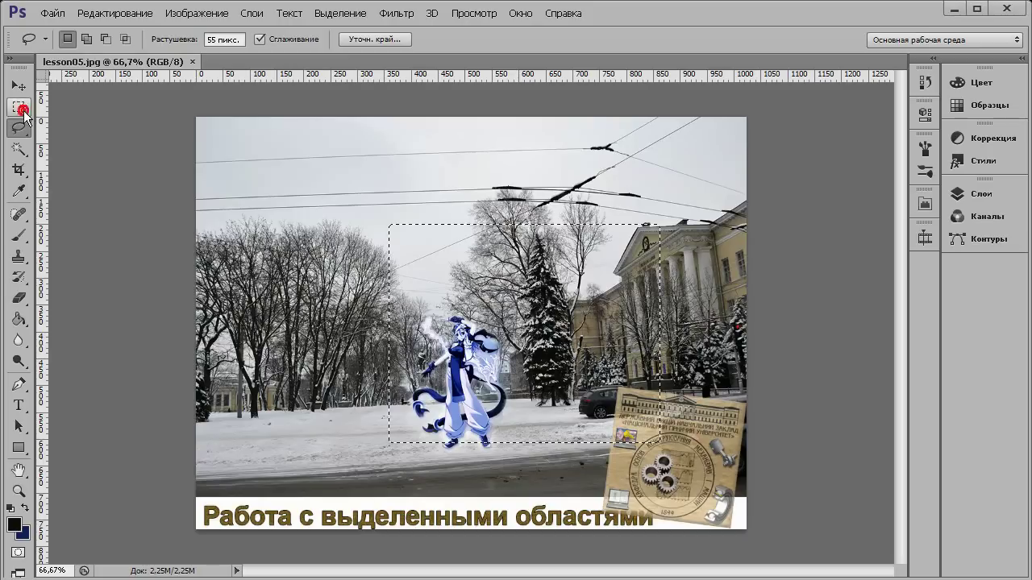
left_click(20, 108)
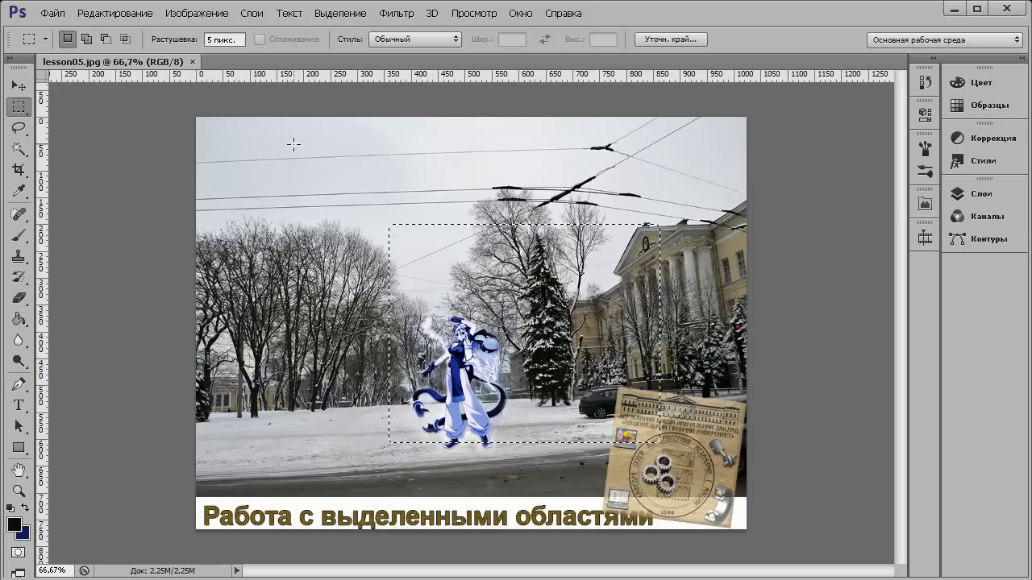
left_click_drag(293, 145, 490, 244)
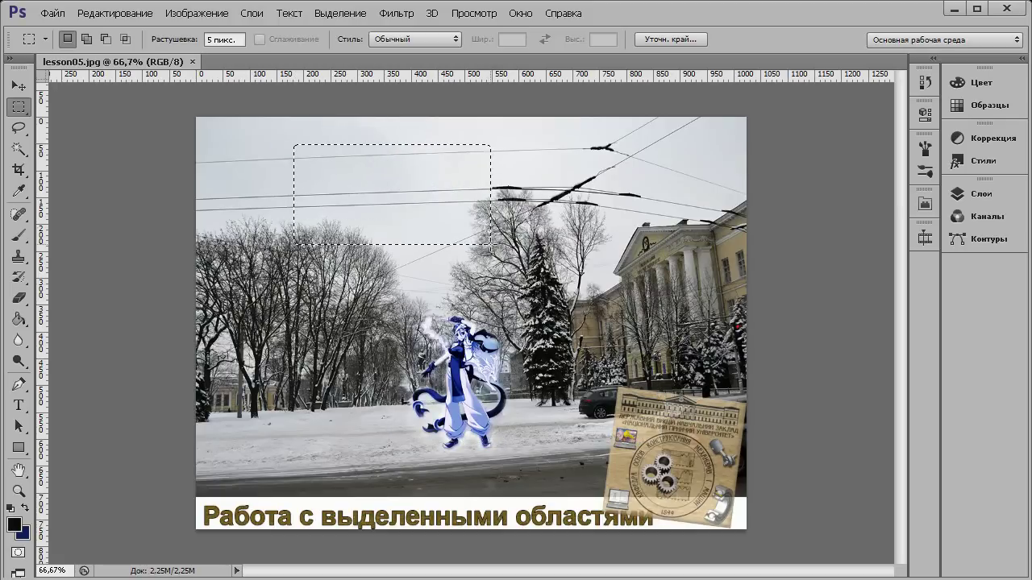
left_click(212, 39)
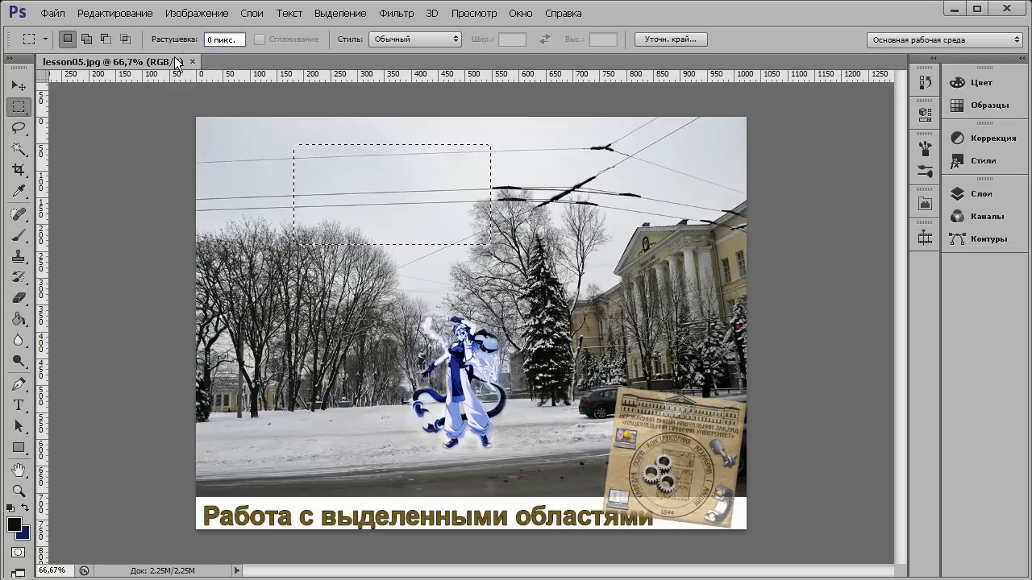
mouse_move(431, 317)
left_mouse_down()
mouse_move(469, 357)
mouse_move(500, 448)
left_mouse_up()
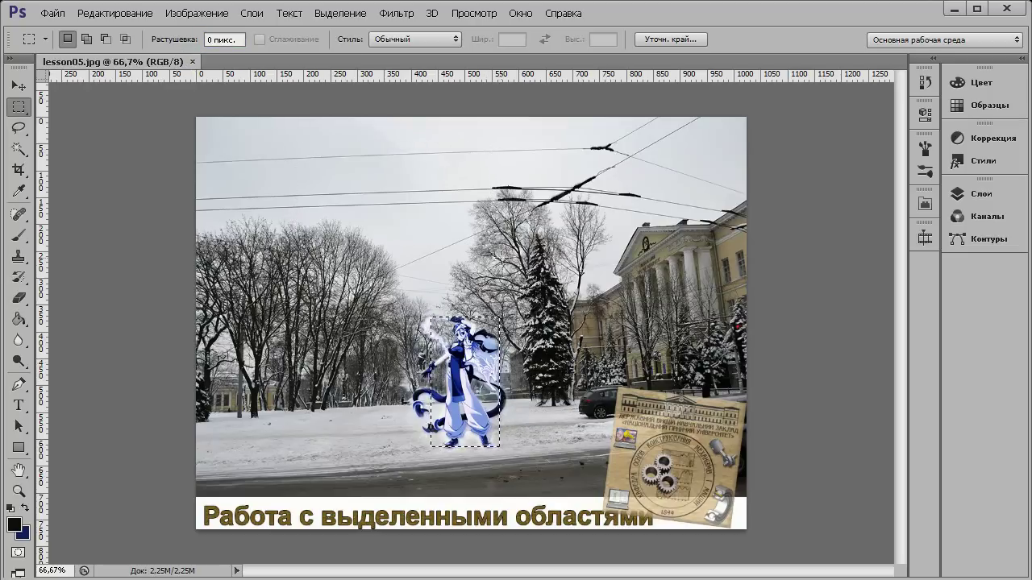
left_click_drag(460, 225, 538, 315)
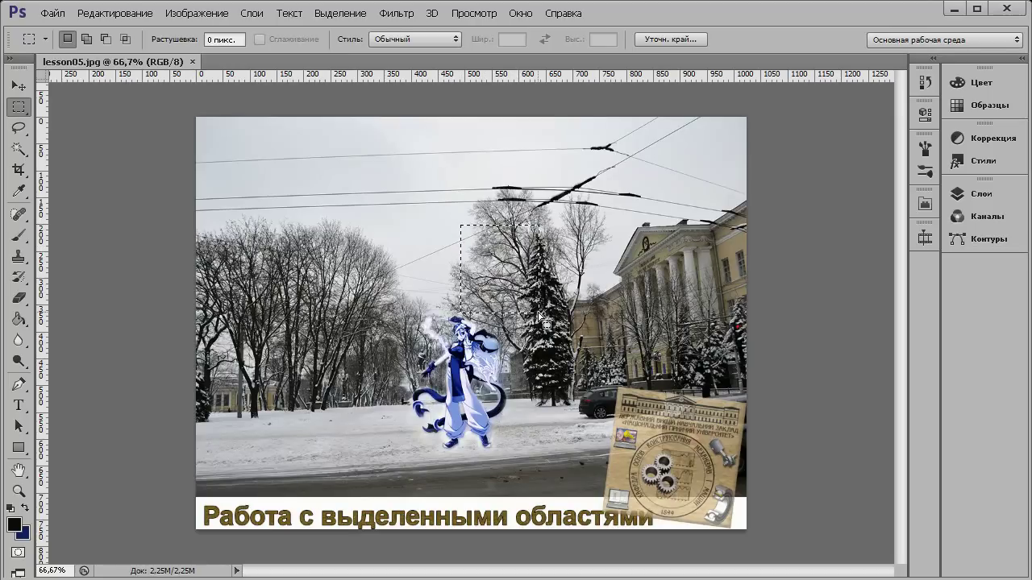
left_click_drag(441, 321, 489, 449)
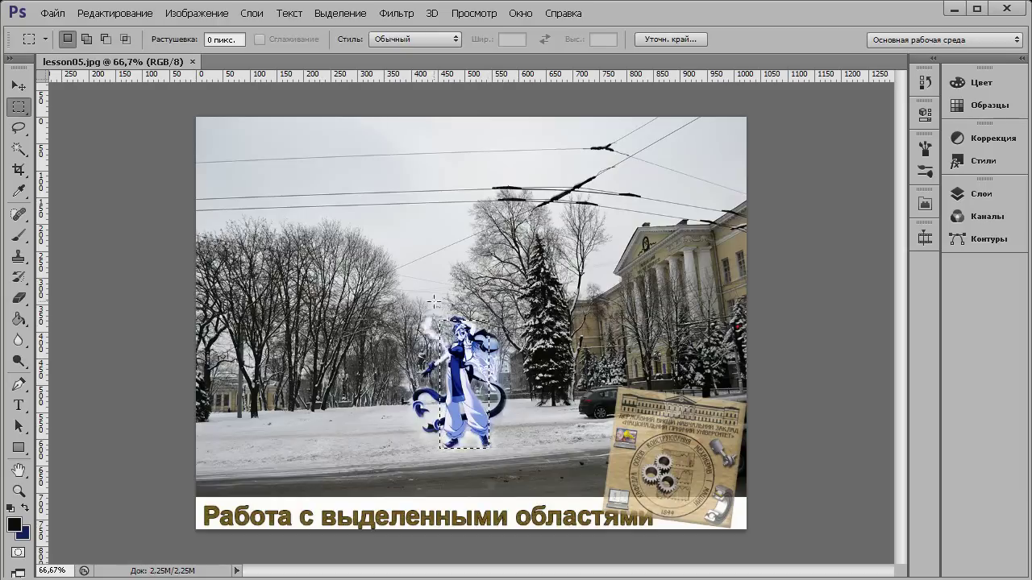
- Add rectangles beside the figure, in the left and right sky, over the snow, and near the building
left_click(86, 41)
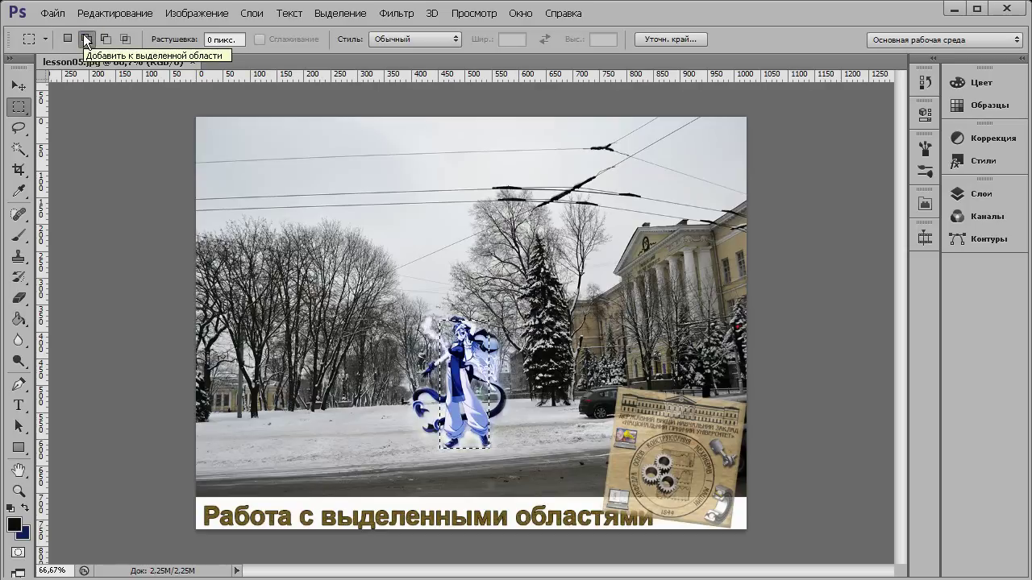
left_click_drag(422, 356, 439, 376)
left_click_drag(449, 410, 444, 423)
left_click_drag(642, 159, 679, 203)
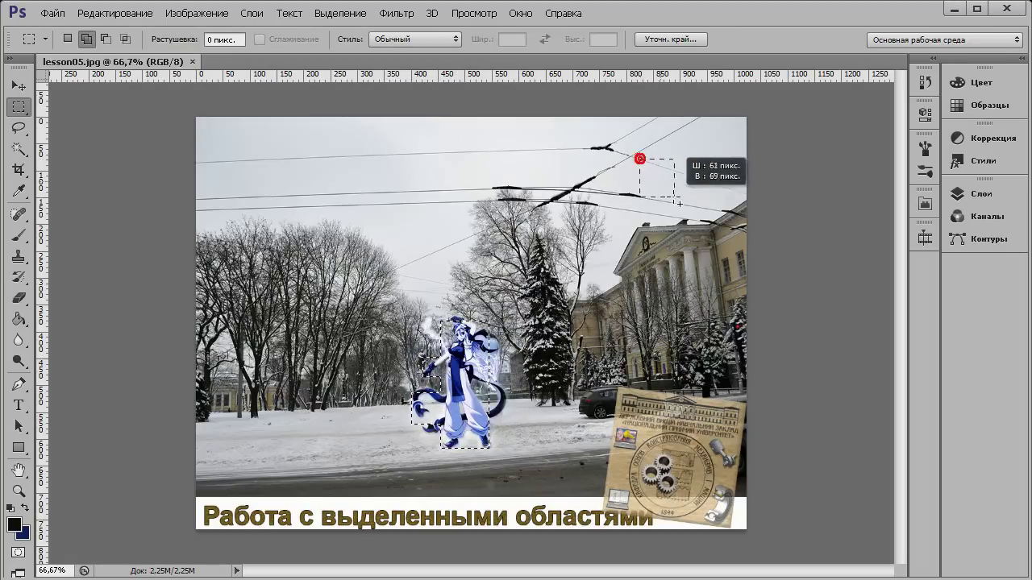
left_click_drag(278, 149, 339, 216)
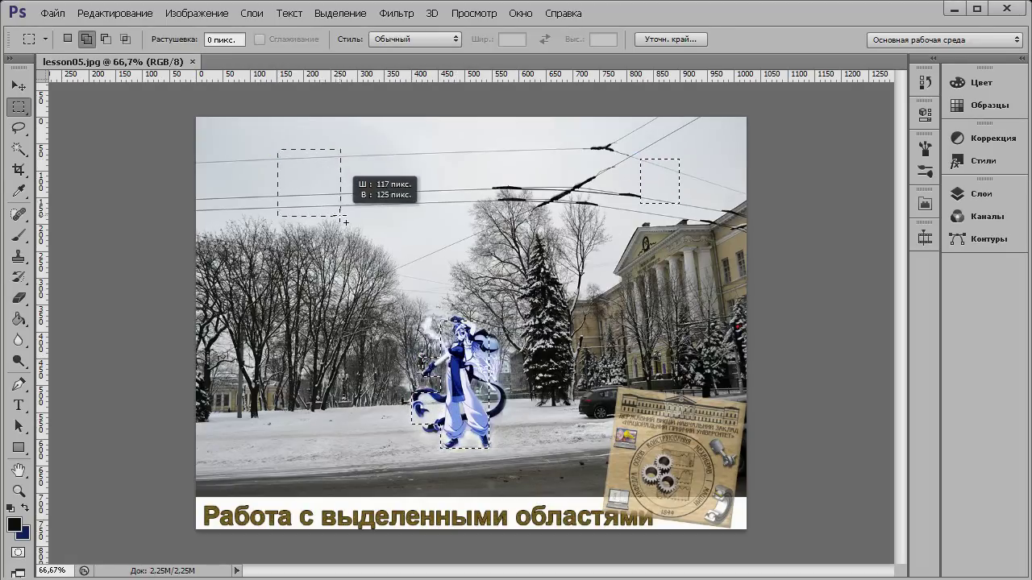
left_click_drag(264, 380, 318, 444)
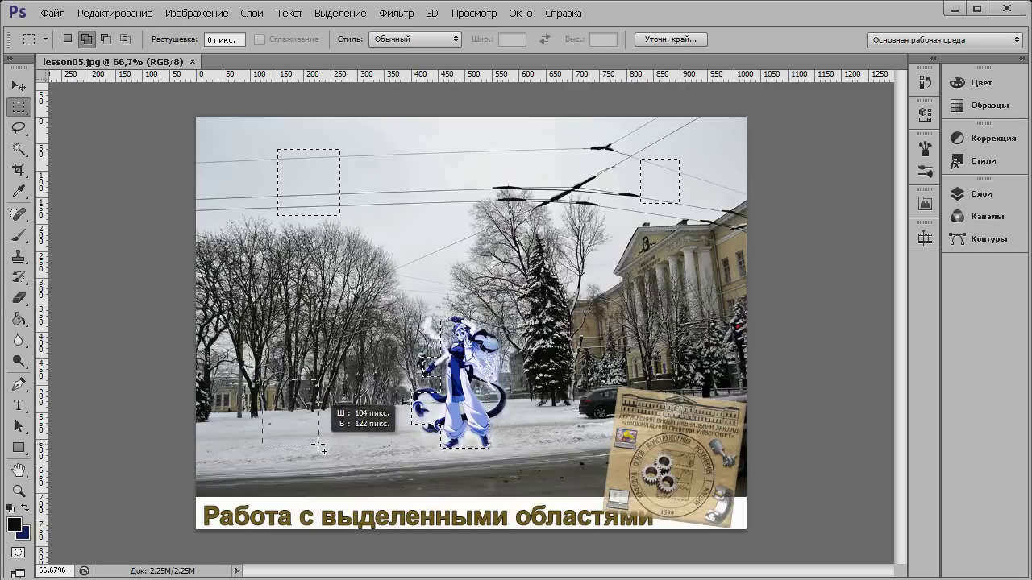
left_click_drag(573, 343, 637, 403)
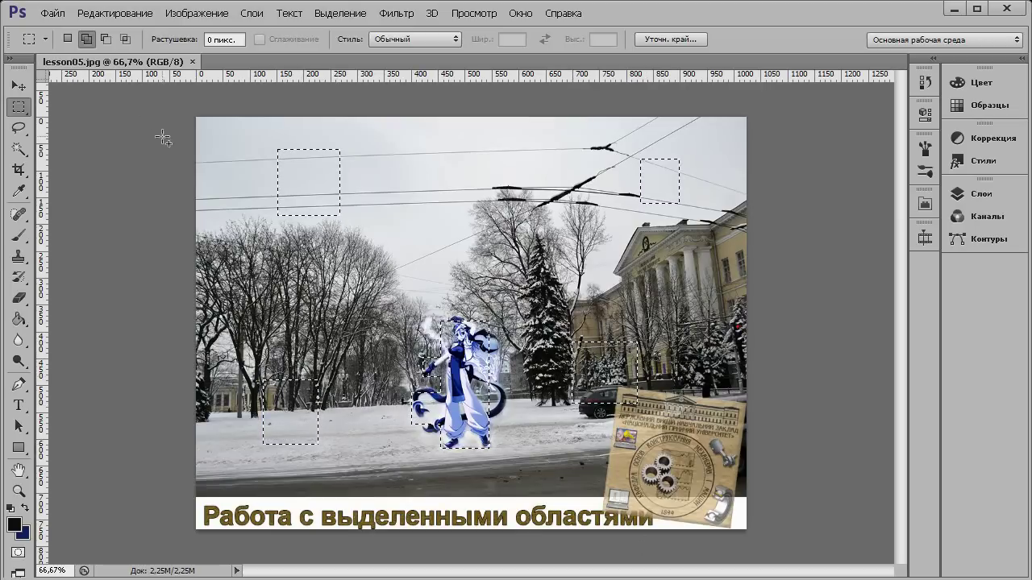
- Subtract notches from the upper-left sky rectangle and the top of the snow rectangle
left_click(104, 41)
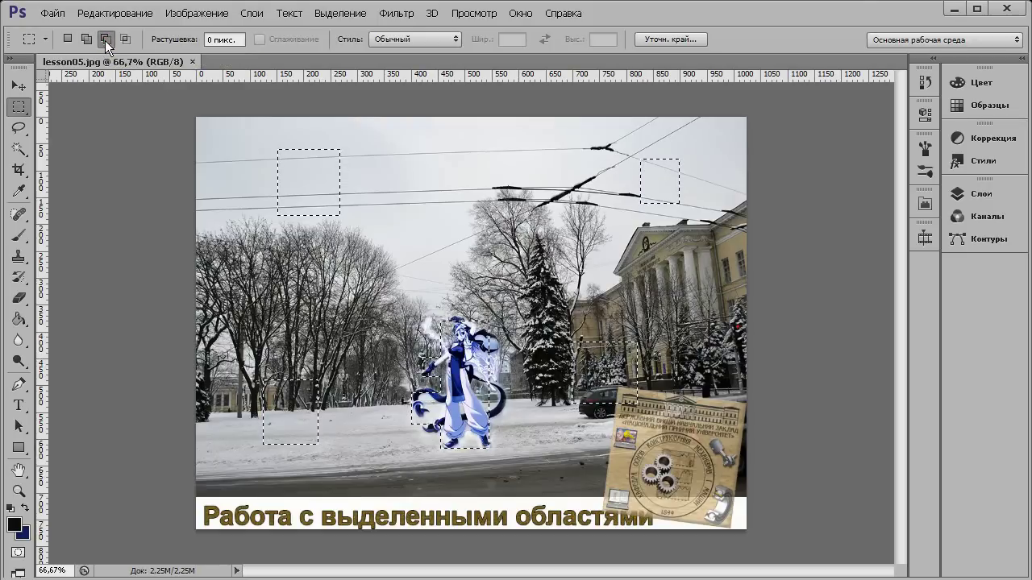
left_click_drag(364, 241, 312, 196)
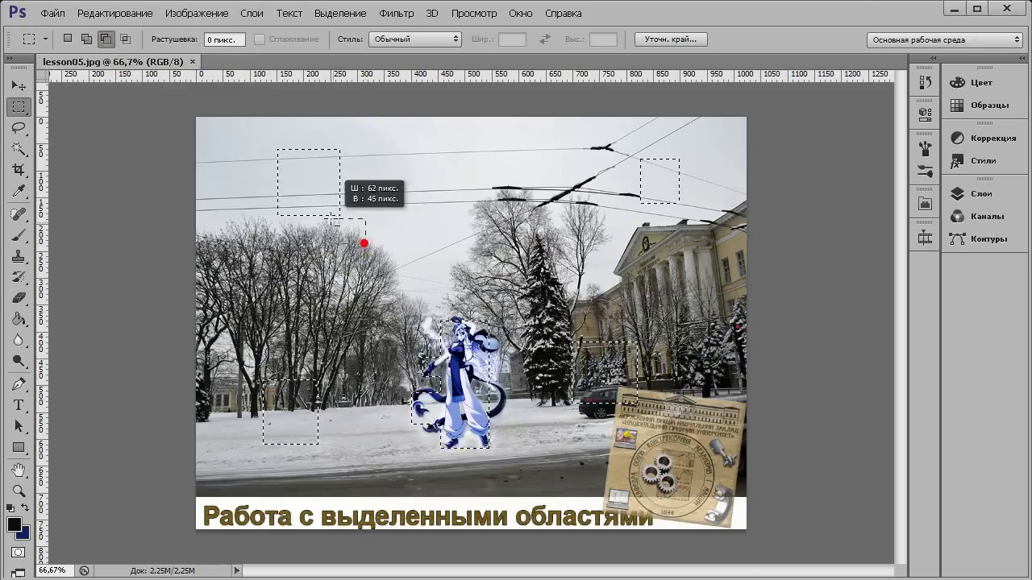
left_click_drag(258, 359, 347, 404)
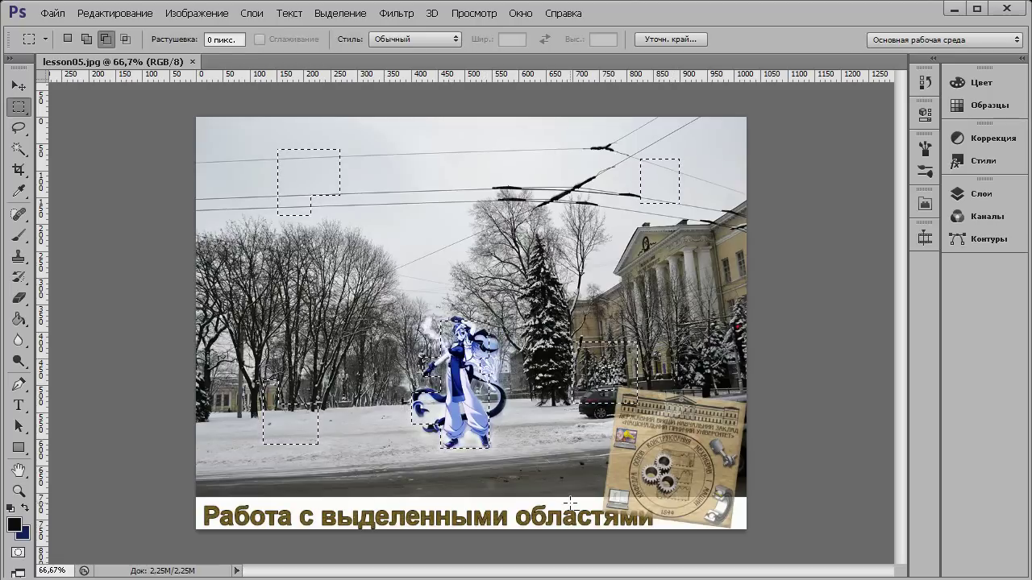
- Intersect the selection with a large rectangle over the left trees, leaving only overlap slivers
left_click(125, 39)
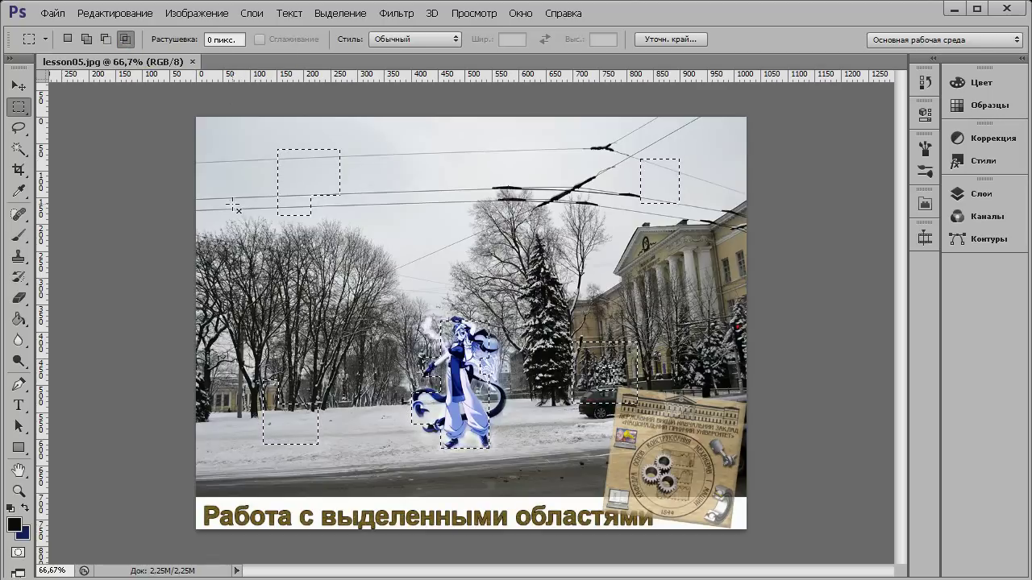
left_click_drag(226, 195, 374, 422)
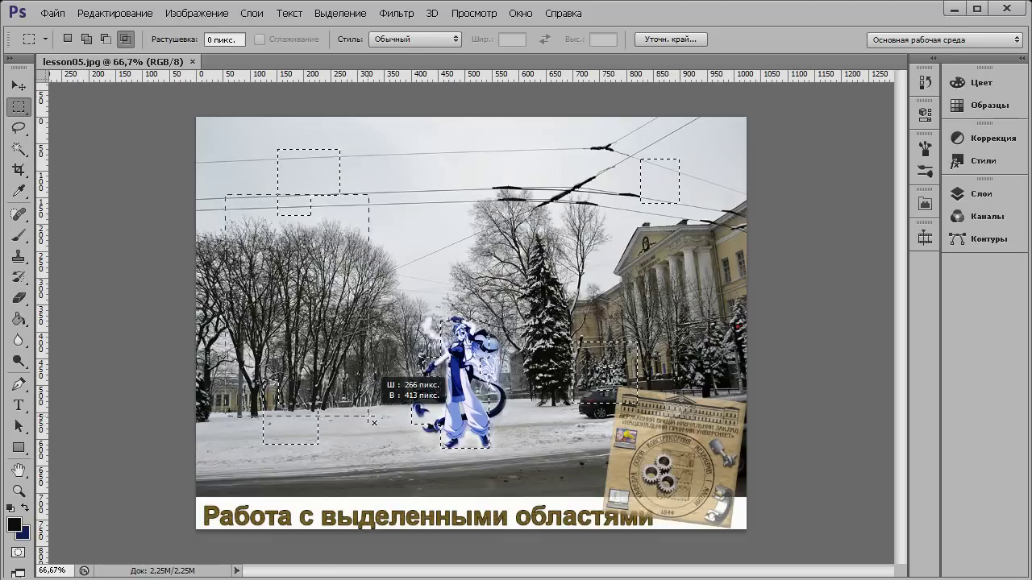
mouse_move(374, 422)
left_mouse_down()
mouse_move(341, 374)
mouse_move(394, 433)
mouse_move(433, 419)
left_mouse_up()
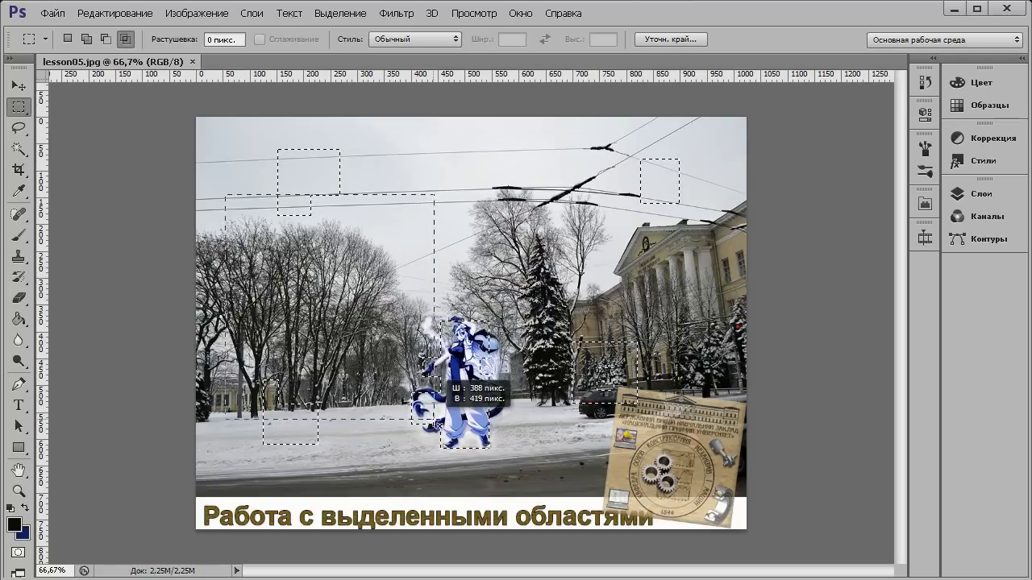
left_click_drag(433, 419, 434, 419)
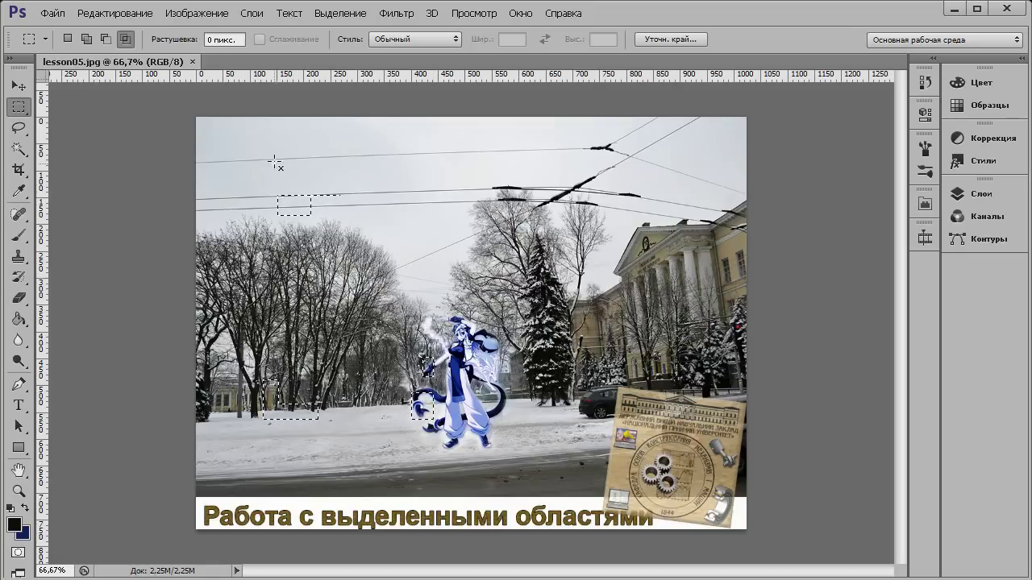
- Replace the selection with a new rectangle over the trees and sky, nudged down and left
double_click(208, 38)
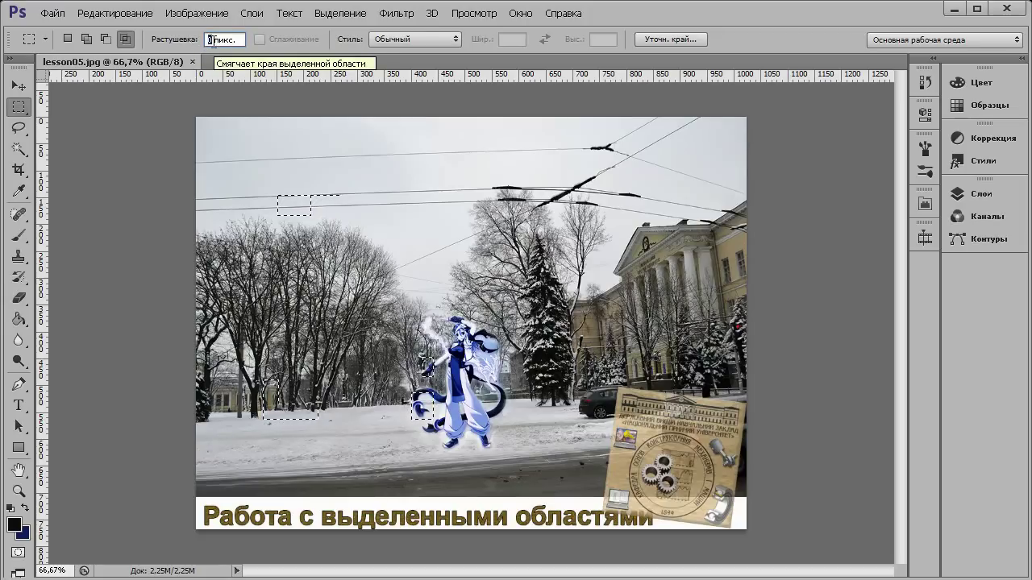
left_click(67, 39)
left_click_drag(397, 169, 601, 368)
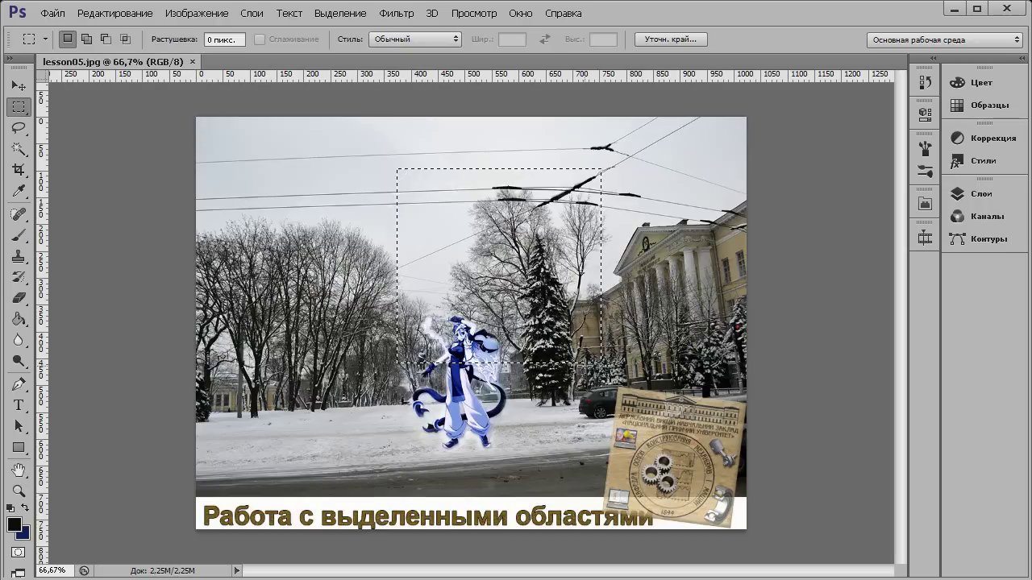
left_click_drag(549, 241, 505, 319)
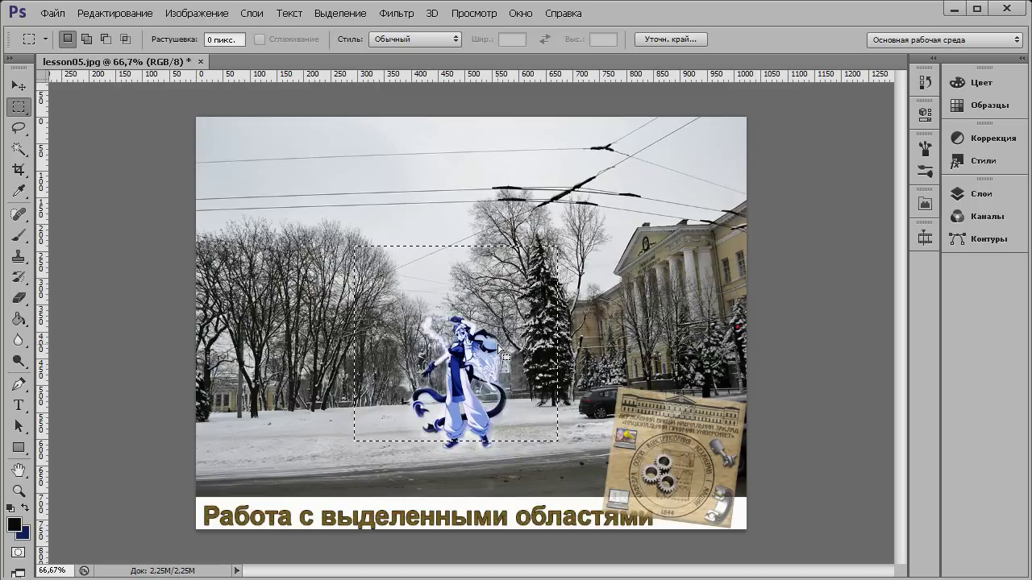
mouse_move(490, 340)
left_mouse_down()
mouse_move(481, 363)
mouse_move(507, 367)
left_mouse_up()
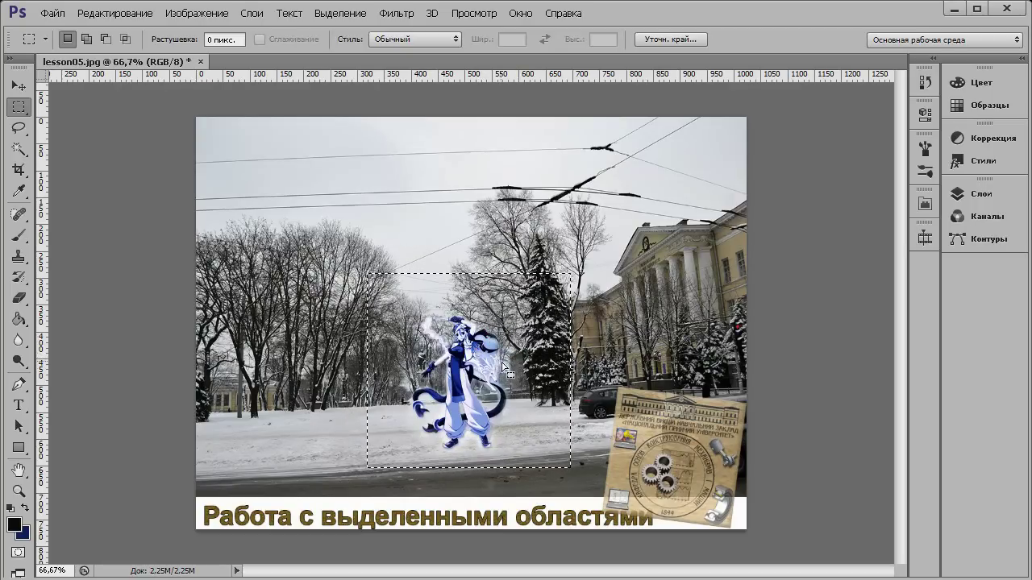
- Create a clipboard-sized new document and paste the copied character region into it
key("ctrl+n")
key("Return")
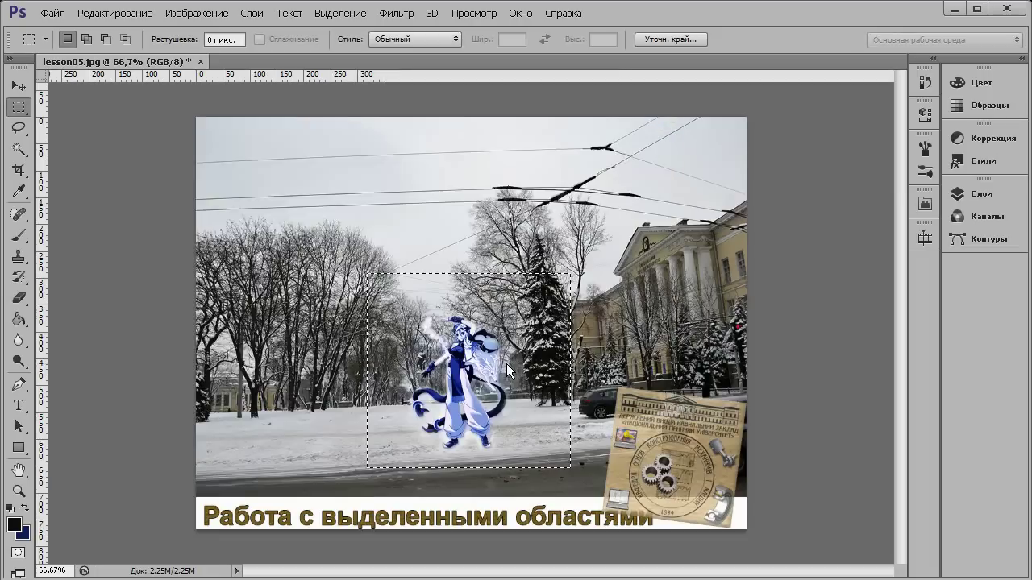
key("ctrl+v")
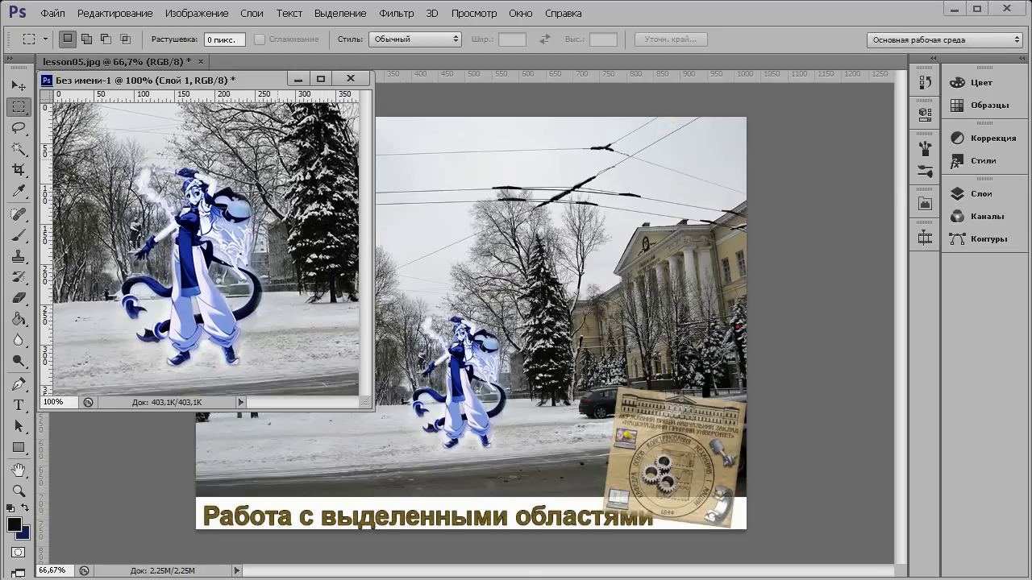
- Set marquee feather to 50 px, close the untitled copy, and deselect lesson05.jpg
mouse_move(253, 86)
left_mouse_down()
mouse_move(712, 152)
mouse_move(753, 129)
left_mouse_up()
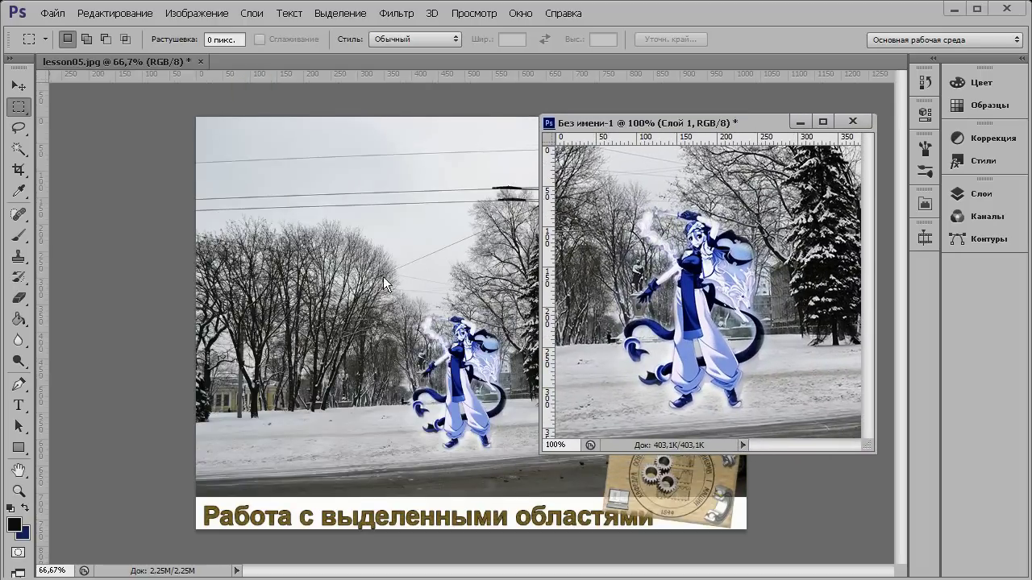
double_click(208, 40)
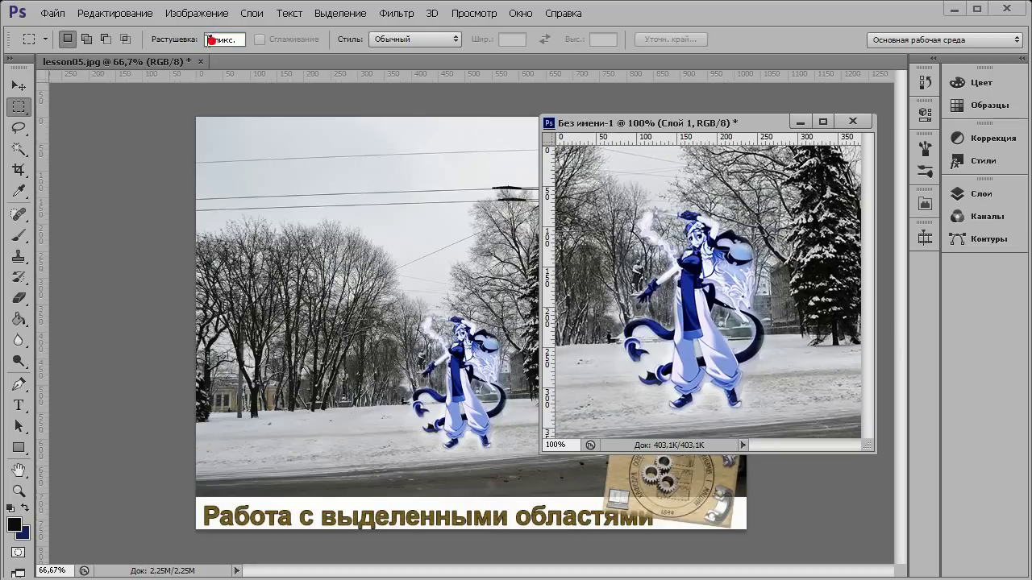
type("50")
left_click(364, 64)
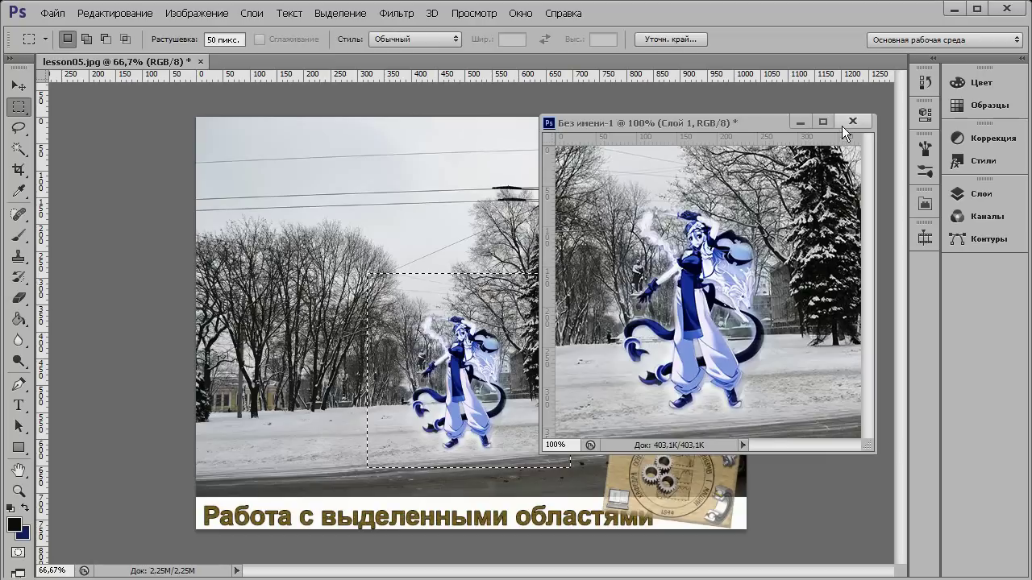
left_click(795, 121)
left_click(478, 240)
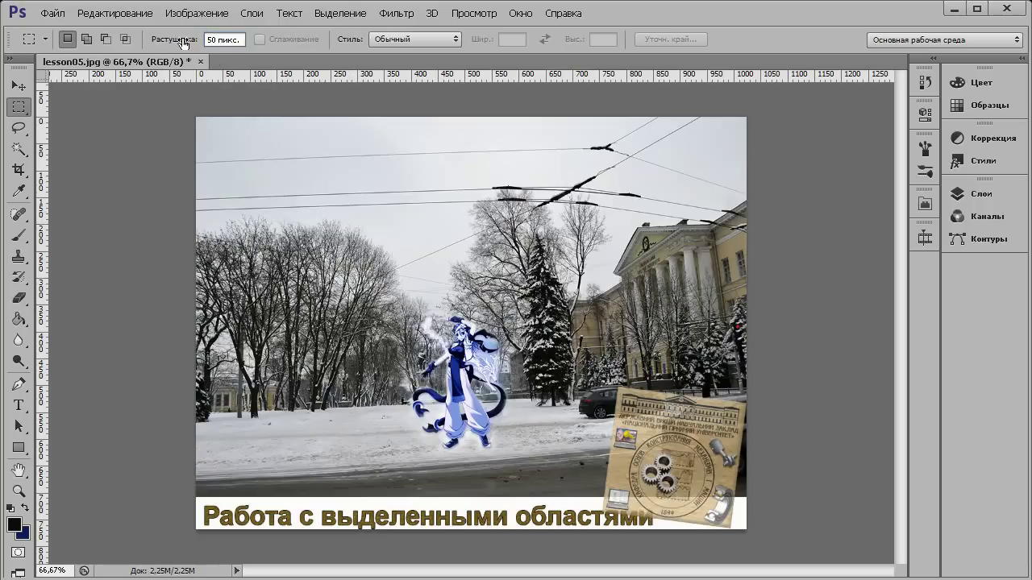
- Copy a 50 px-feathered rectangle around the character into a new 643 × 696 px document
double_click(213, 39)
left_click_drag(360, 223, 569, 474)
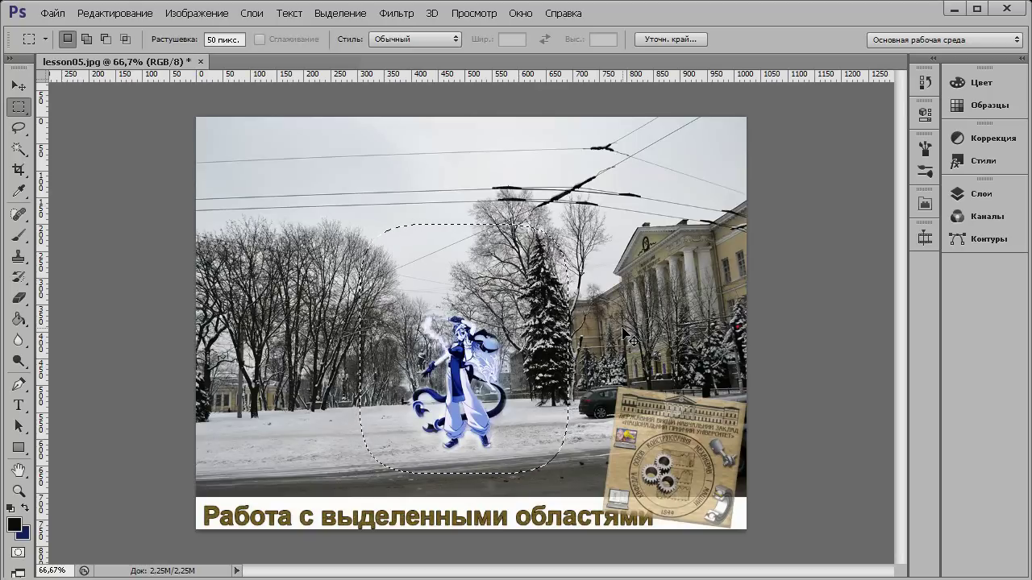
key("ctrl+n")
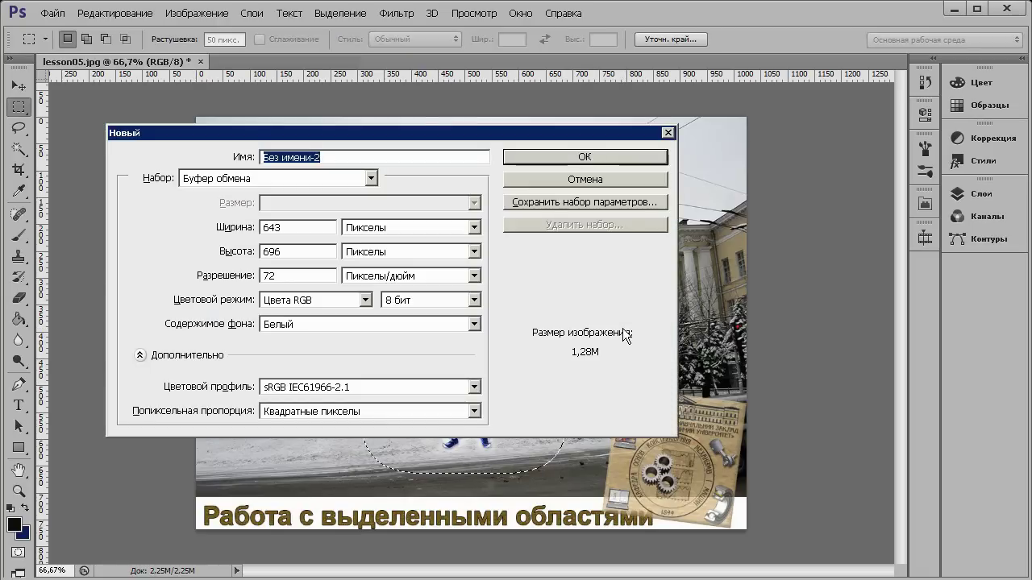
key("Return")
key("ctrl+v")
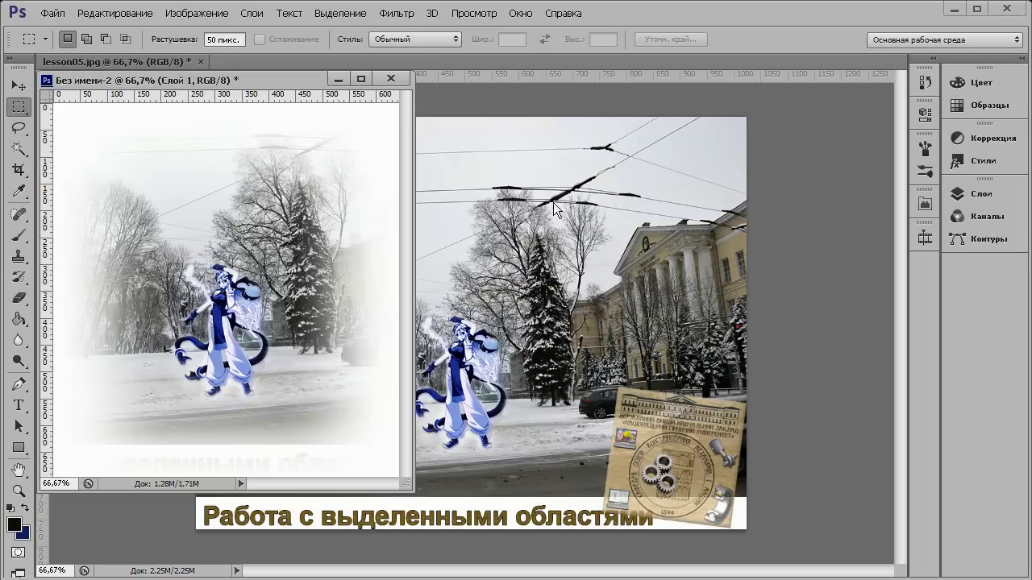
- Close the feathered copy without saving and dismiss the foreground colour picker
left_click(390, 78)
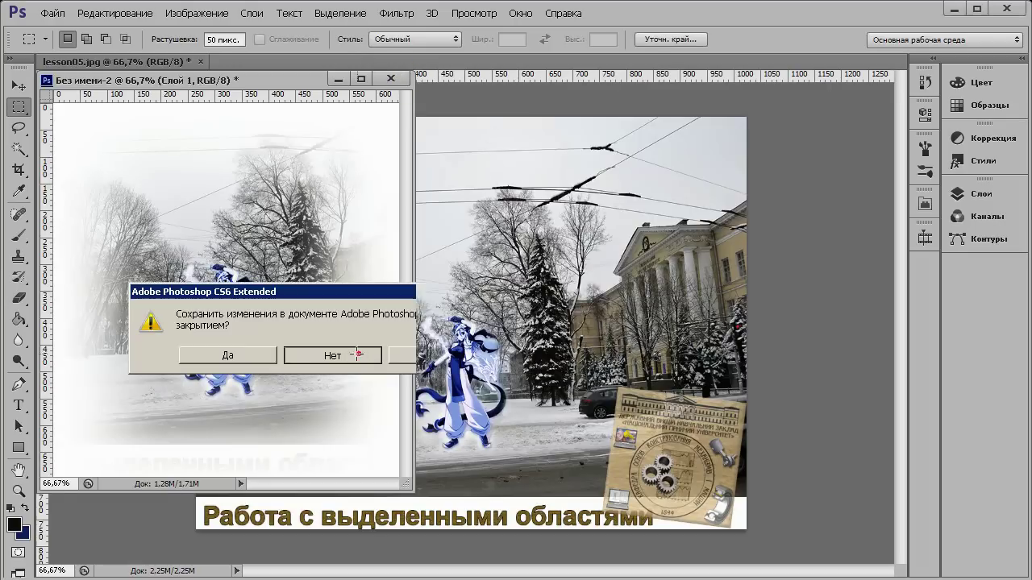
left_click(337, 355)
left_click(14, 524)
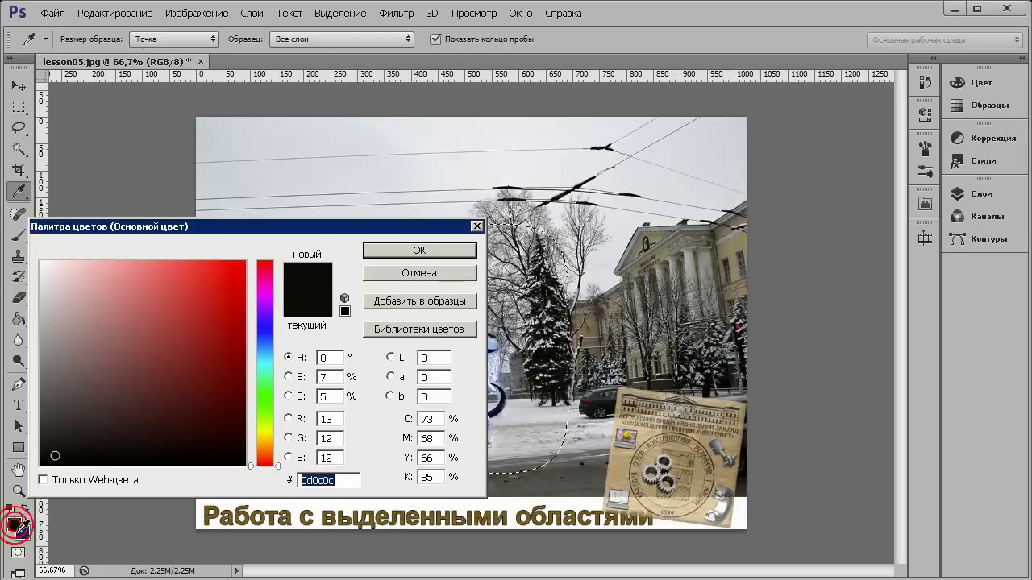
left_click(477, 226)
- Reset and swap colours so black is the background, and start a new 643 × 696 px document
left_click(19, 491)
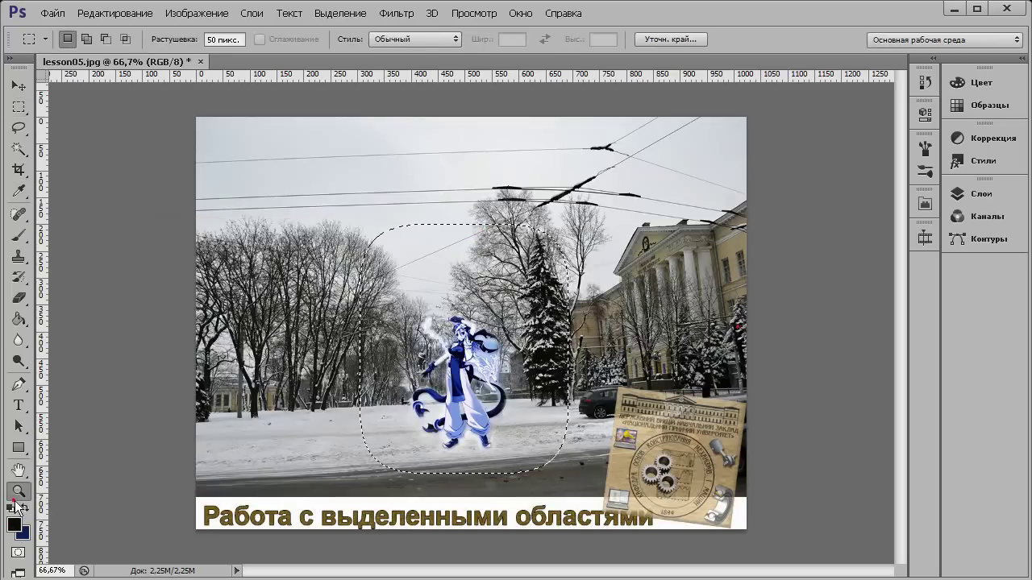
left_click(10, 509)
left_click(25, 507)
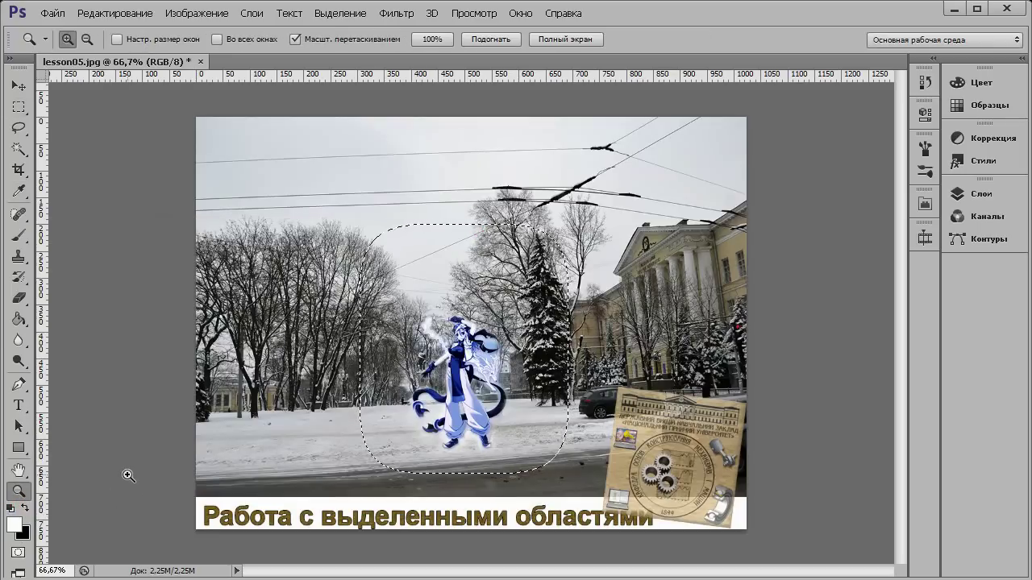
key("ctrl+n")
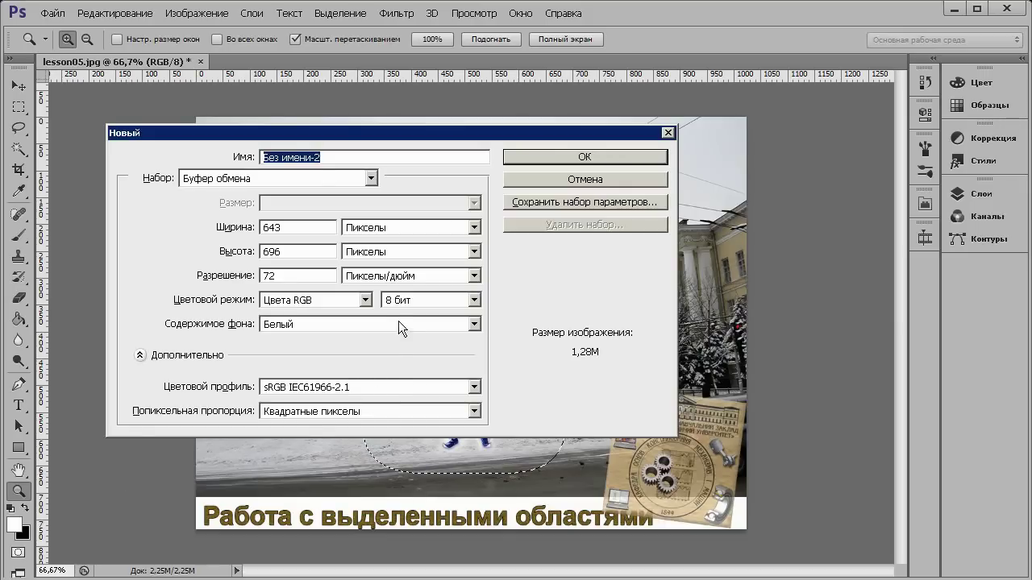
left_click(399, 321)
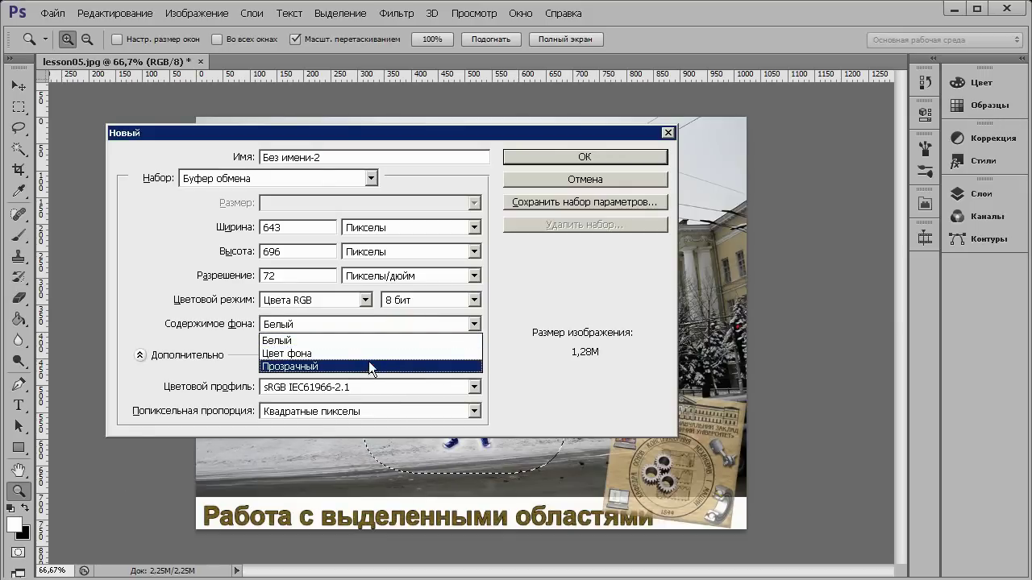
- Create a black Background Color document and paste the feathered copy onto it
left_click(375, 353)
left_click(601, 155)
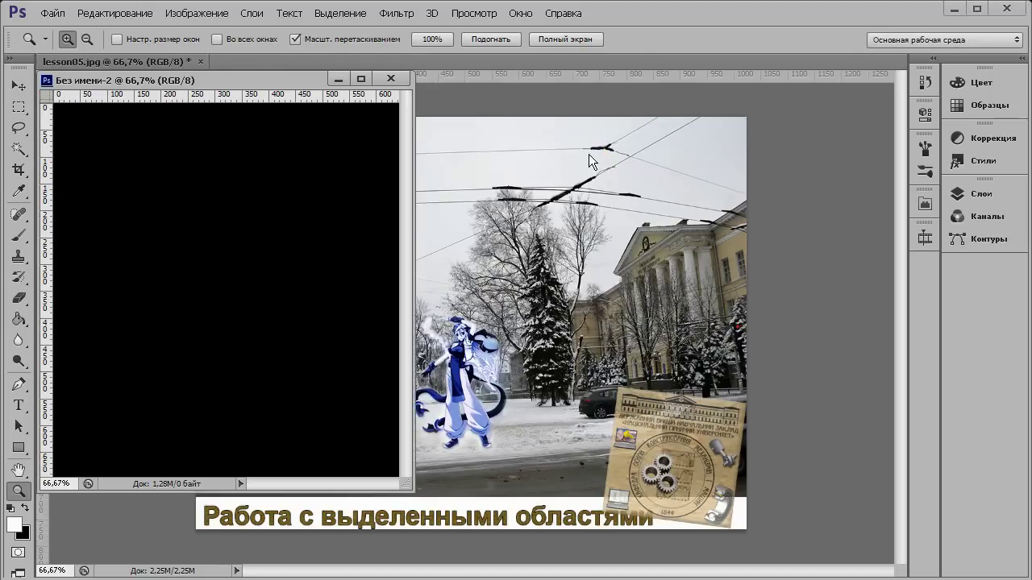
key("ctrl+v")
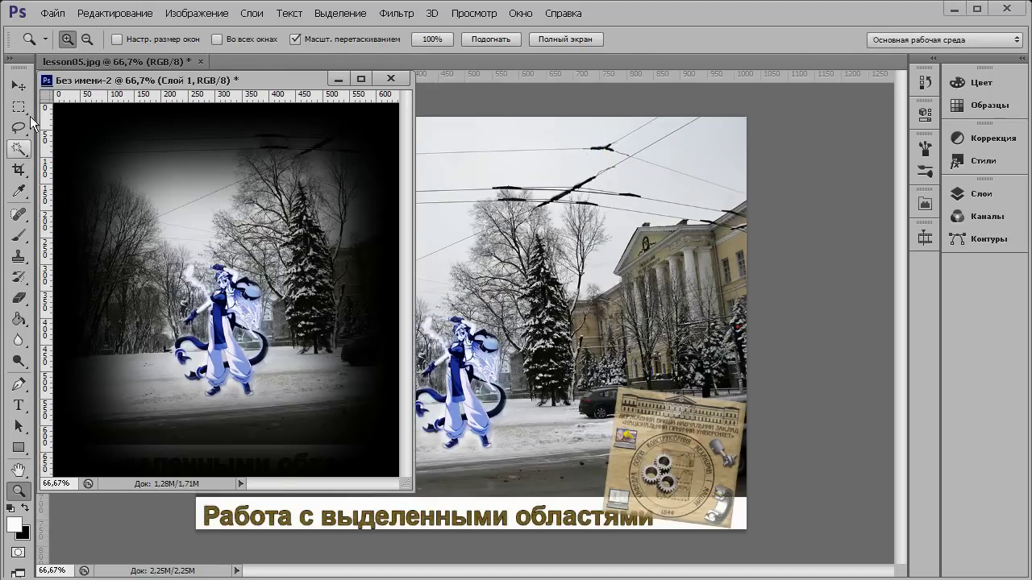
- Move the pasted scene upward, then close the black document without saving
left_click(24, 89)
mouse_move(258, 331)
left_mouse_down()
mouse_move(256, 276)
mouse_move(260, 300)
left_mouse_up()
left_click_drag(257, 333, 256, 322)
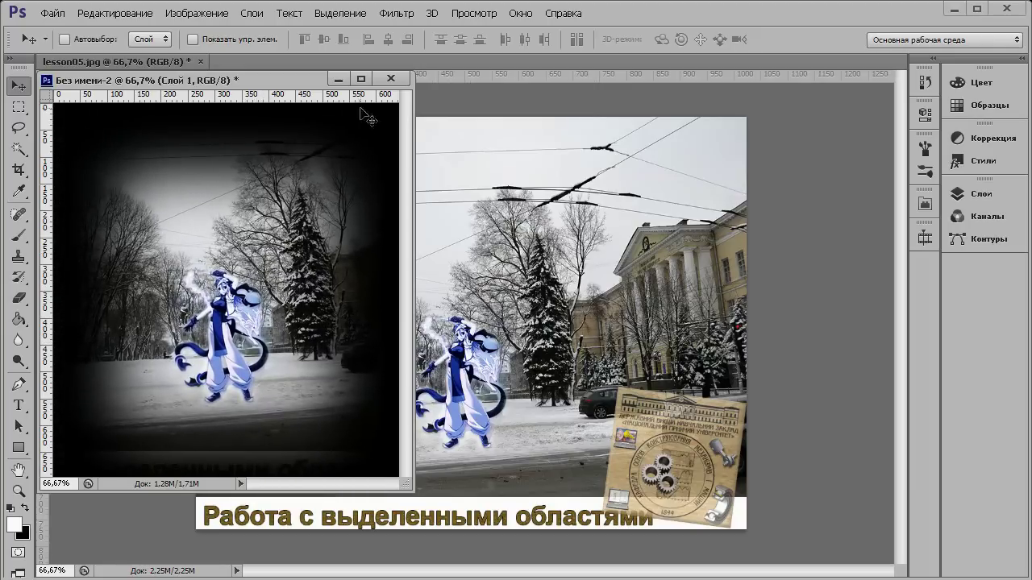
left_click(391, 78)
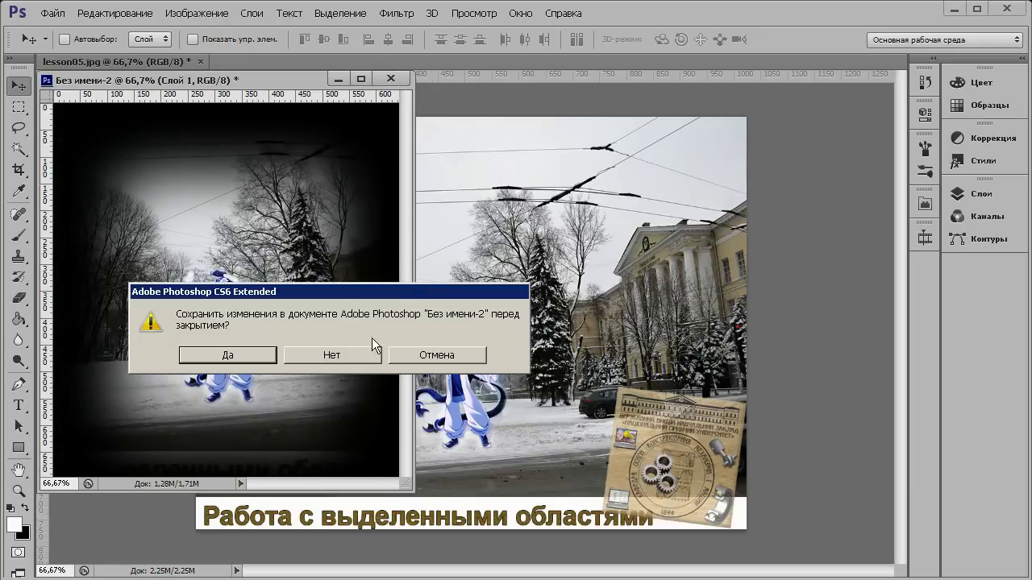
left_click(345, 355)
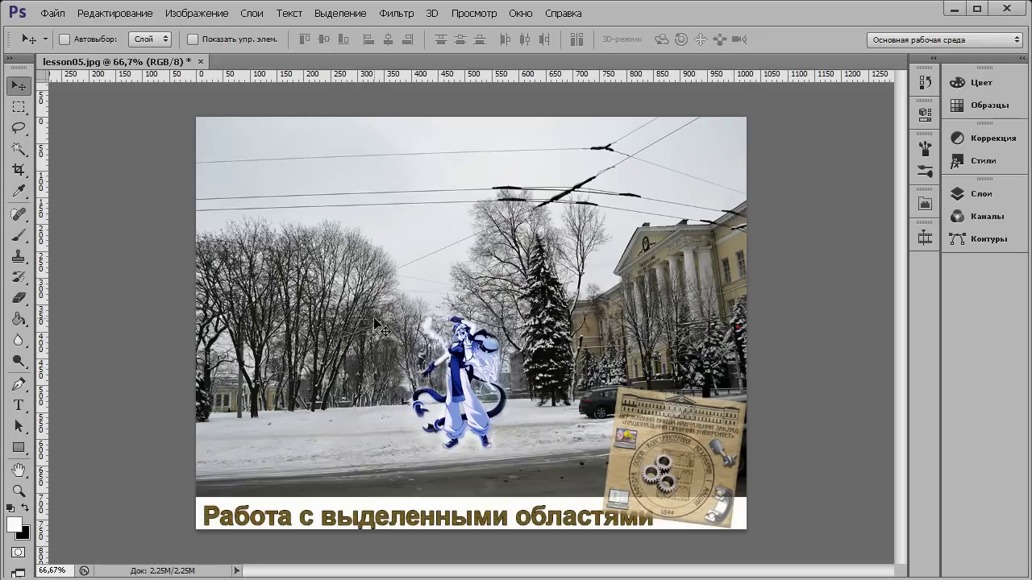
- Paste the feathered copy into lesson05 as Layer 1 and drag the figure around
key("ctrl+v")
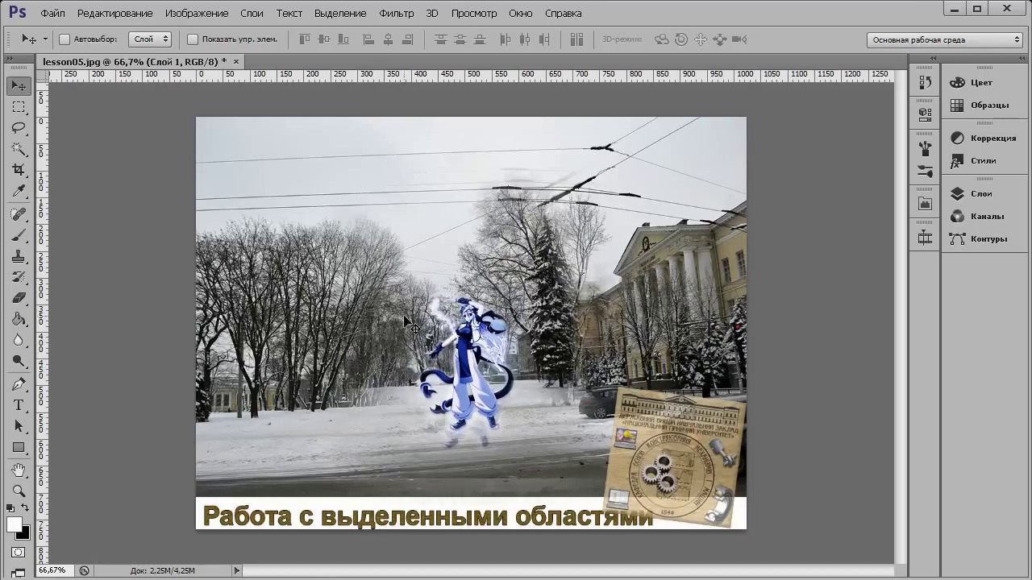
mouse_move(489, 295)
left_mouse_down()
mouse_move(431, 274)
mouse_move(372, 271)
mouse_move(343, 299)
mouse_move(395, 290)
mouse_move(562, 317)
mouse_move(601, 242)
left_mouse_up()
mouse_move(537, 237)
left_mouse_down()
mouse_move(566, 303)
mouse_move(314, 304)
mouse_move(303, 315)
mouse_move(390, 282)
mouse_move(413, 298)
left_mouse_up()
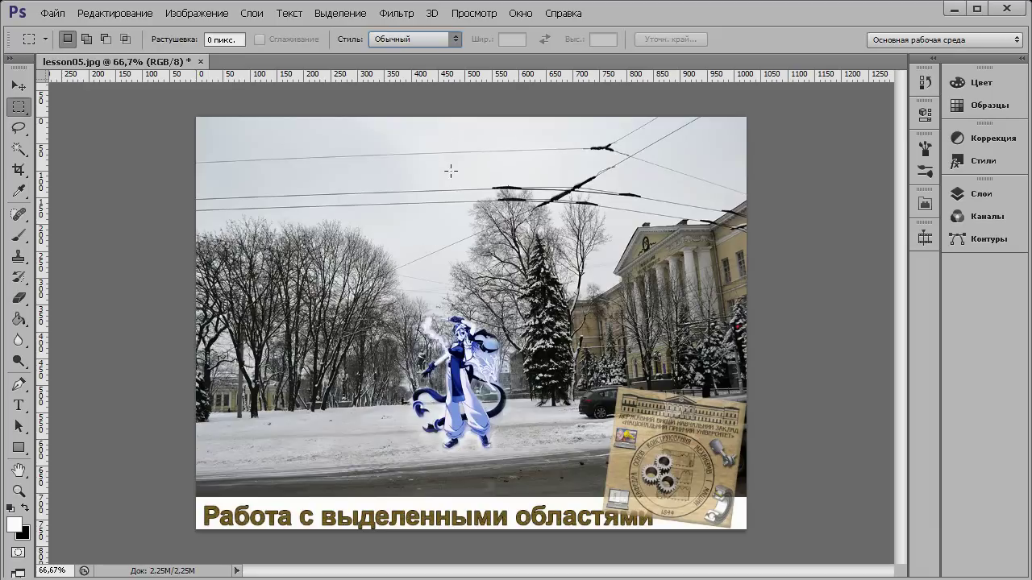
- Keep Normal style and draw a free-size rectangle over the trees and building, then deselect
left_click(417, 41)
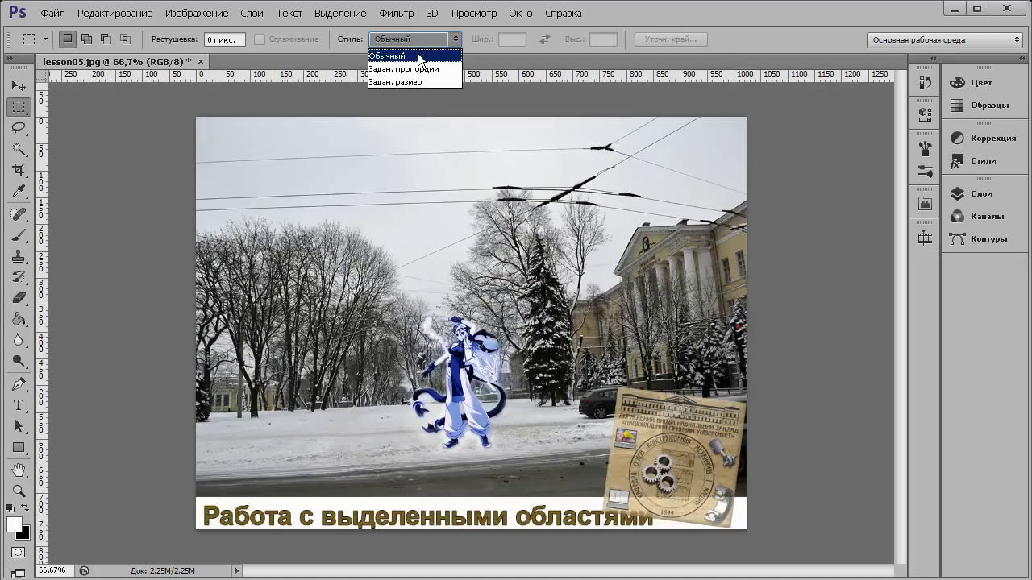
left_click(418, 57)
left_click_drag(350, 220, 634, 320)
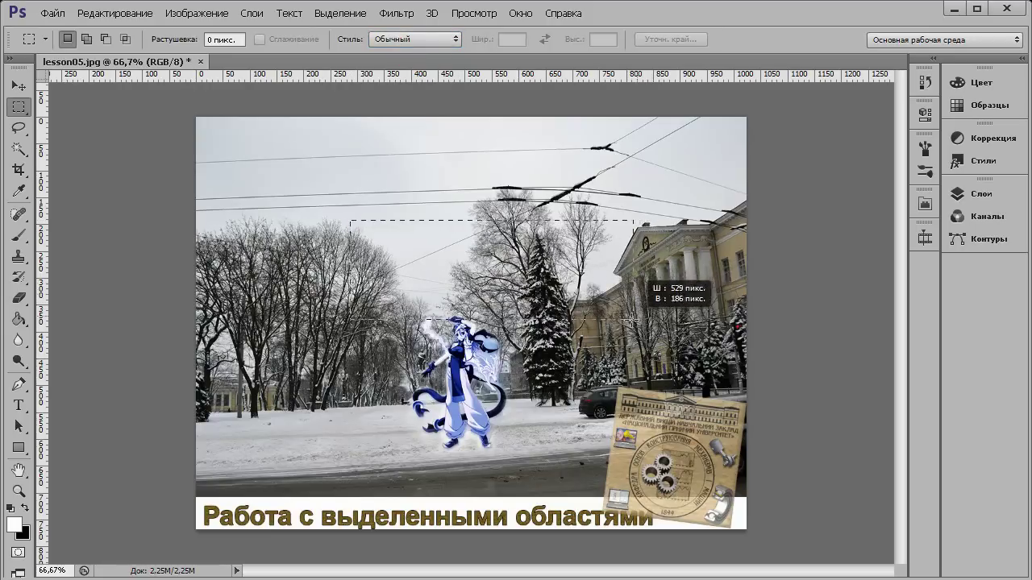
mouse_move(633, 320)
left_mouse_down()
mouse_move(592, 401)
mouse_move(650, 385)
left_mouse_up()
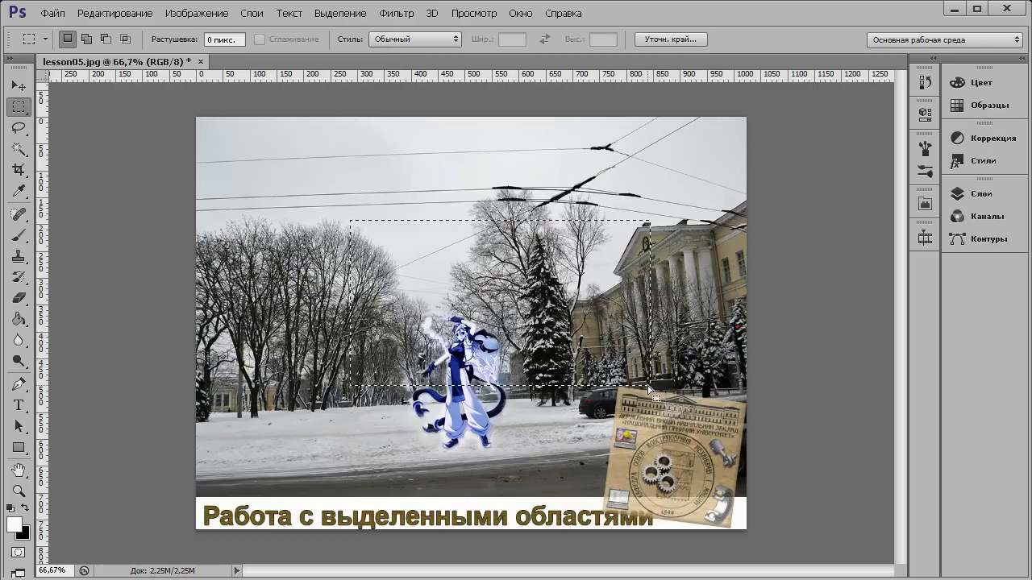
key("ctrl+d")
left_click(452, 39)
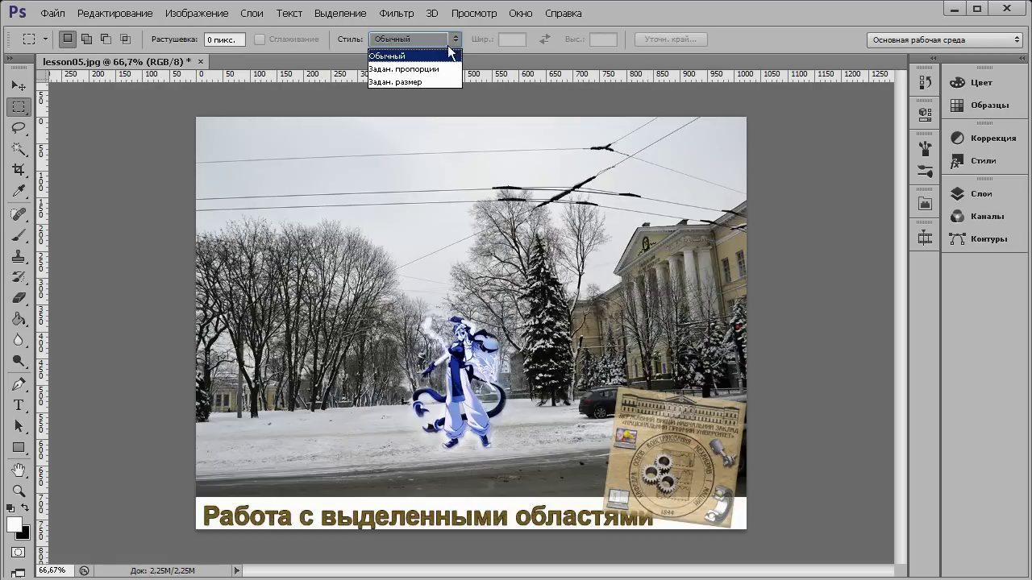
- Switch the marquee to Fixed Ratio style and draw trial selections at the default 1:1 ratio
left_click(439, 70)
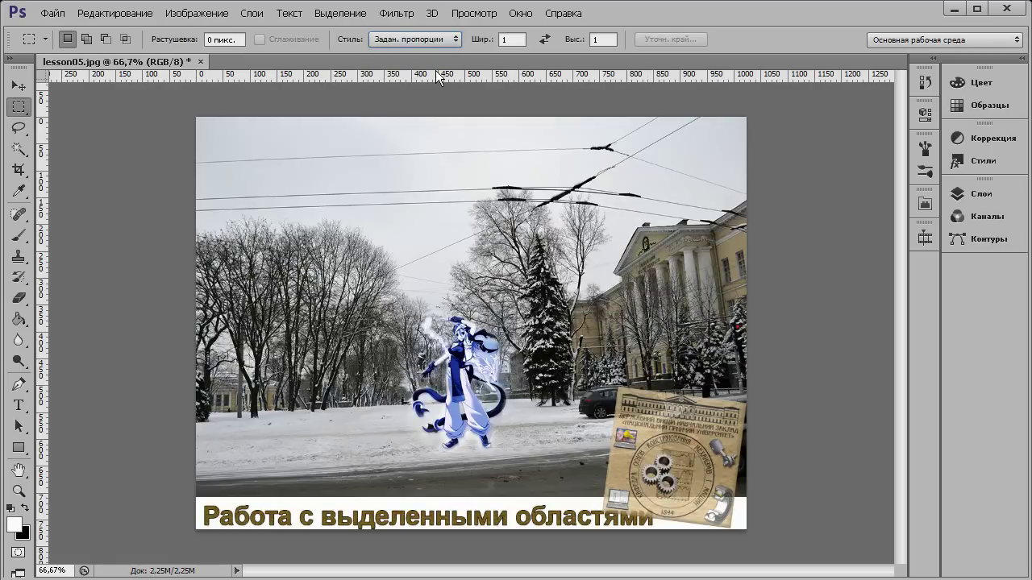
left_click(521, 39)
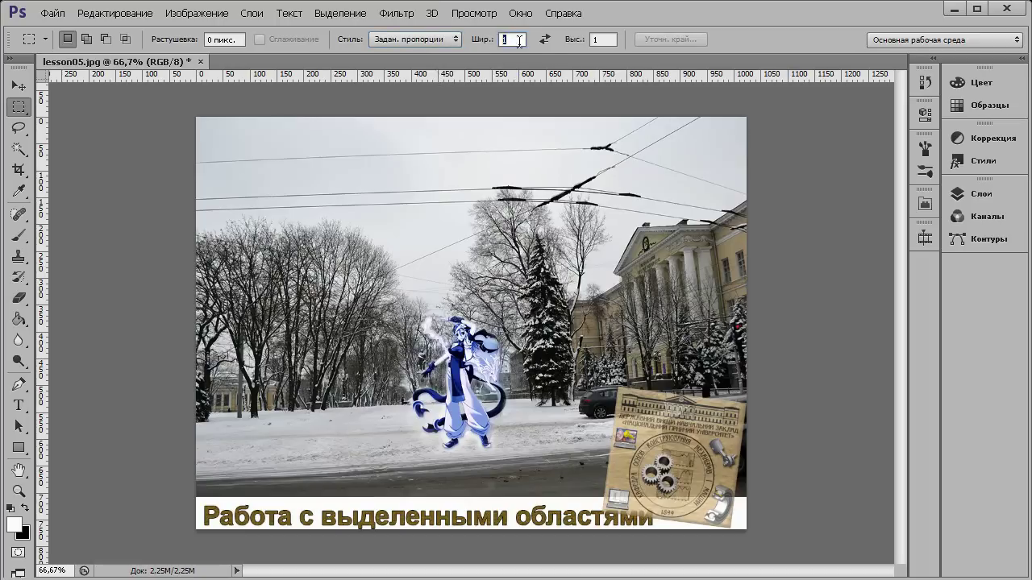
left_click(606, 39)
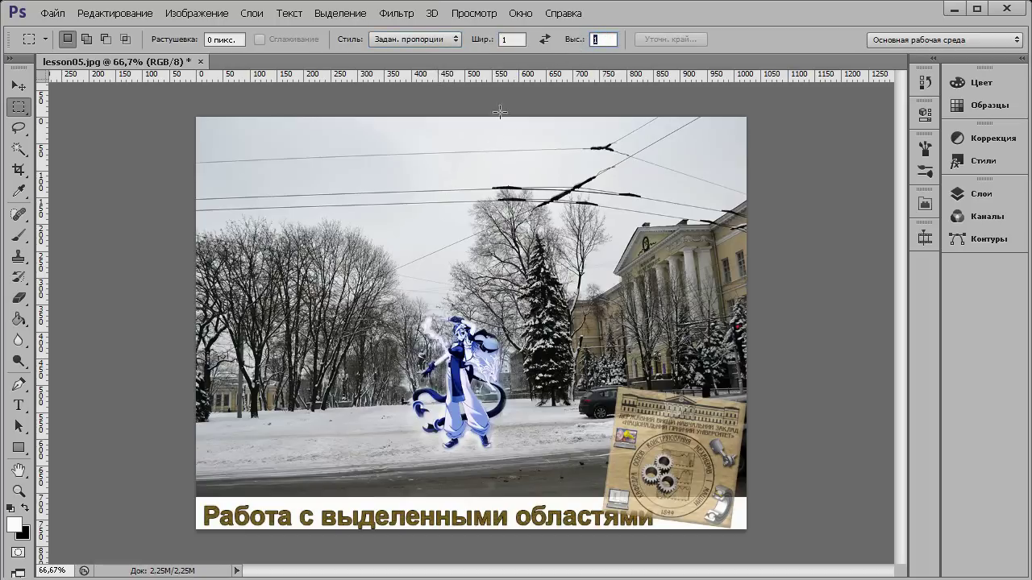
left_click_drag(337, 174, 618, 345)
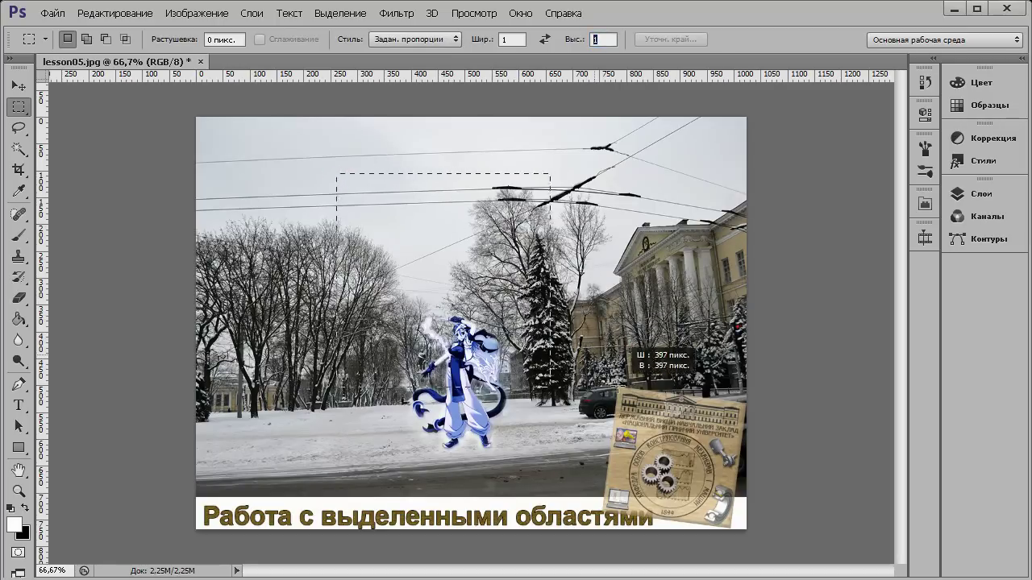
left_click_drag(617, 345, 651, 419)
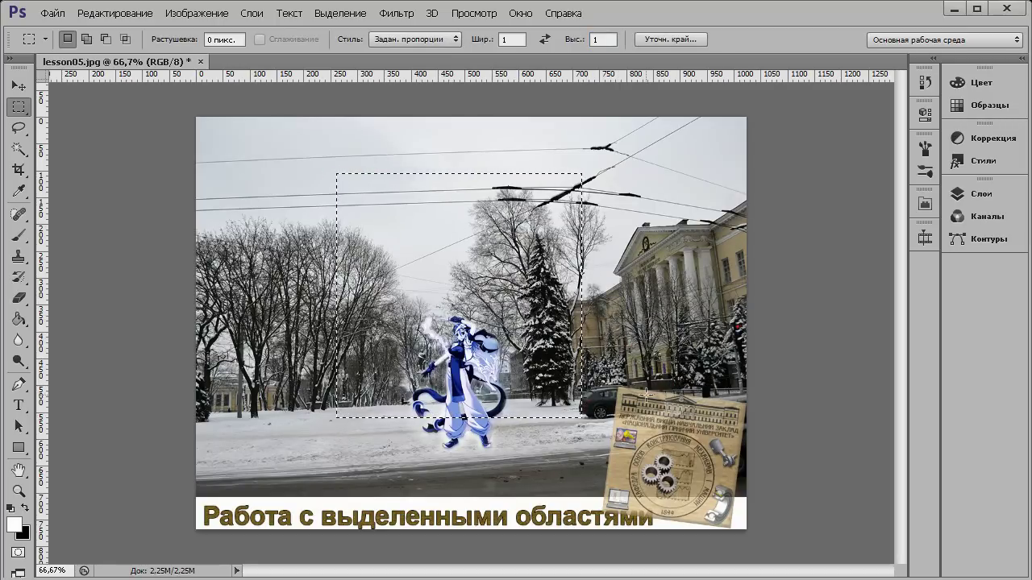
left_click_drag(677, 195, 581, 287)
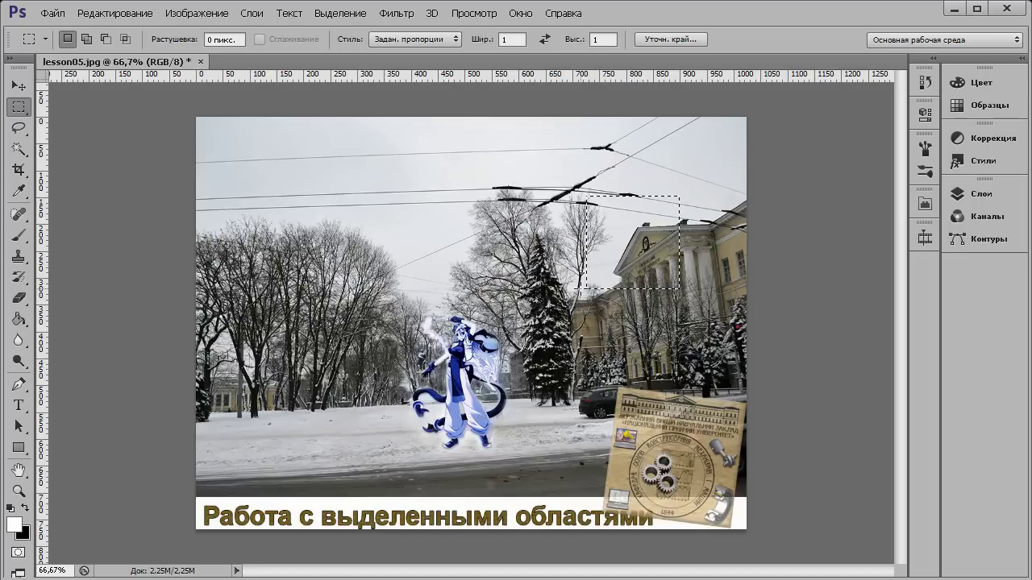
- Set the ratio height to 2 and draw tall 1:2 selections over the sky and building
left_click(603, 38)
type("2")
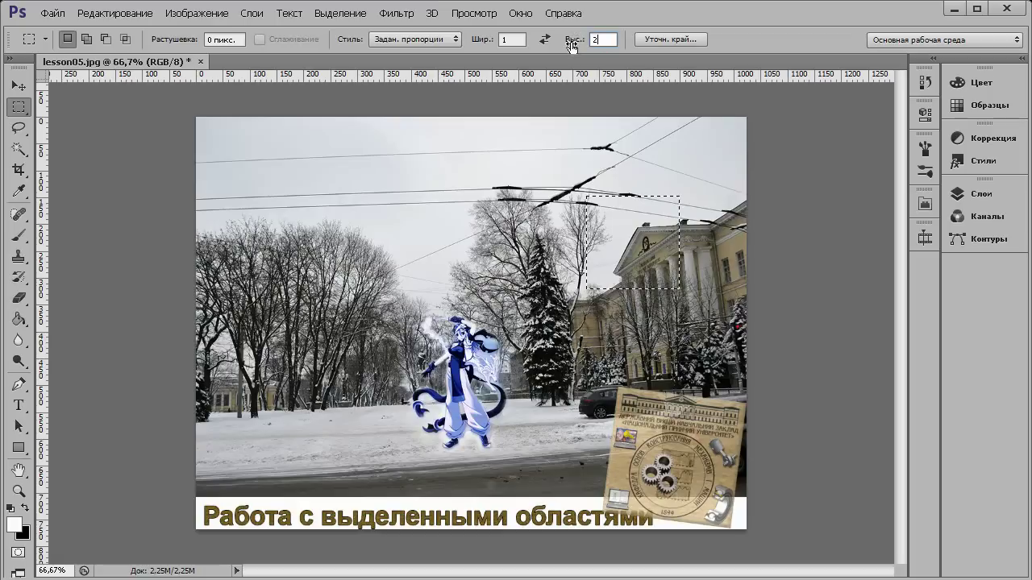
mouse_move(359, 162)
left_mouse_down()
mouse_move(499, 297)
mouse_move(503, 355)
left_mouse_up()
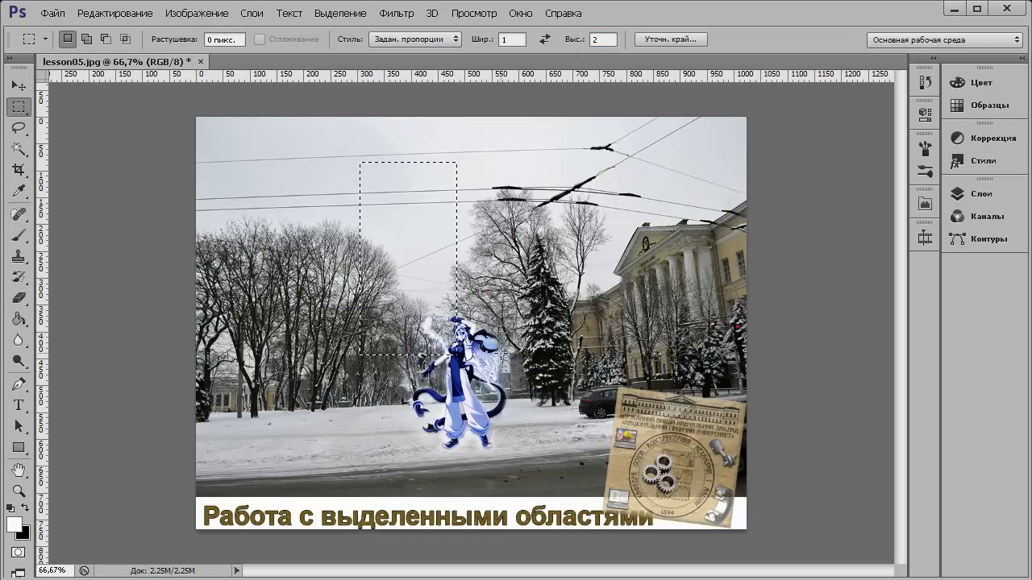
left_click_drag(663, 175, 294, 342)
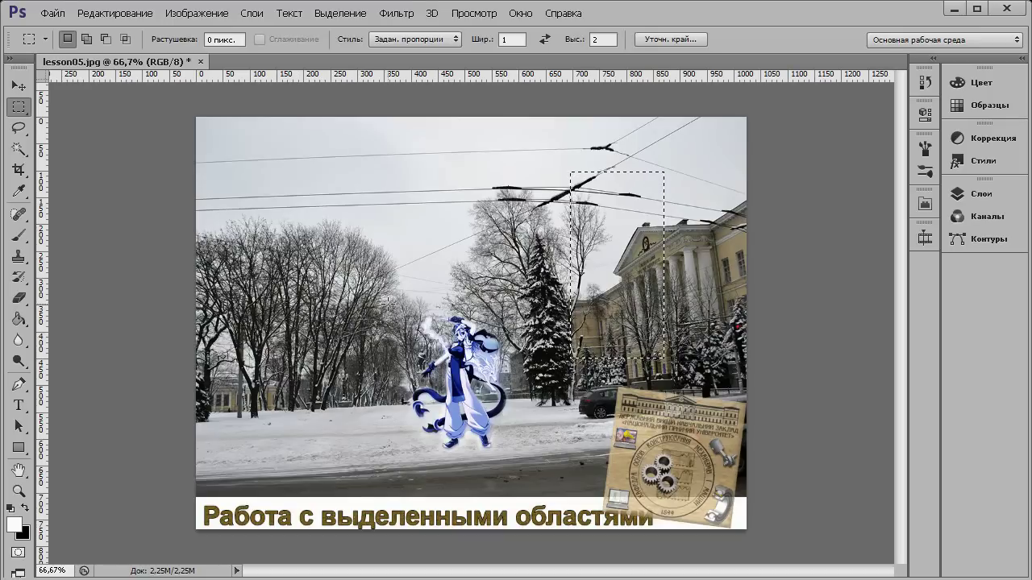
left_click(389, 304)
left_click(395, 40)
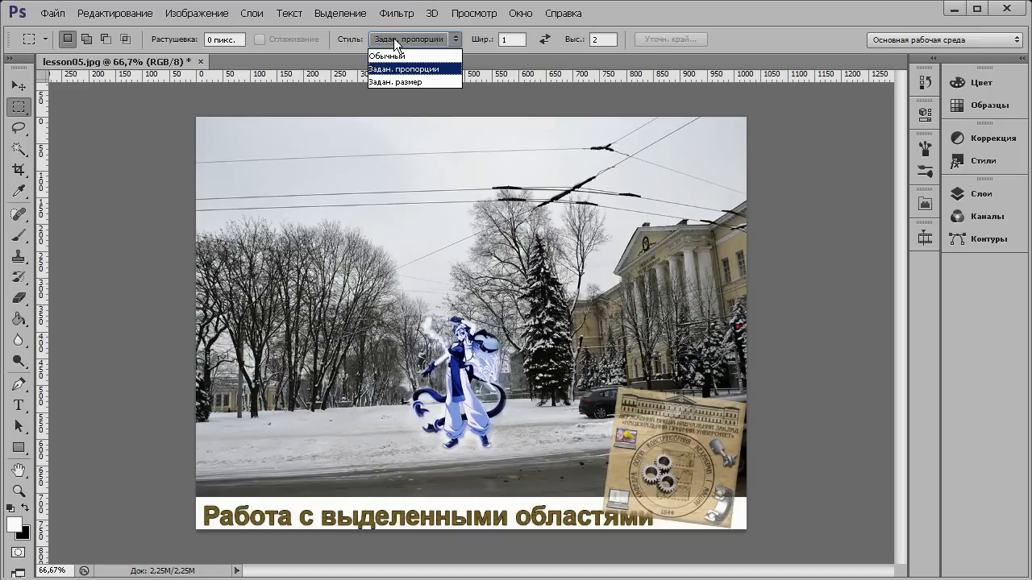
- Switch to Fixed Size style at 222 × 333 px and place a selection near the building
left_click(404, 81)
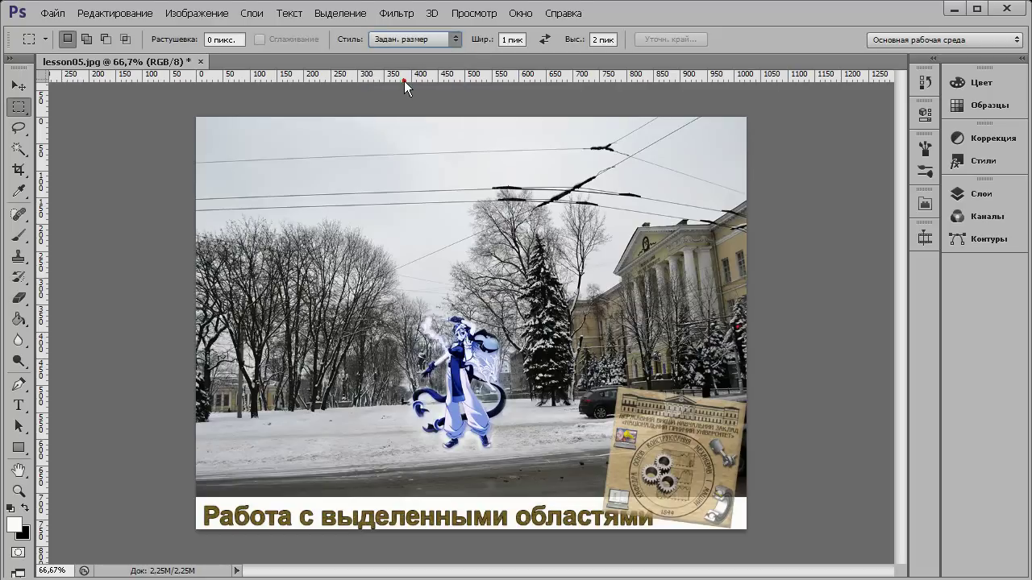
type("64")
left_click(400, 150)
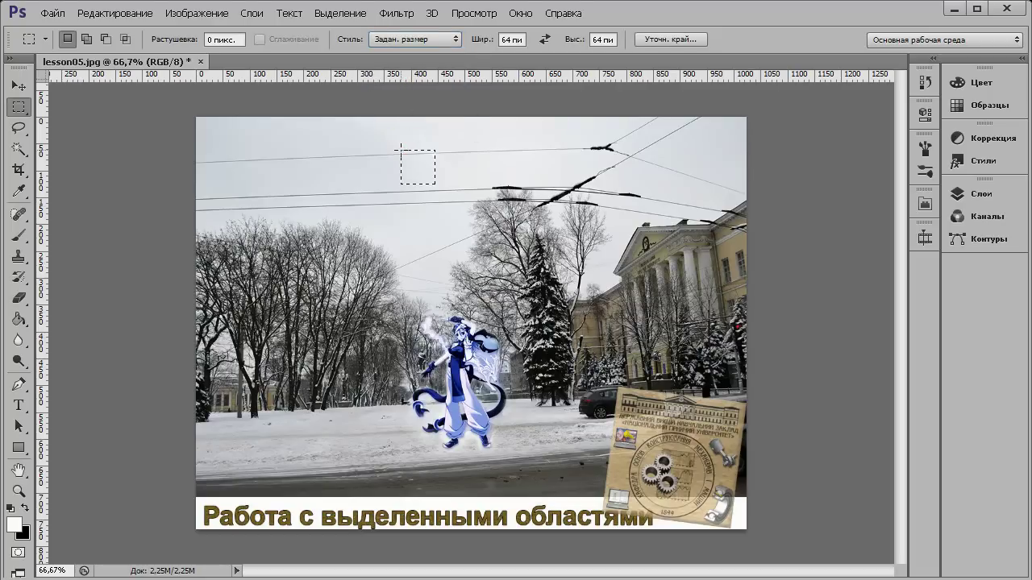
double_click(509, 41)
type("222")
double_click(603, 39)
type("333")
left_click(583, 162)
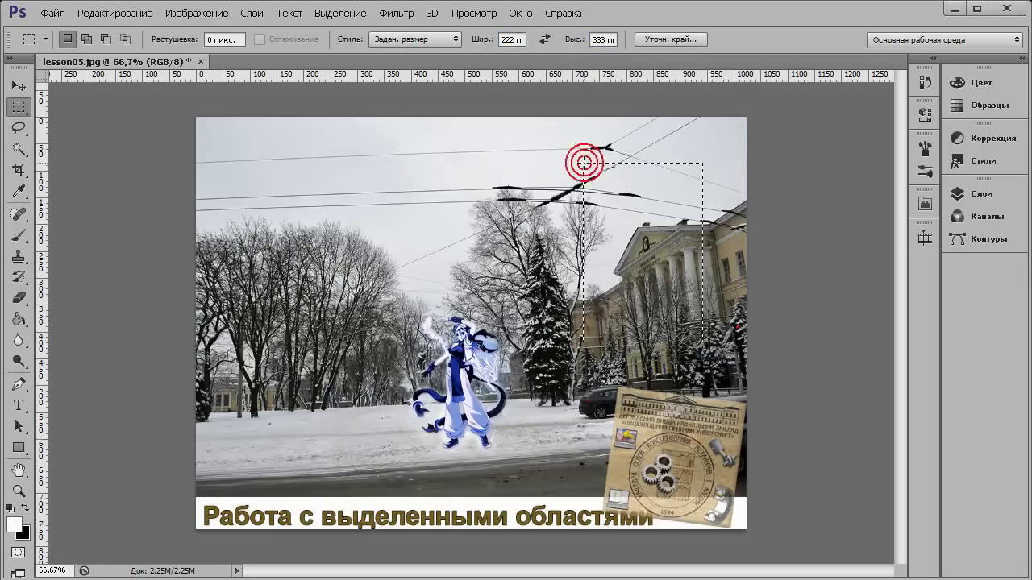
mouse_move(371, 179)
left_mouse_down()
mouse_move(354, 227)
mouse_move(389, 239)
left_mouse_up()
left_click_drag(558, 186, 505, 252)
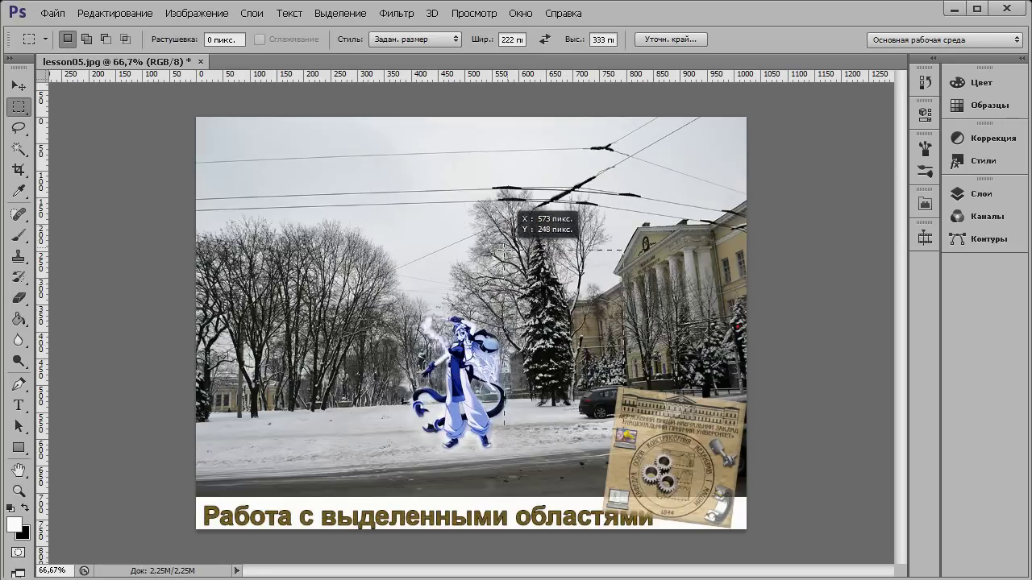
- In Add to Selection mode, combine 222 × 333 rectangles over the left trees, wires and bottom centre
left_click_drag(254, 162, 266, 179)
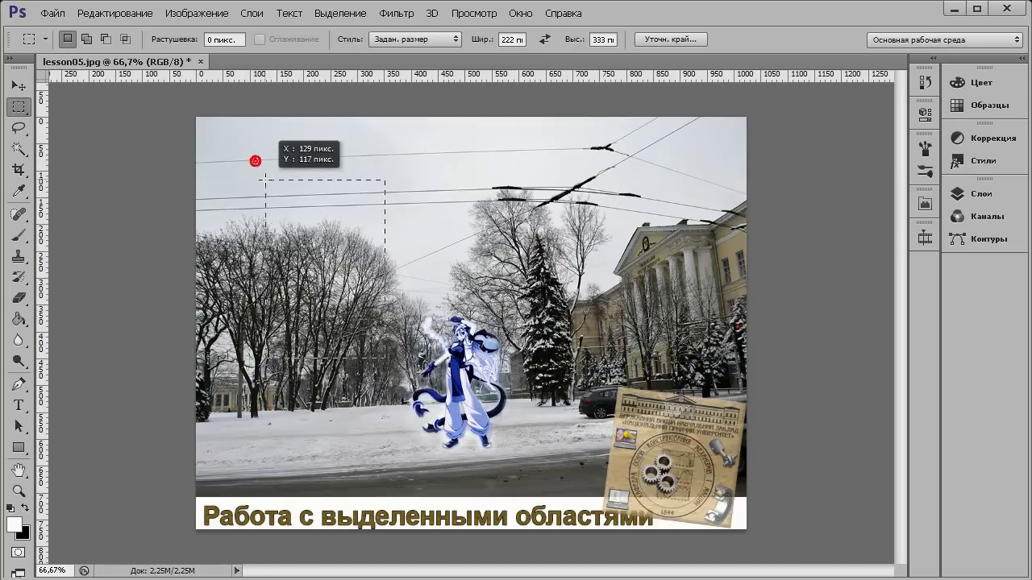
left_click(86, 39)
left_click(525, 193)
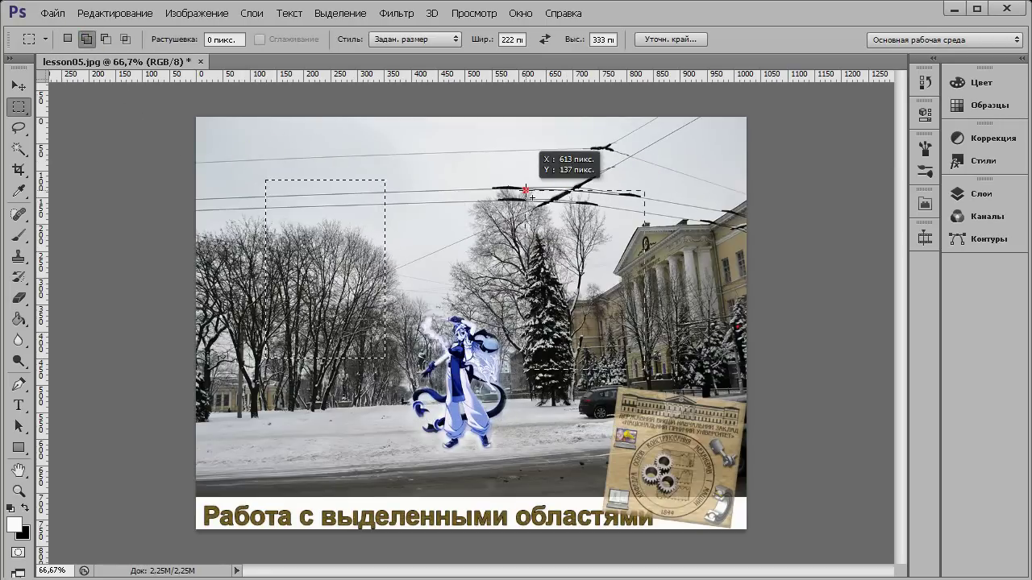
left_click(448, 350)
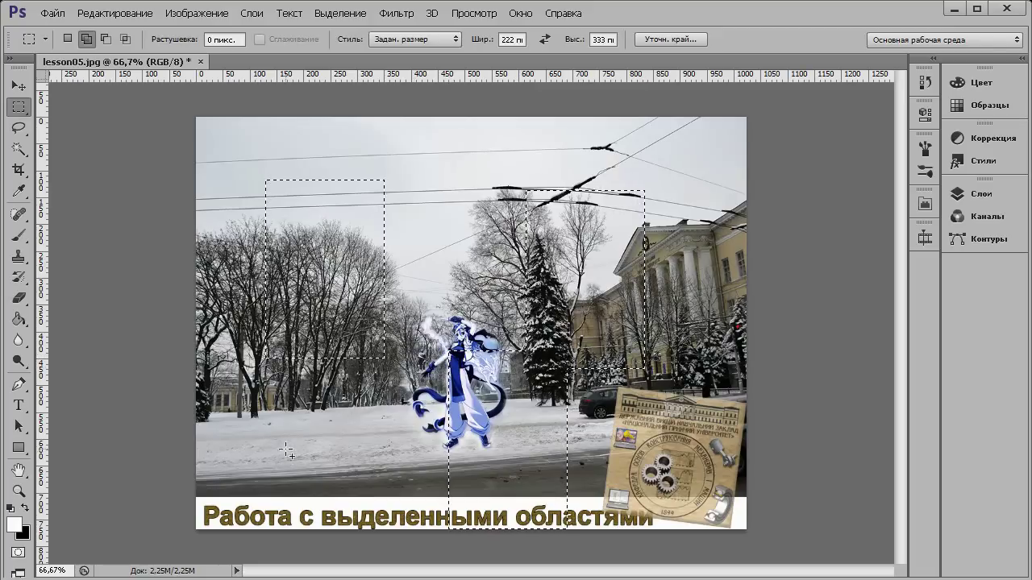
left_click(429, 43)
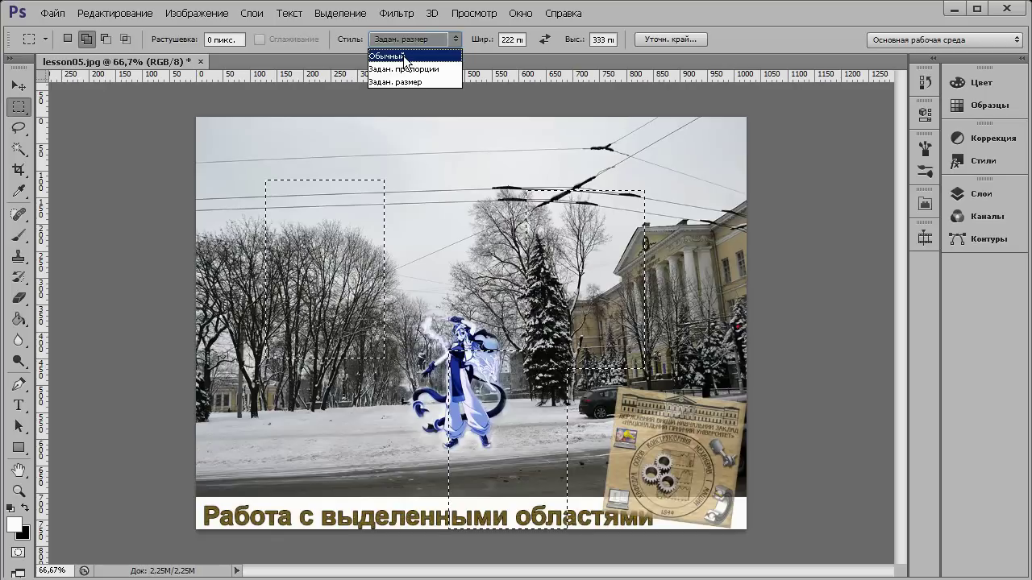
- Return to Normal style and New Selection mode, drawing and clearing trial rectangles
left_click(403, 56)
left_click_drag(460, 157, 678, 219)
left_click(68, 38)
mouse_move(375, 142)
left_mouse_down()
mouse_move(531, 431)
mouse_move(674, 420)
left_mouse_up()
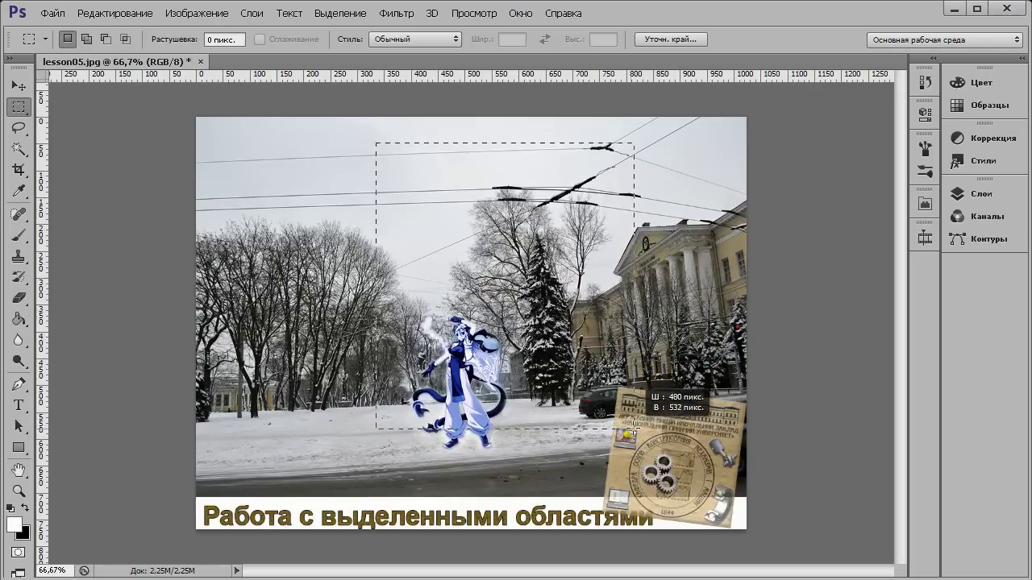
left_click_drag(675, 420, 675, 420)
left_click(335, 154)
left_click_drag(335, 154, 566, 404)
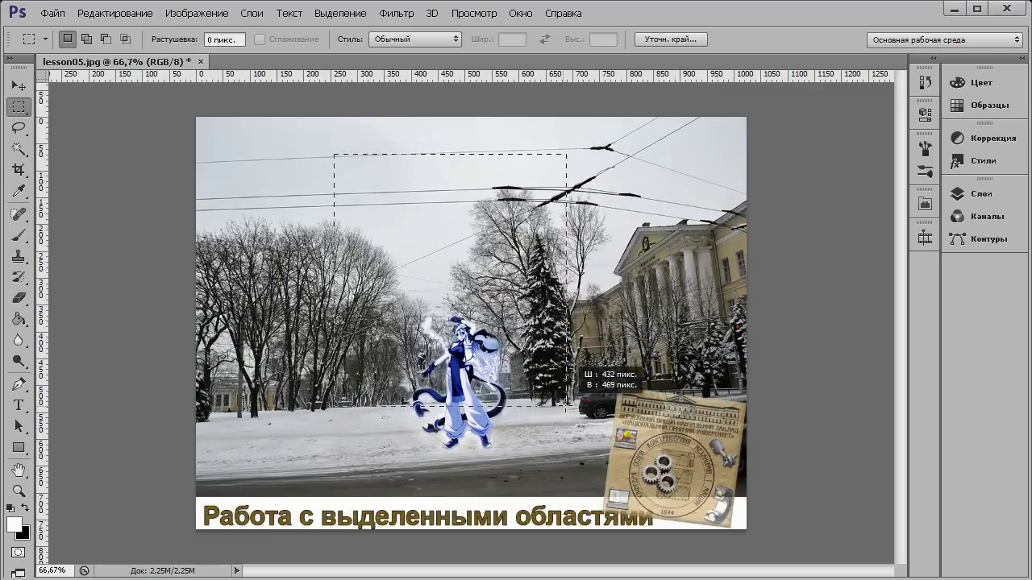
left_click(606, 280)
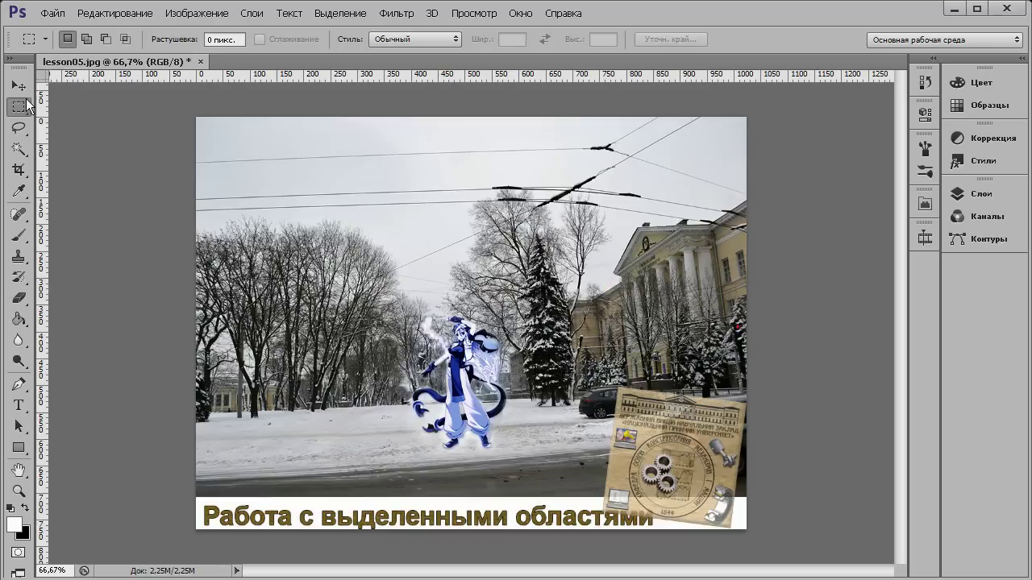
- Draw and enlarge a free rectangle, then move its outline onto the upper-left sky and trees
left_click_drag(395, 221, 536, 363)
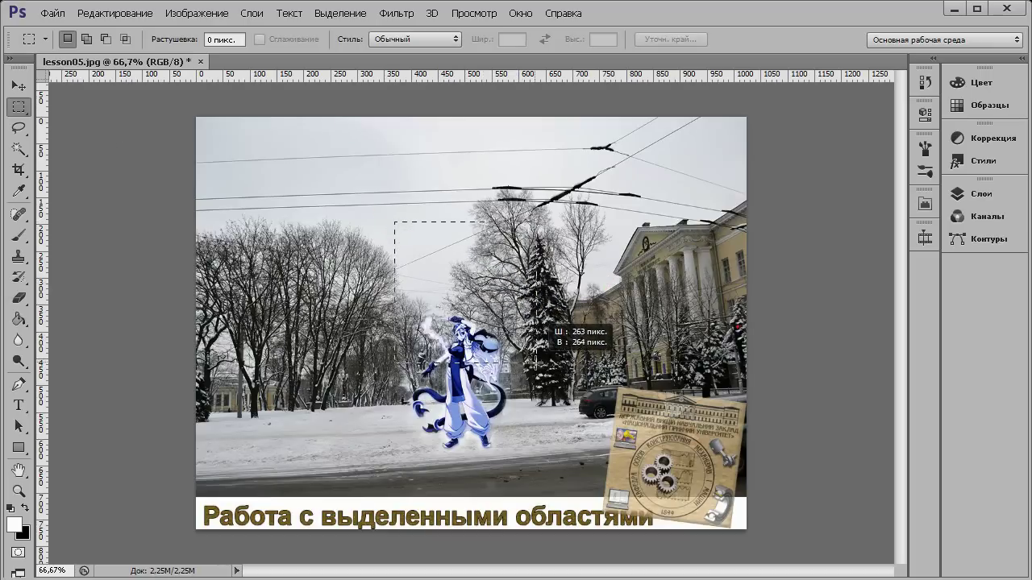
left_click_drag(536, 363, 576, 360)
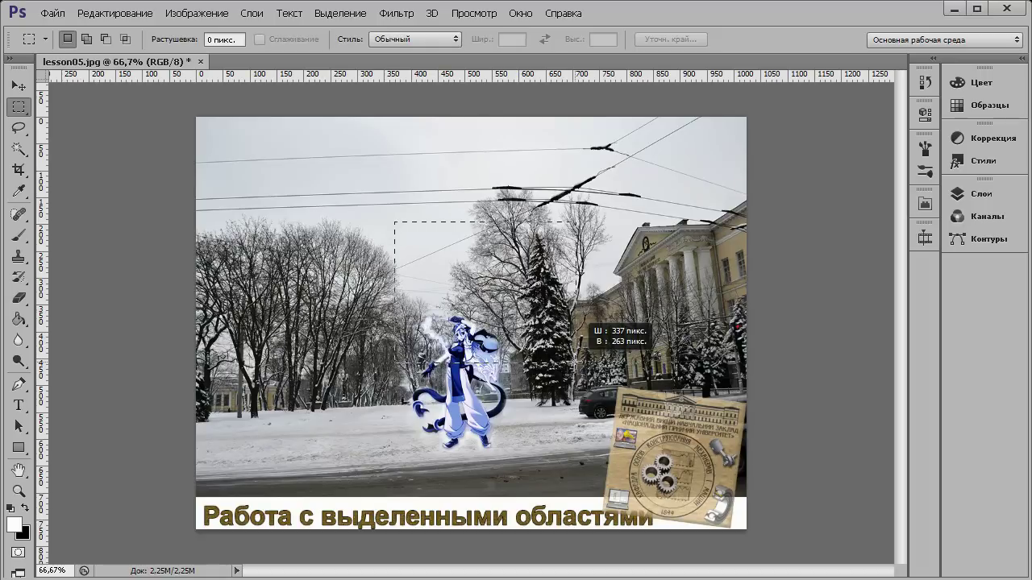
mouse_move(573, 363)
left_mouse_down()
mouse_move(572, 412)
mouse_move(617, 409)
left_mouse_up()
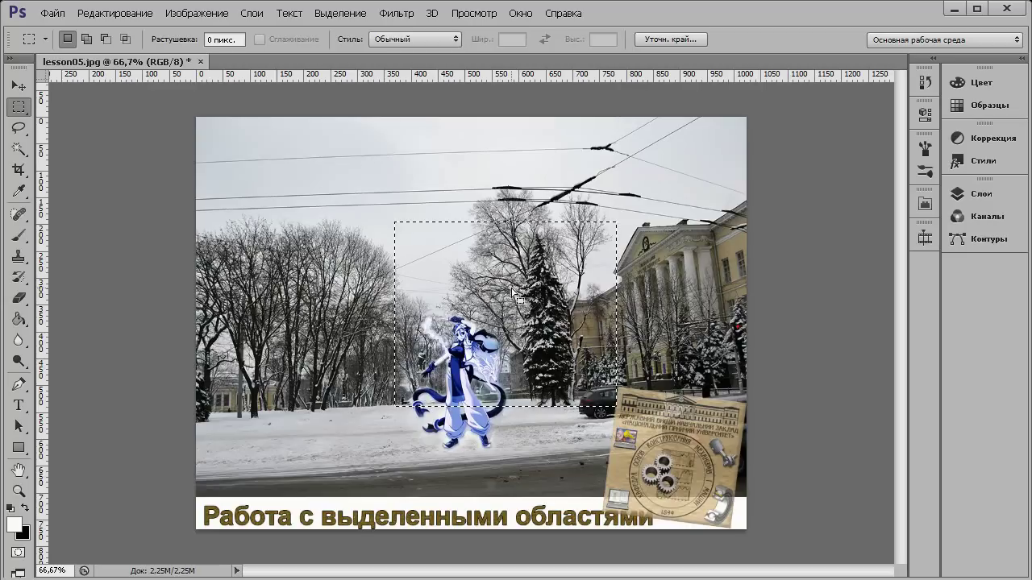
mouse_move(513, 292)
left_mouse_down()
mouse_move(339, 213)
mouse_move(310, 363)
left_mouse_up()
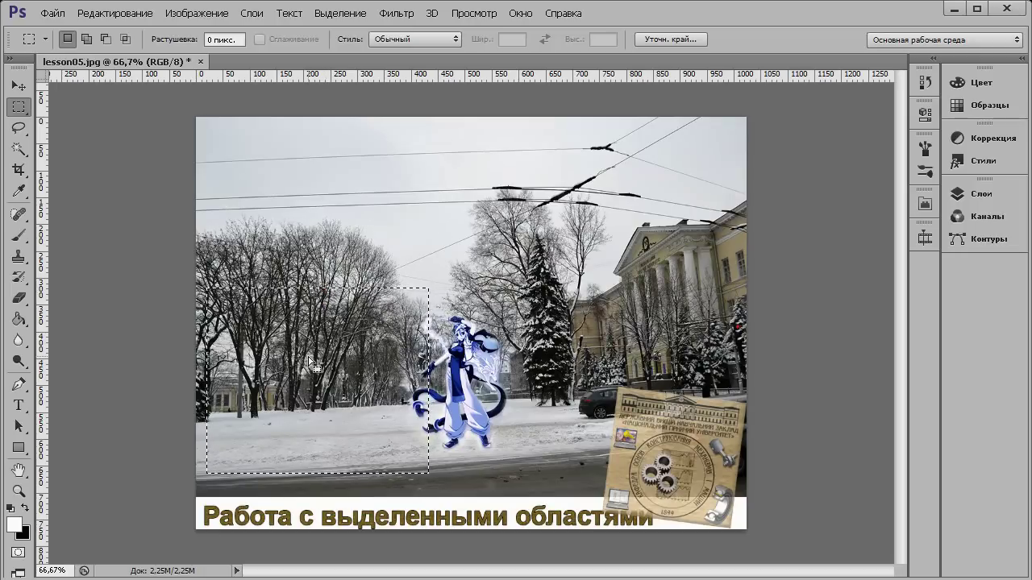
left_click_drag(310, 362, 347, 225)
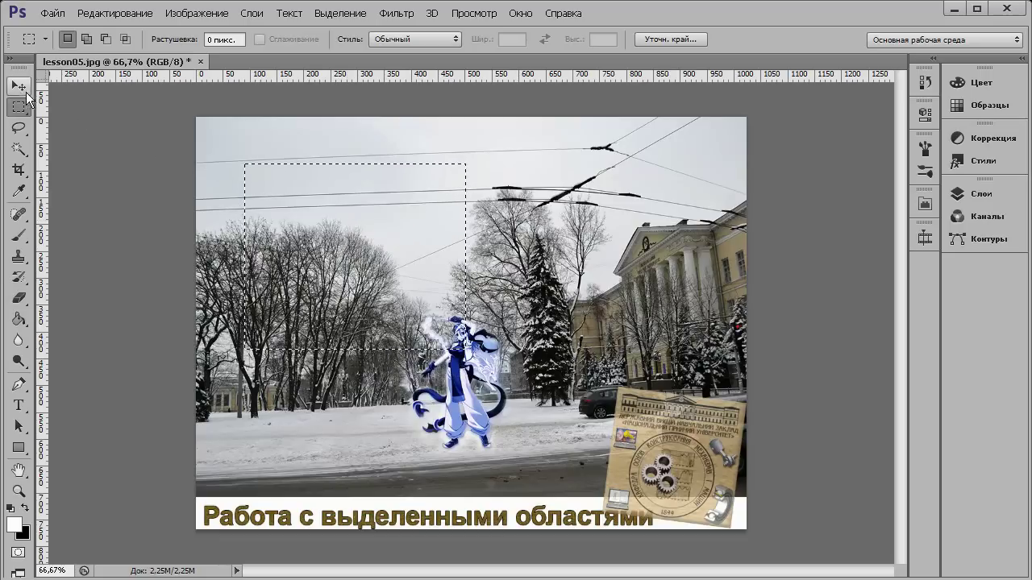
- Trial-move the selected sky patch, undo the move, deselect, then draw a fresh rectangle selection
left_click(18, 87)
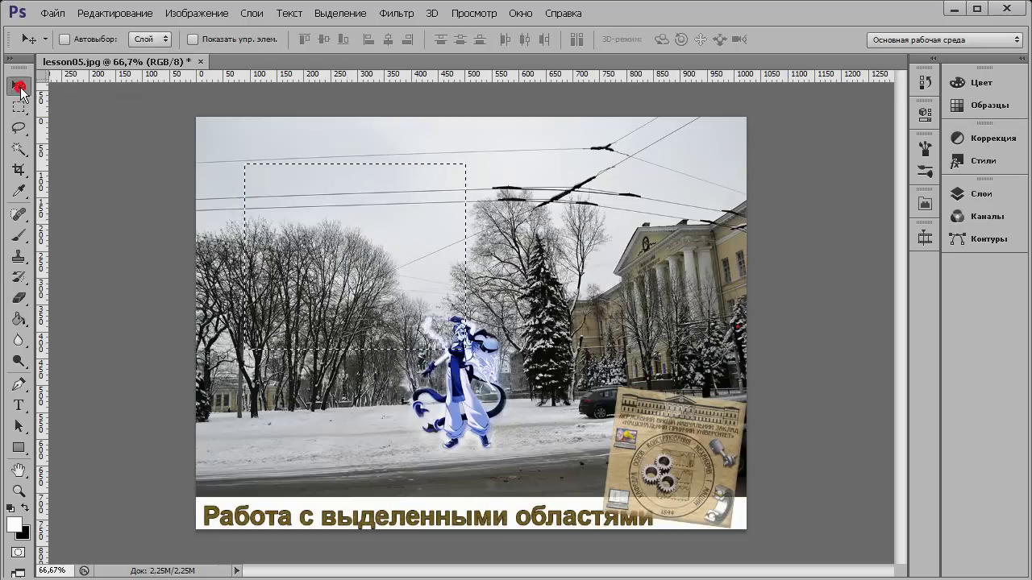
left_click_drag(337, 250, 567, 297)
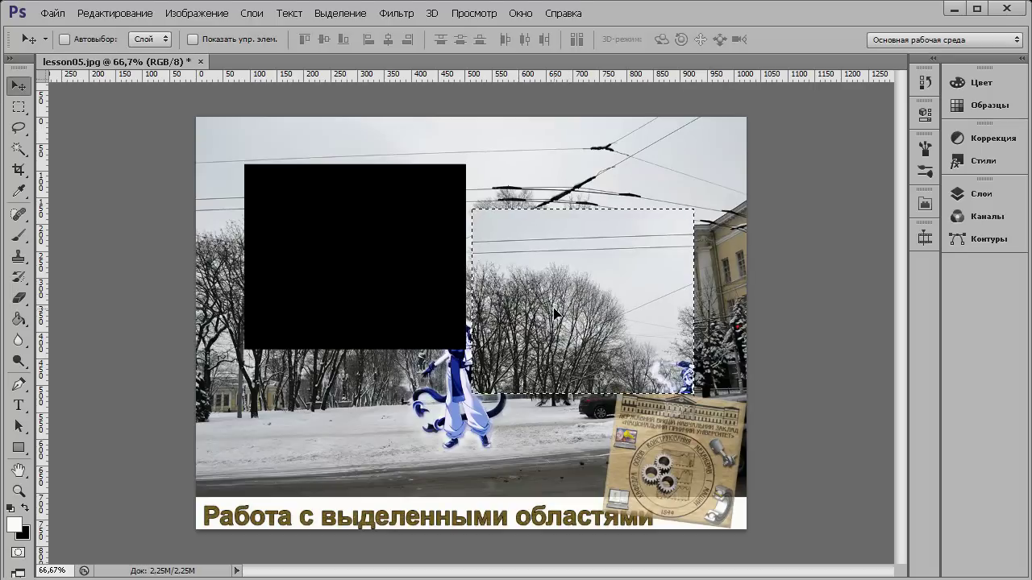
key("ctrl+z")
key("ctrl+d")
left_click(18, 107)
left_click_drag(364, 216, 544, 407)
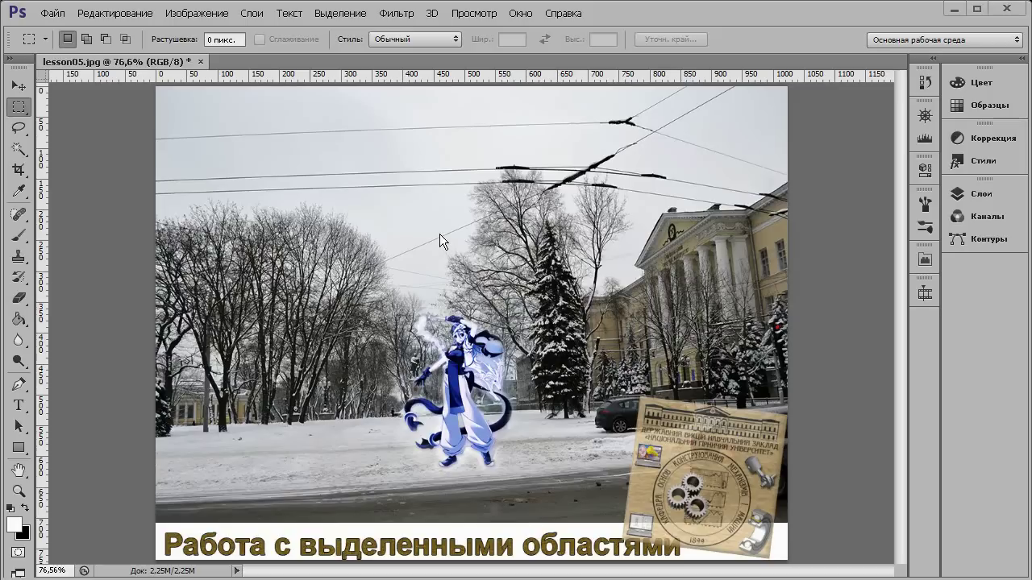
- Use Fixed Ratio 1:1 to draw a 287 × 287 px square above the character, then restore Normal style
left_click(405, 198)
left_click_drag(407, 197, 560, 319)
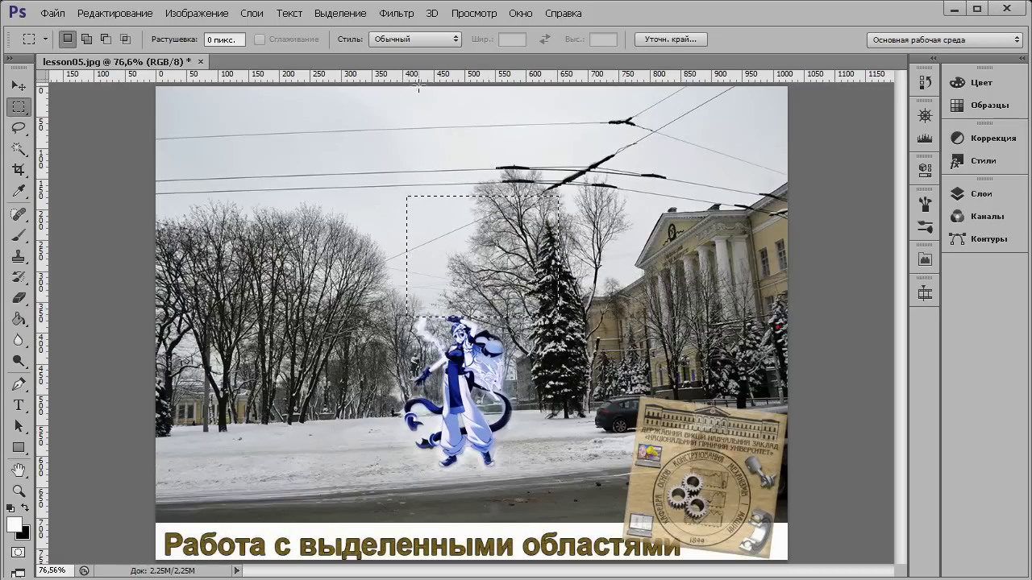
left_click(431, 40)
left_click(426, 69)
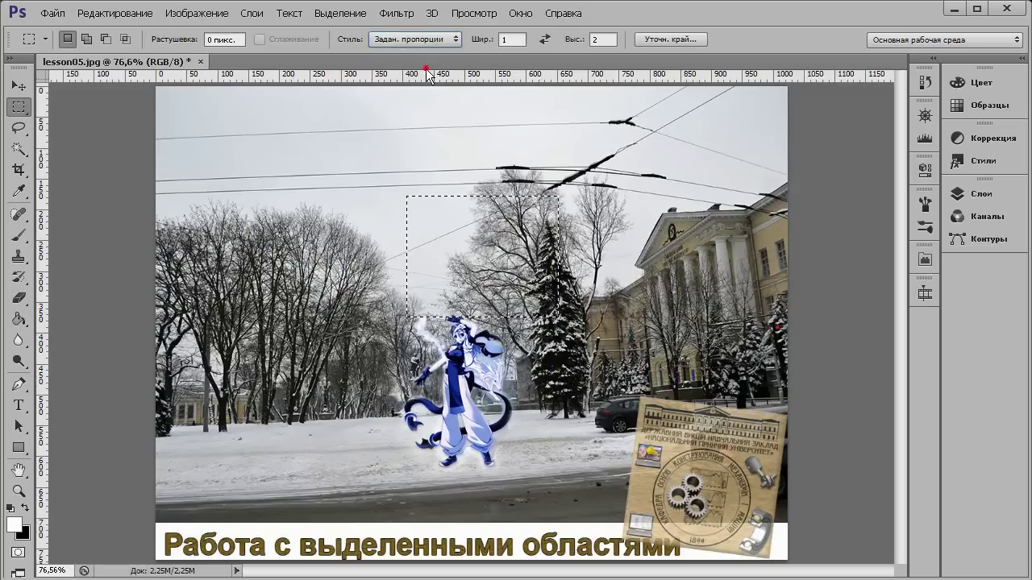
double_click(598, 40)
type("1")
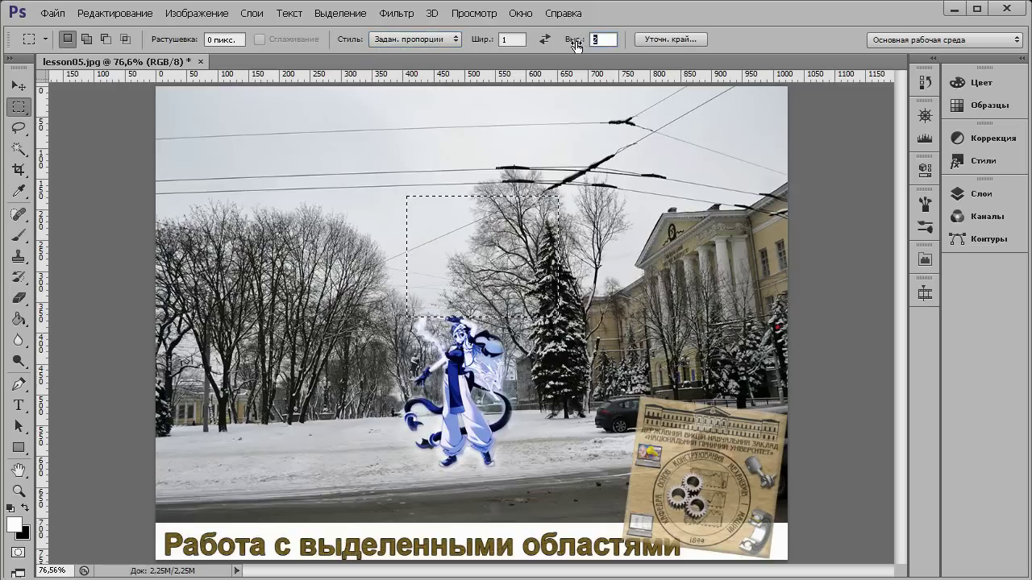
left_click_drag(399, 145, 671, 322)
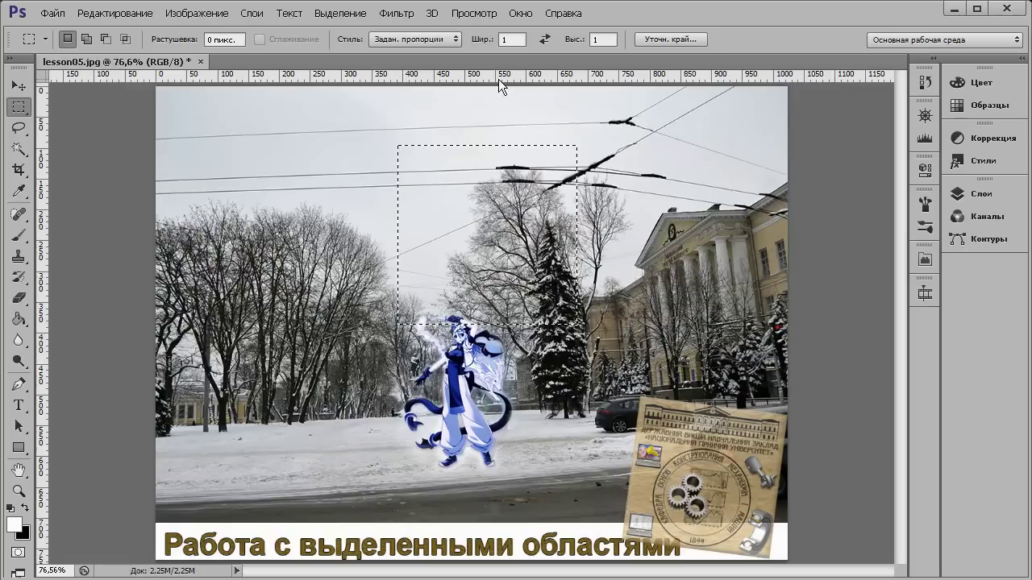
left_click(441, 42)
left_click(436, 66)
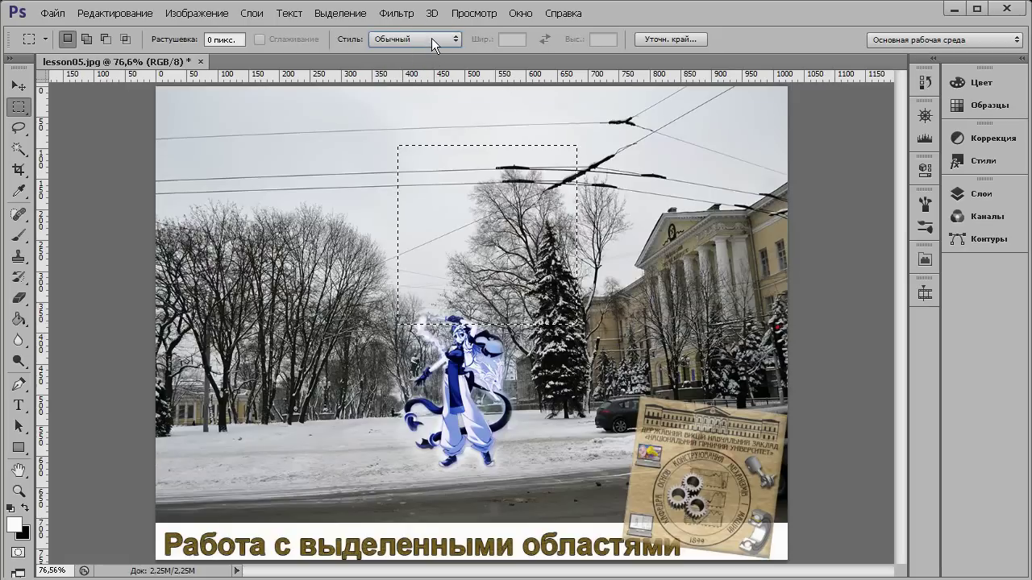
- Draw a Shift-constrained square of about 236 px over the sky, then clear it
left_click(357, 153)
left_click_drag(301, 166, 597, 259)
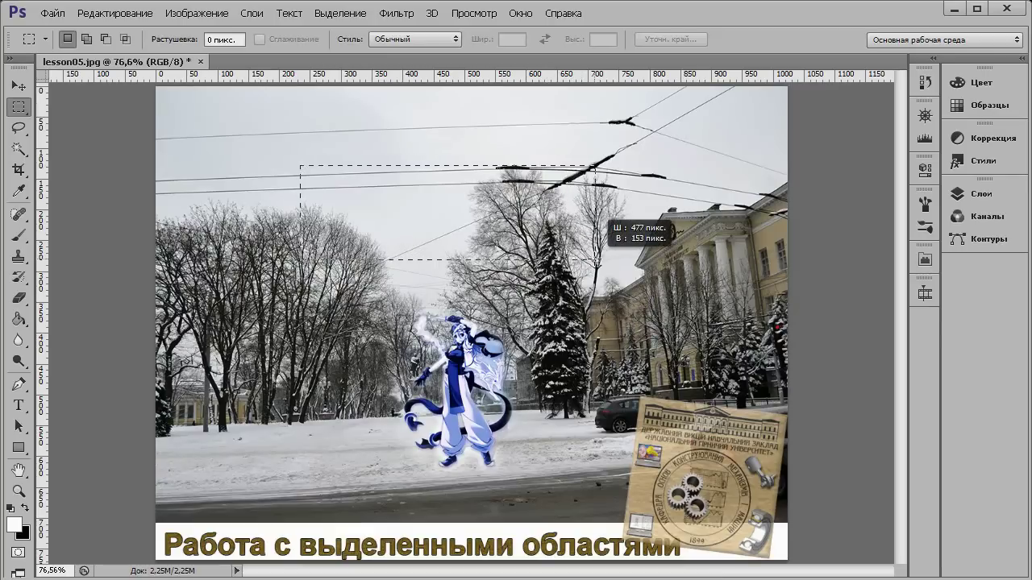
key("shift")
mouse_move(597, 260)
left_mouse_down()
mouse_move(549, 311)
mouse_move(621, 423)
left_mouse_up()
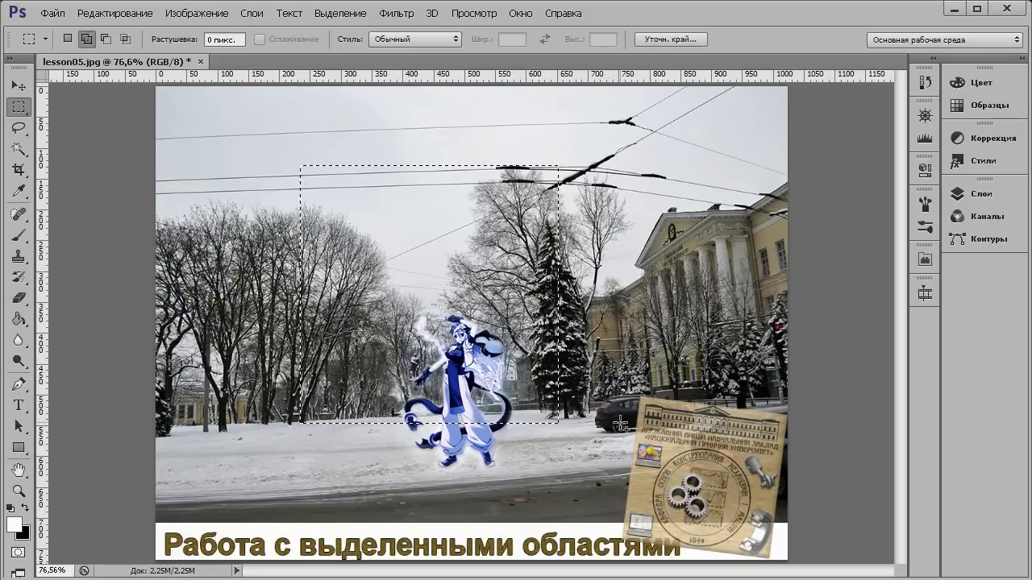
left_click(626, 330)
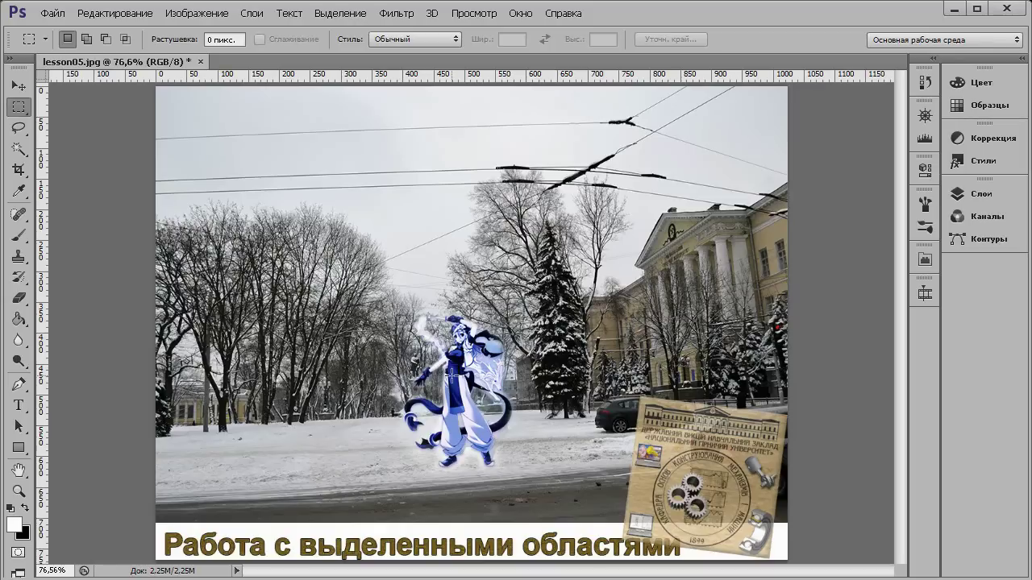
mouse_move(433, 350)
left_mouse_down()
mouse_move(518, 438)
mouse_move(523, 482)
left_mouse_up()
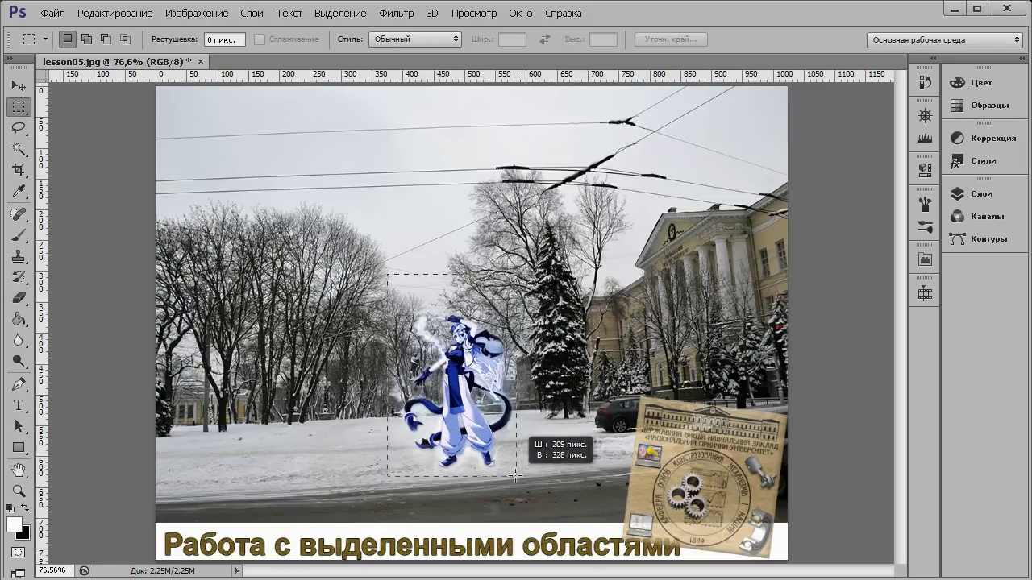
left_click_drag(522, 483, 525, 483)
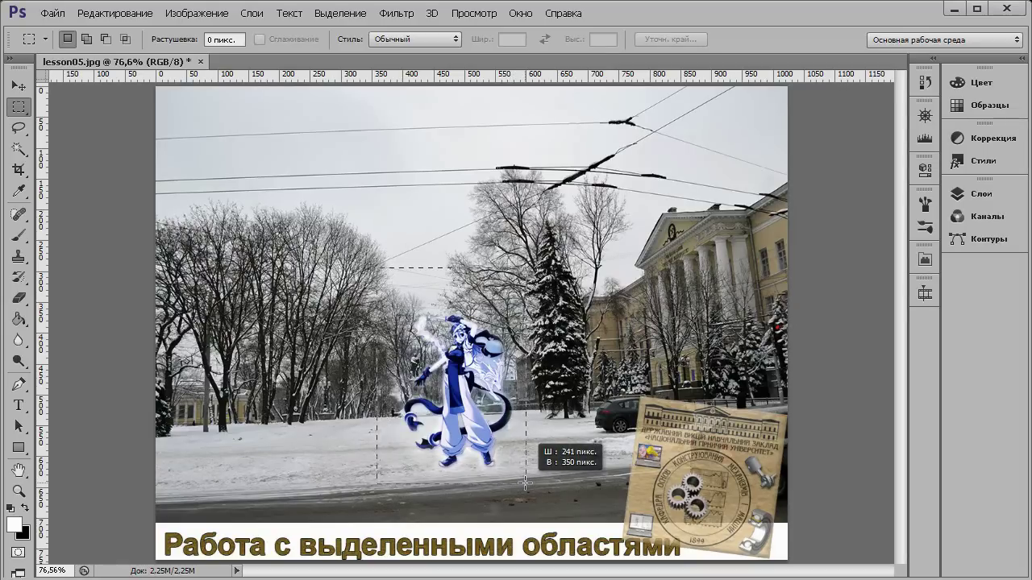
left_click_drag(525, 483, 524, 483)
left_click(523, 482)
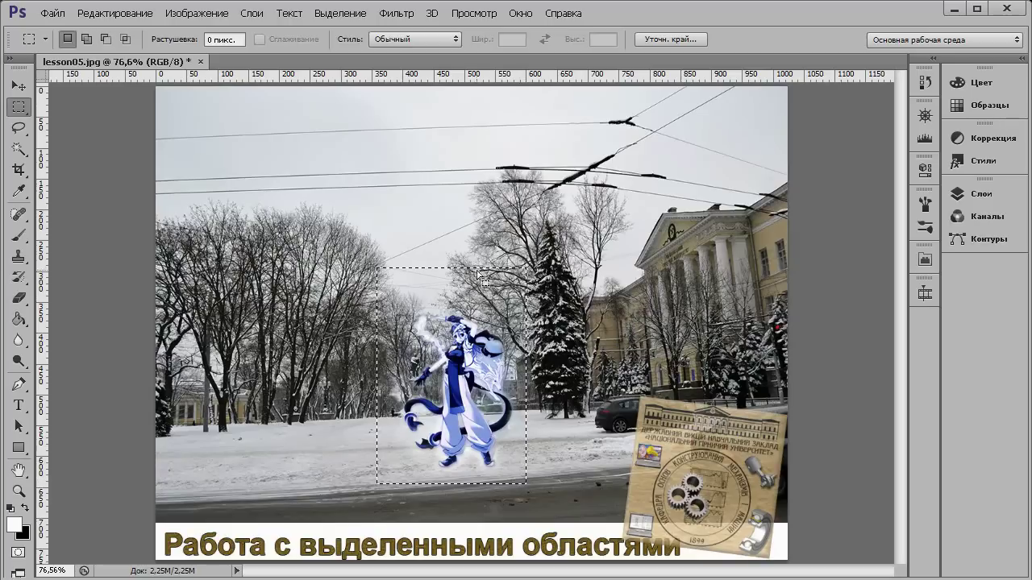
left_click(465, 237)
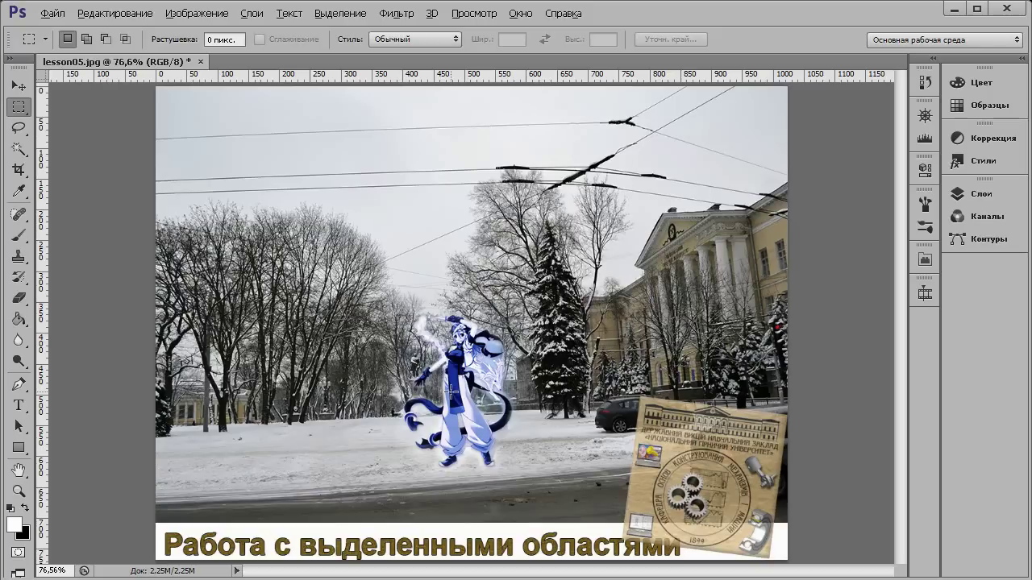
left_click_drag(451, 391, 564, 481)
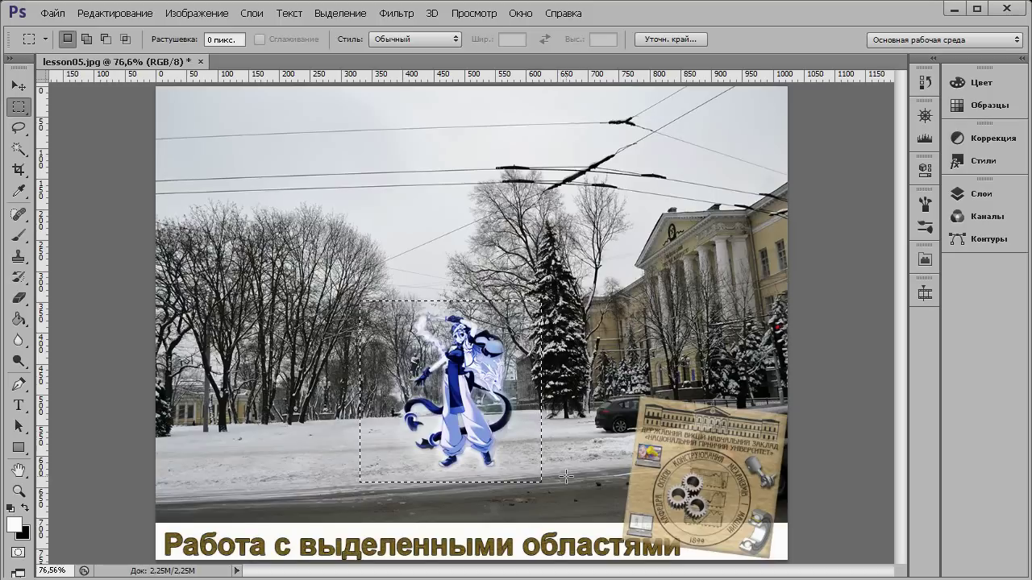
- Deselect the square around the character with Ctrl+D, then restore it with Ctrl+Shift+D
left_click(686, 18)
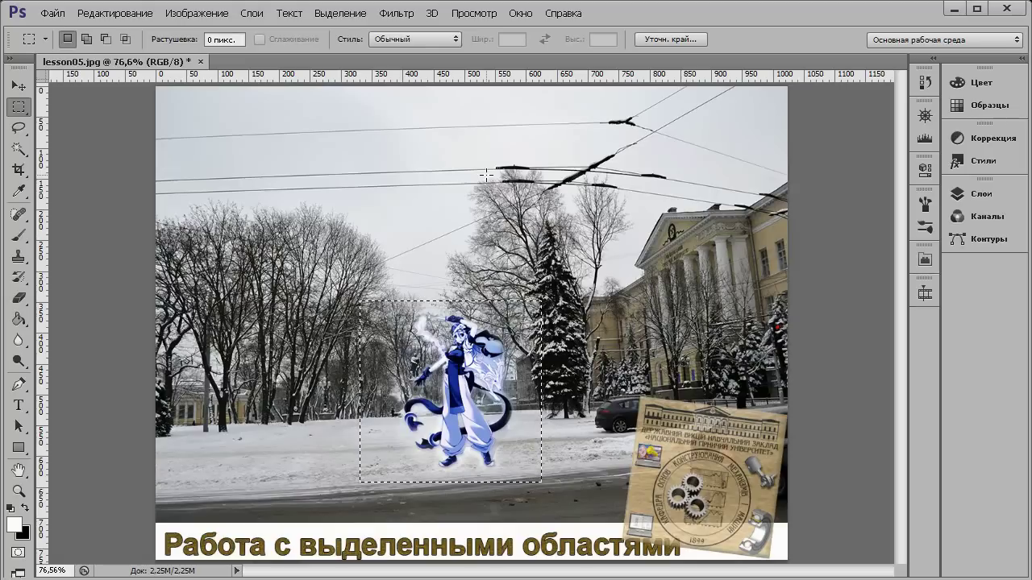
key("ctrl+d")
key("ctrl+shift+d")
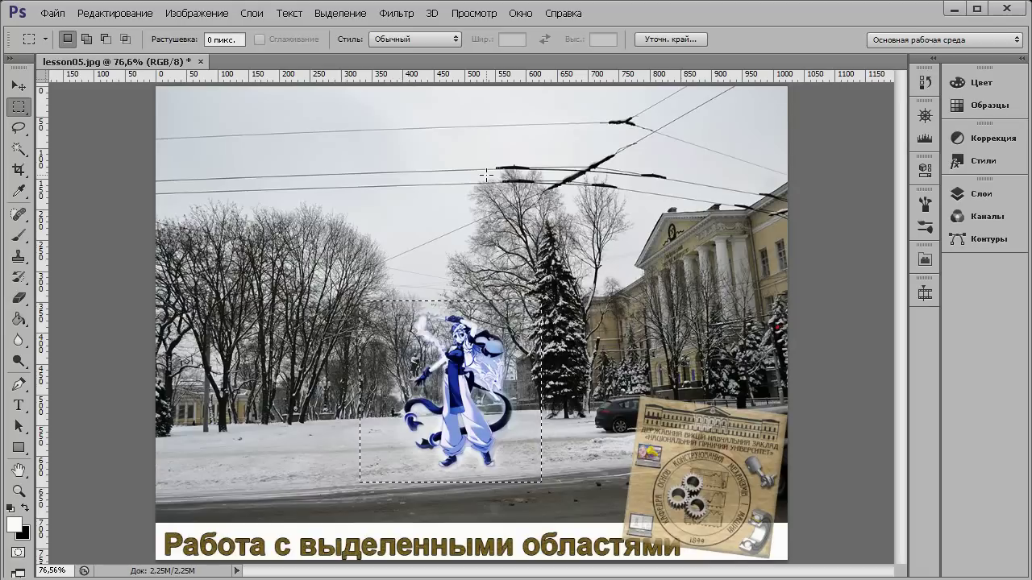
left_click(339, 13)
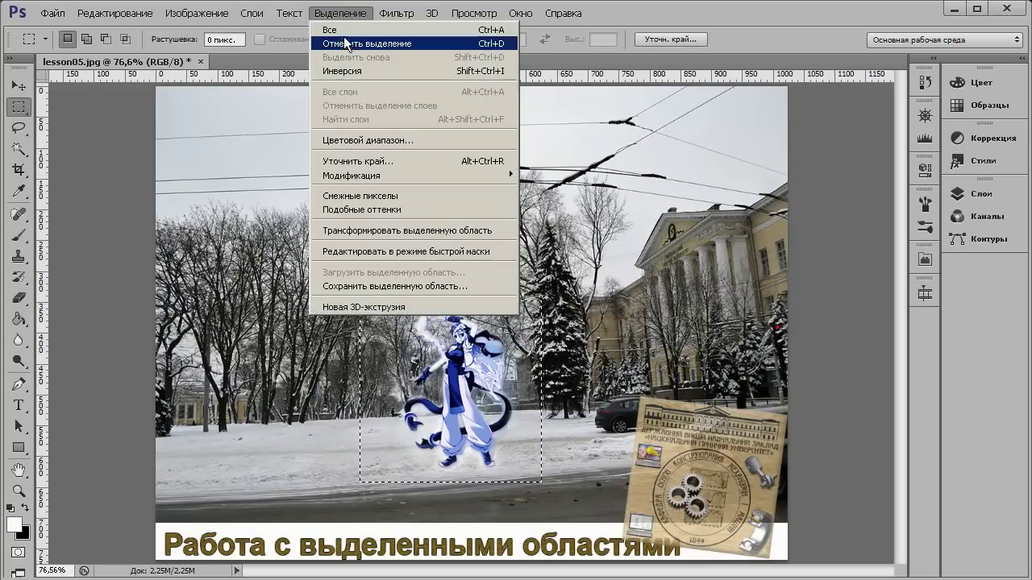
- Deselect via Select > Deselect, reselect, toggle Add/New selection modes, then click away to clear
left_click(498, 47)
key("ctrl+shift+d")
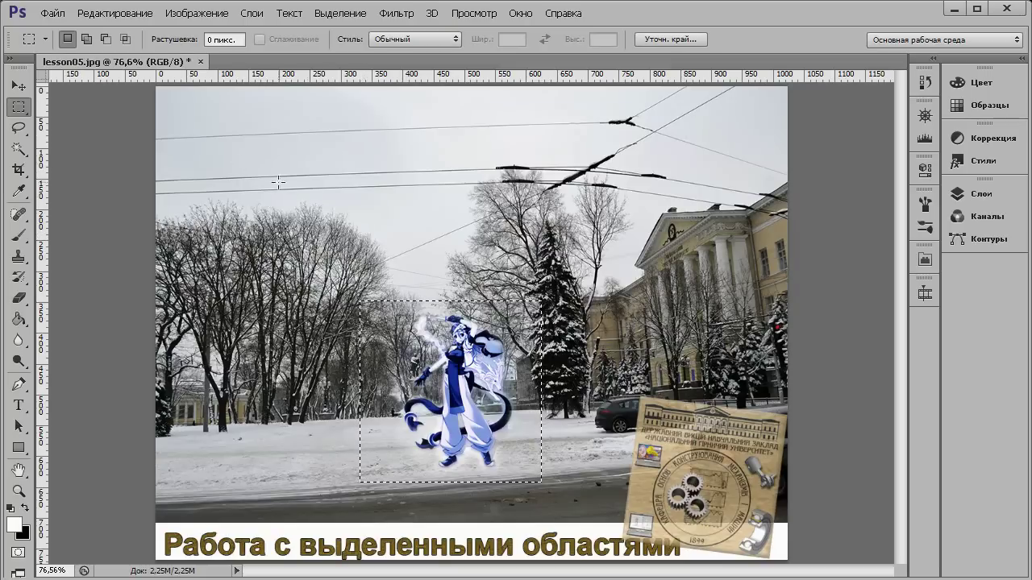
left_click(87, 39)
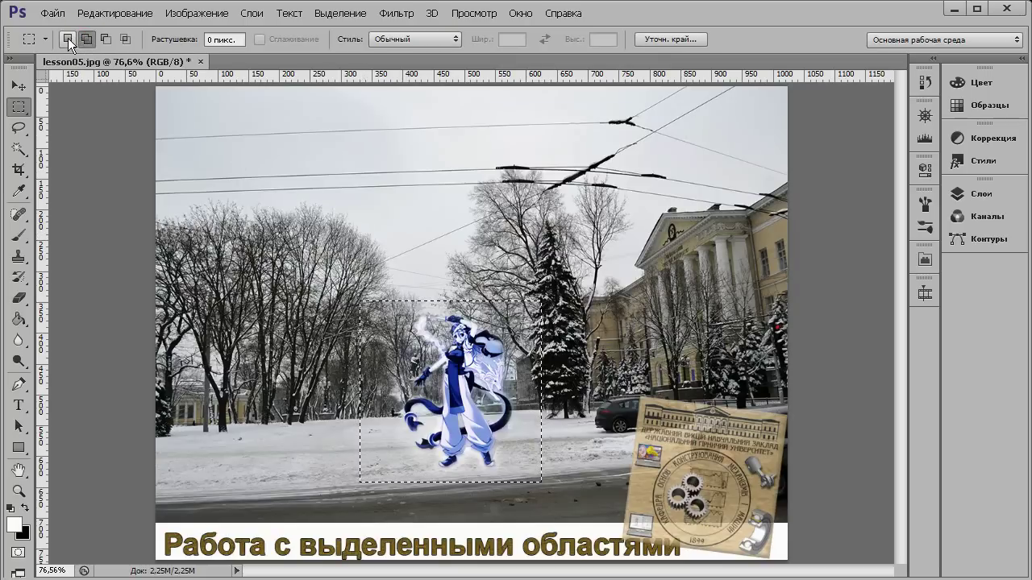
left_click(68, 38)
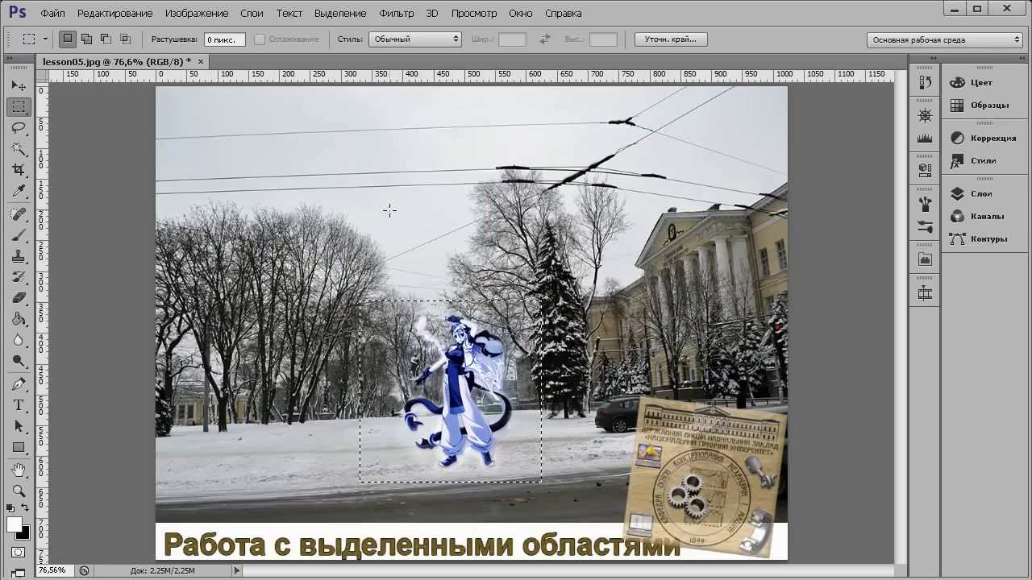
left_click(476, 223)
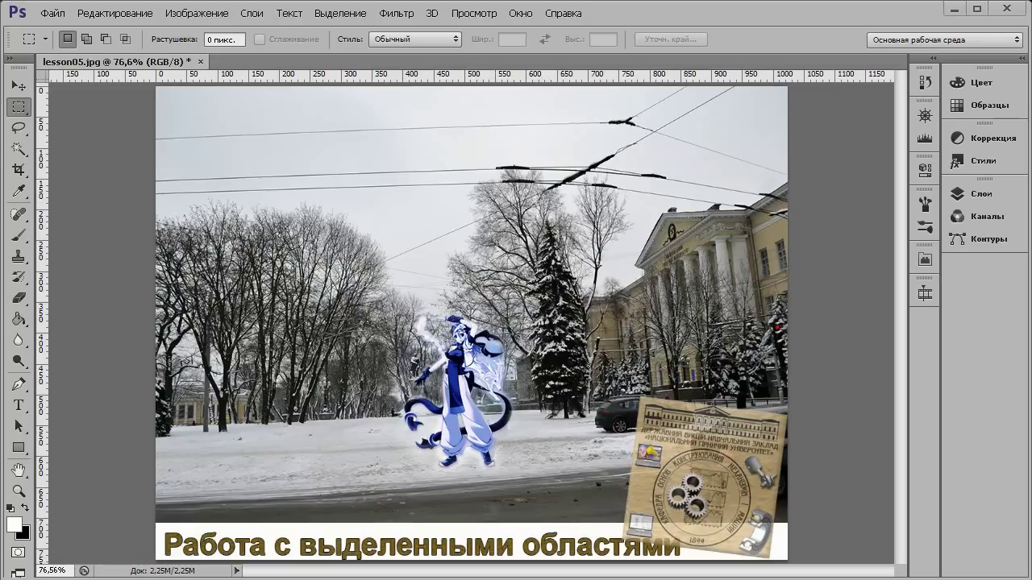
- Zoom the winter street photo to about 102% and scroll down to the lower title banner
left_click_drag(629, 29, 701, 53)
scroll(559, 256, "up", 1)
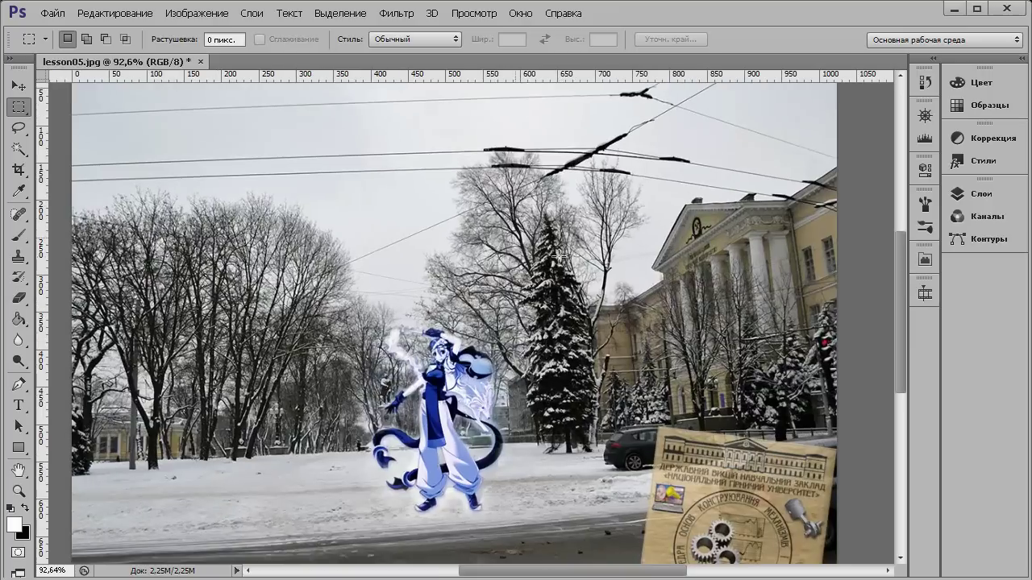
scroll(885, 288, "up", 1)
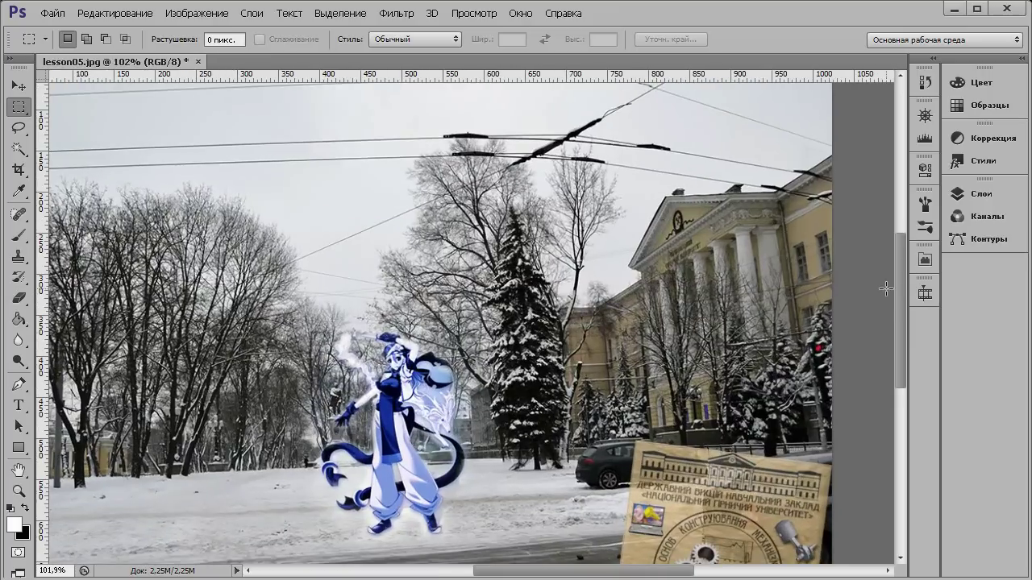
scroll(901, 329, "down", 2)
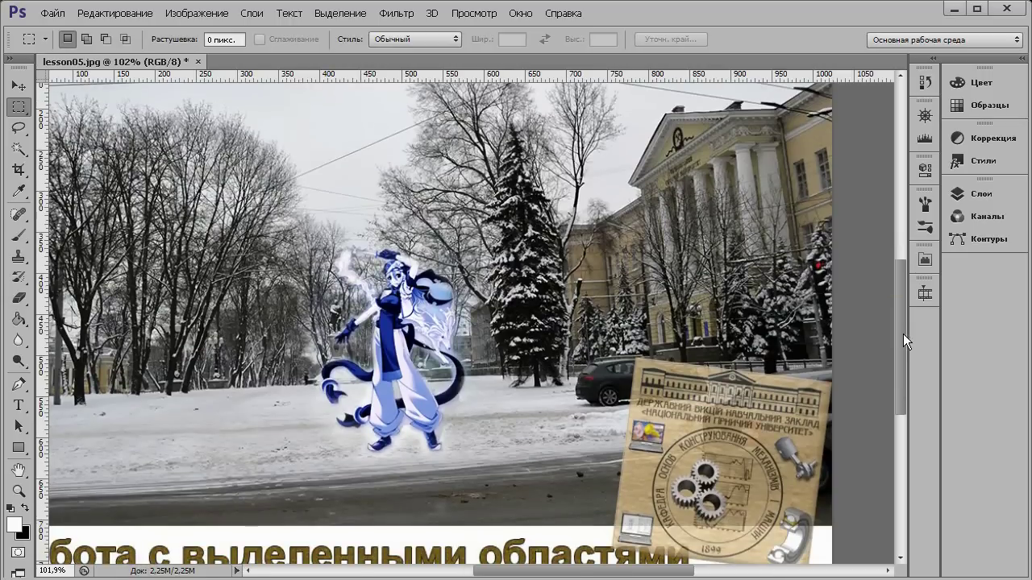
scroll(903, 334, "down", 1)
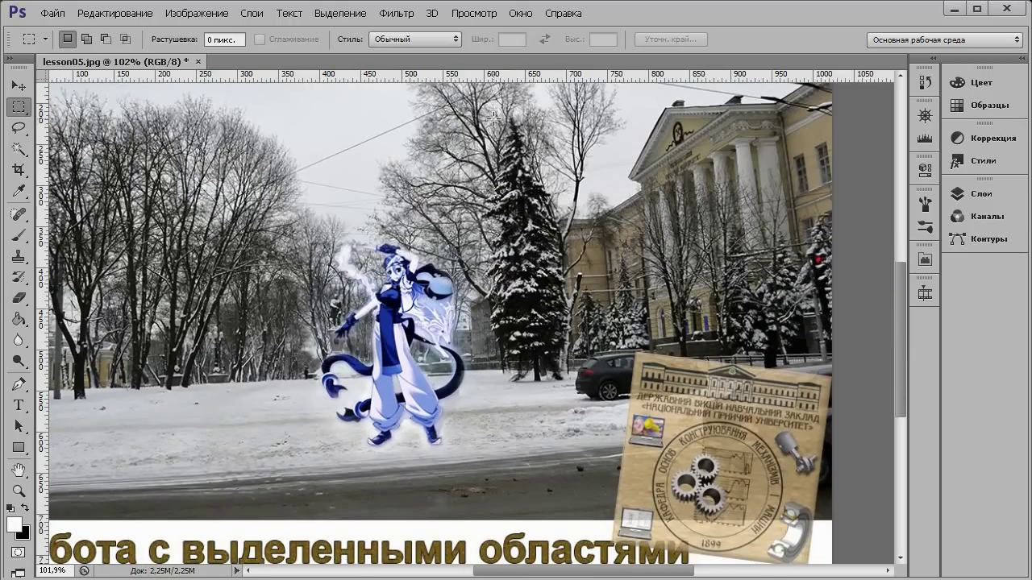
- Draw a tall rectangular marquee around the snowy fir tree and nudge it slightly left
mouse_move(488, 115)
left_mouse_down()
mouse_move(565, 293)
mouse_move(572, 389)
mouse_move(562, 382)
left_mouse_up()
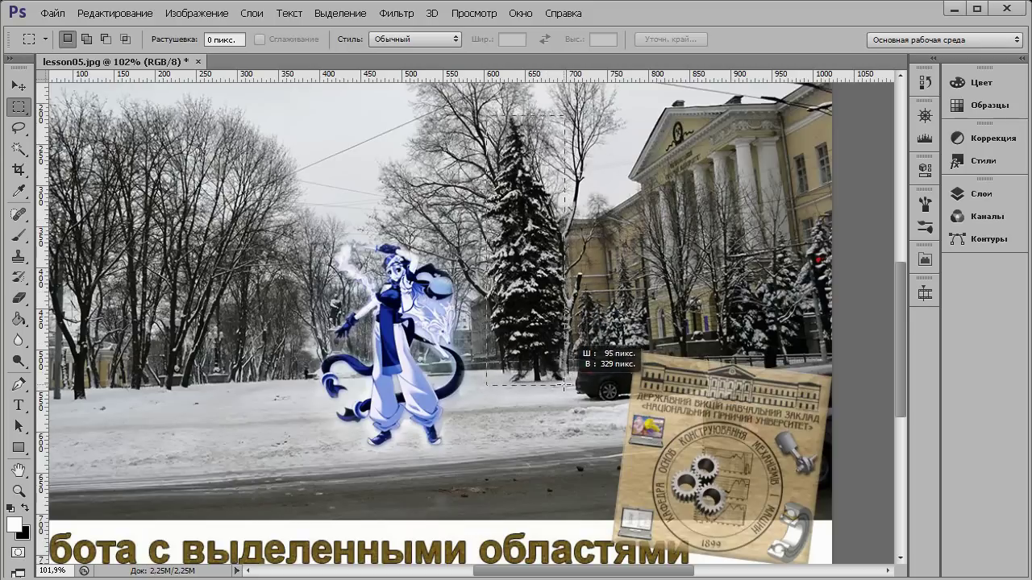
left_click_drag(561, 382, 569, 386)
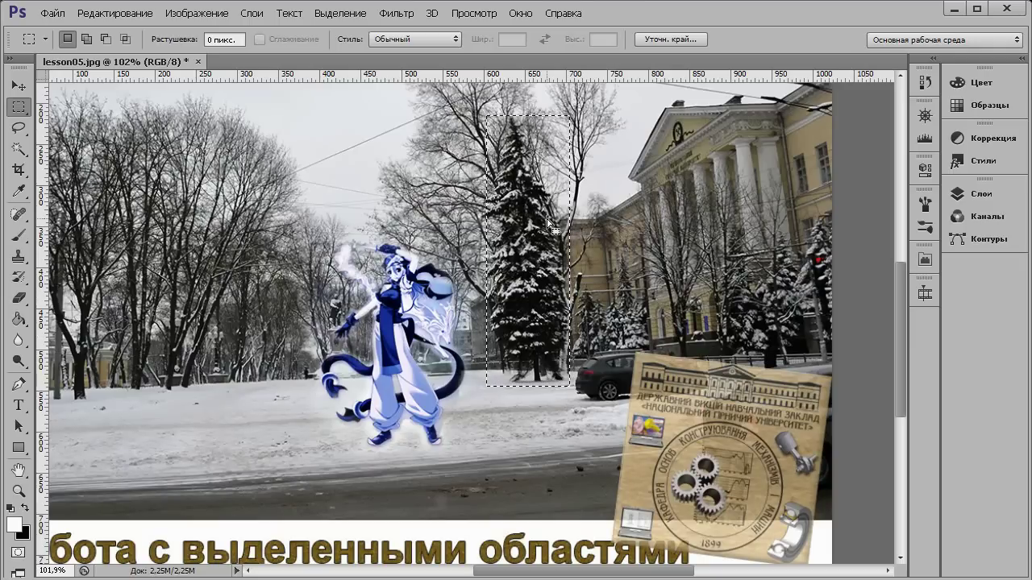
left_click_drag(549, 227, 544, 227)
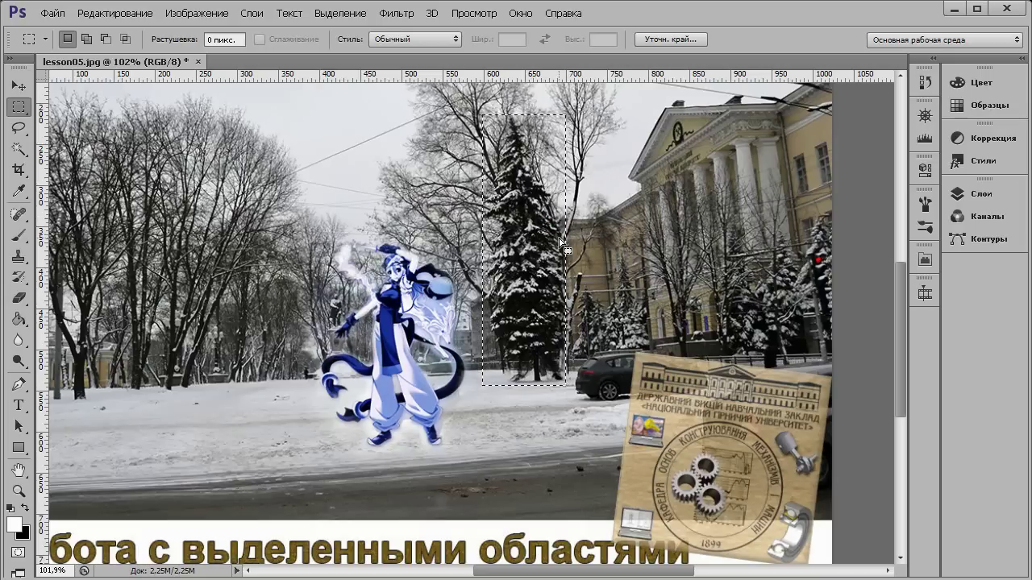
- Open Refine Edge for the tree selection, shift its dialog left, and list the View modes
left_click(671, 38)
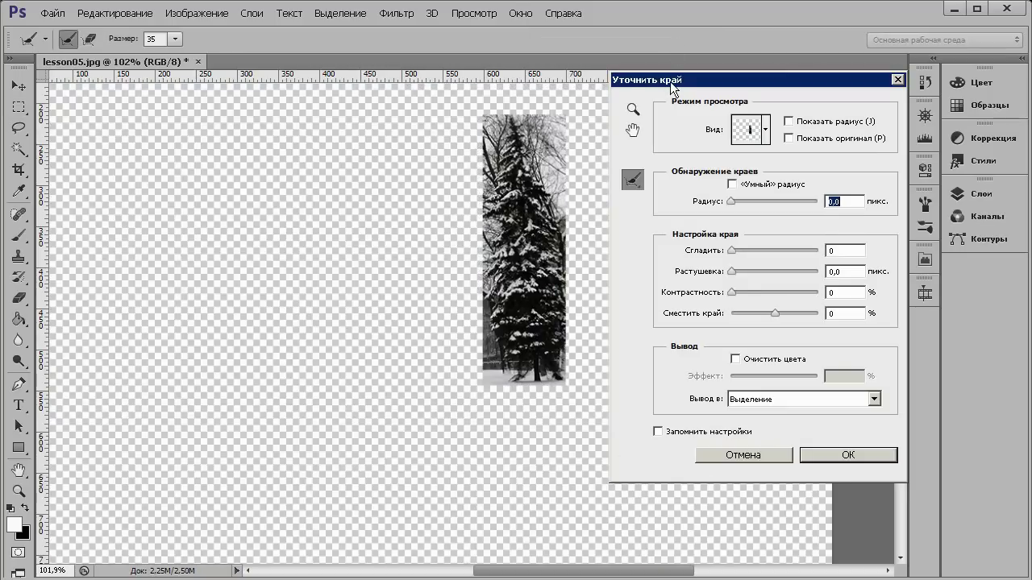
left_click_drag(668, 82, 658, 83)
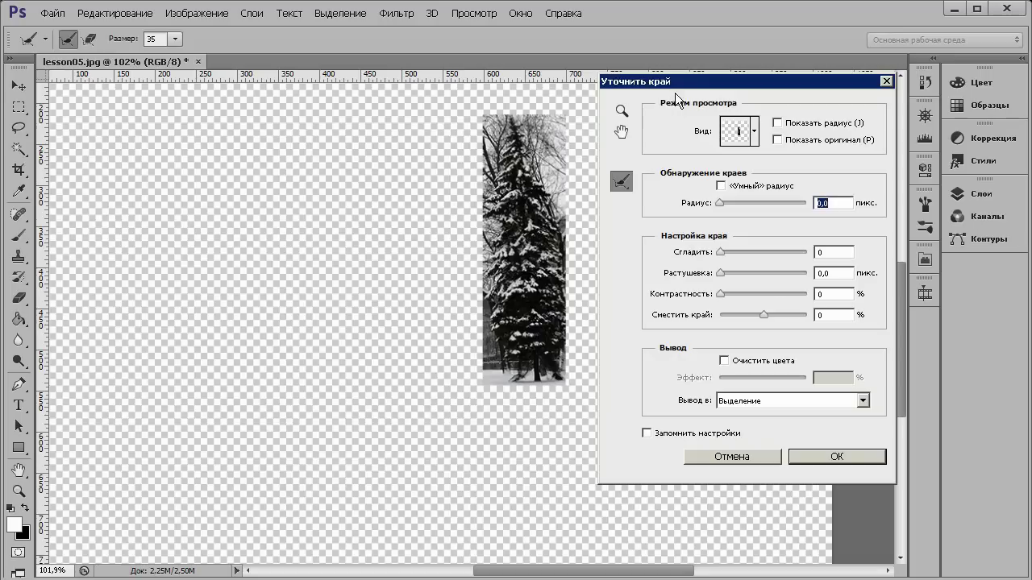
left_click(757, 133)
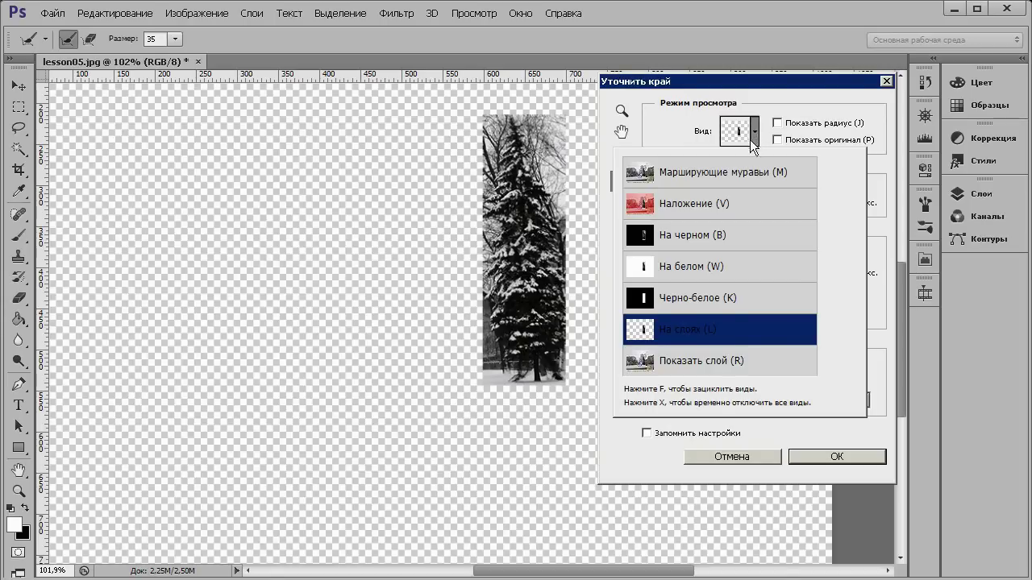
- Preview the tree selection as Marching Ants, then as a red Overlay
left_click(716, 177)
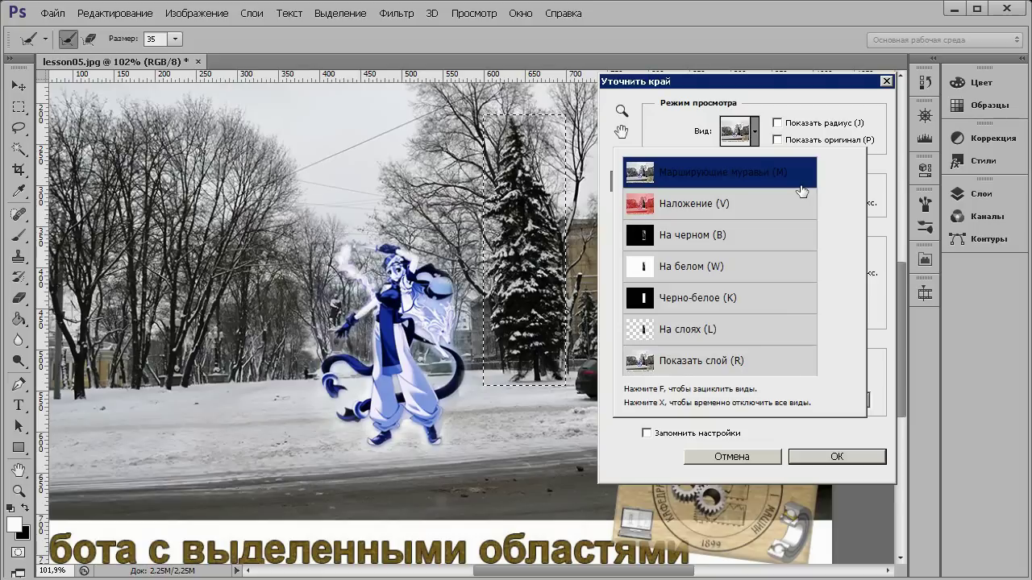
left_click(776, 208)
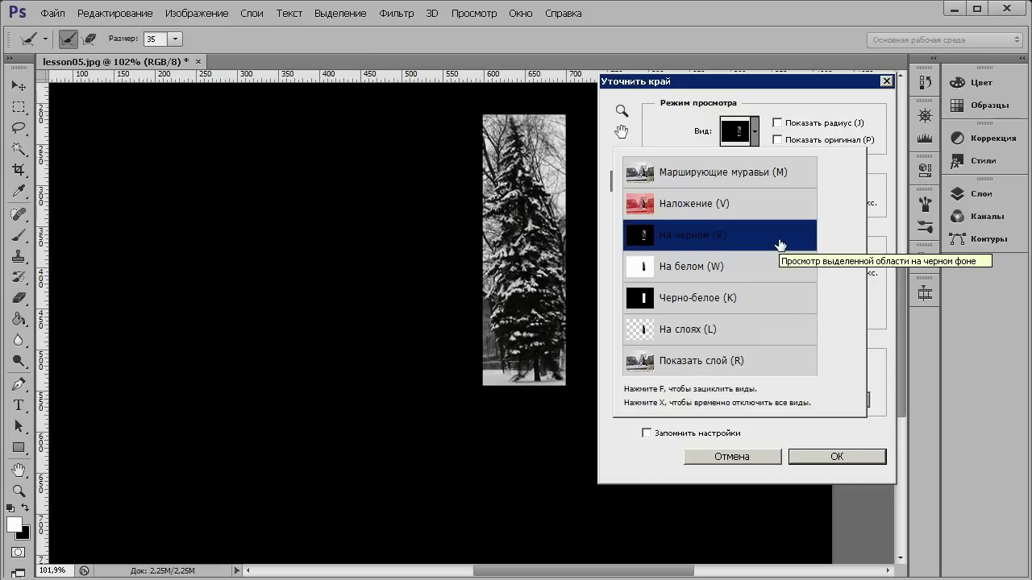
- Compare On White and Black & White previews, then settle on the On Layers transparency view
left_click(778, 272)
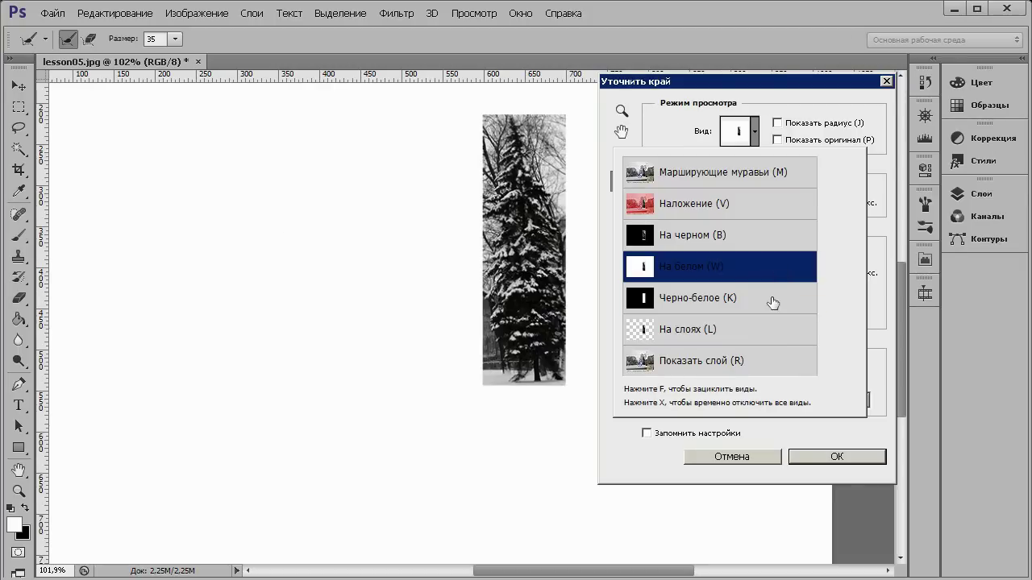
left_click(773, 299)
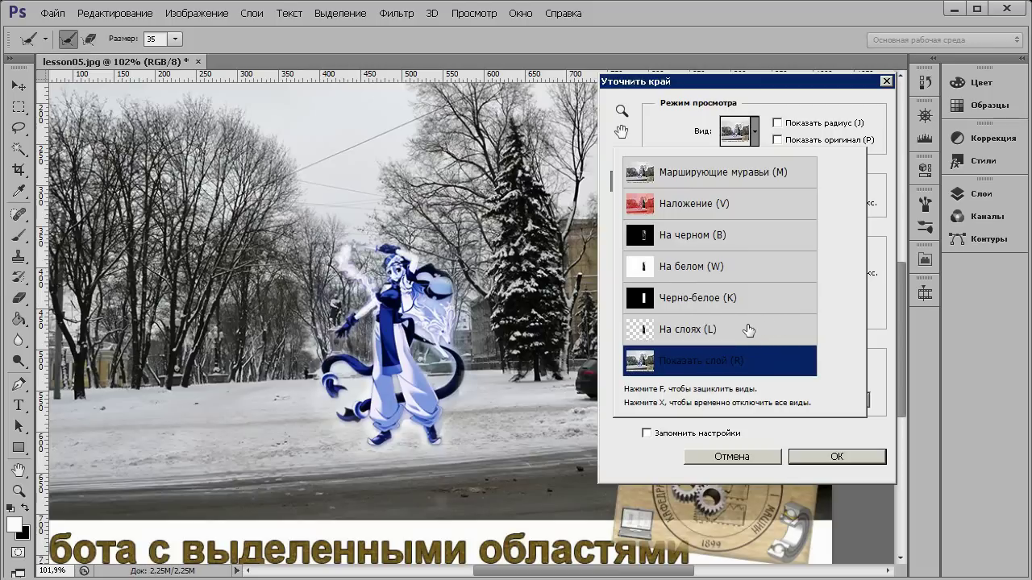
left_click(749, 329)
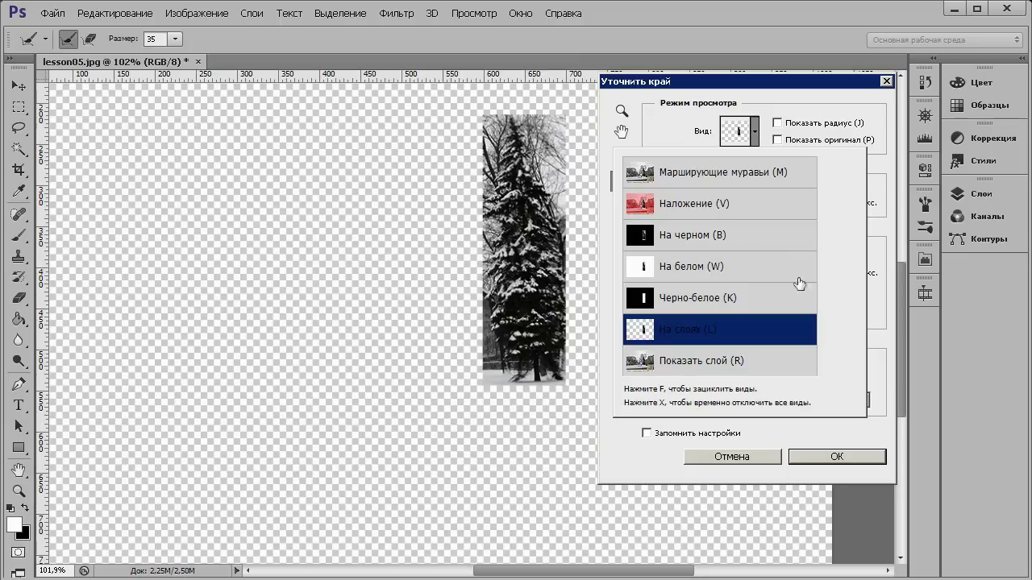
left_click(760, 265)
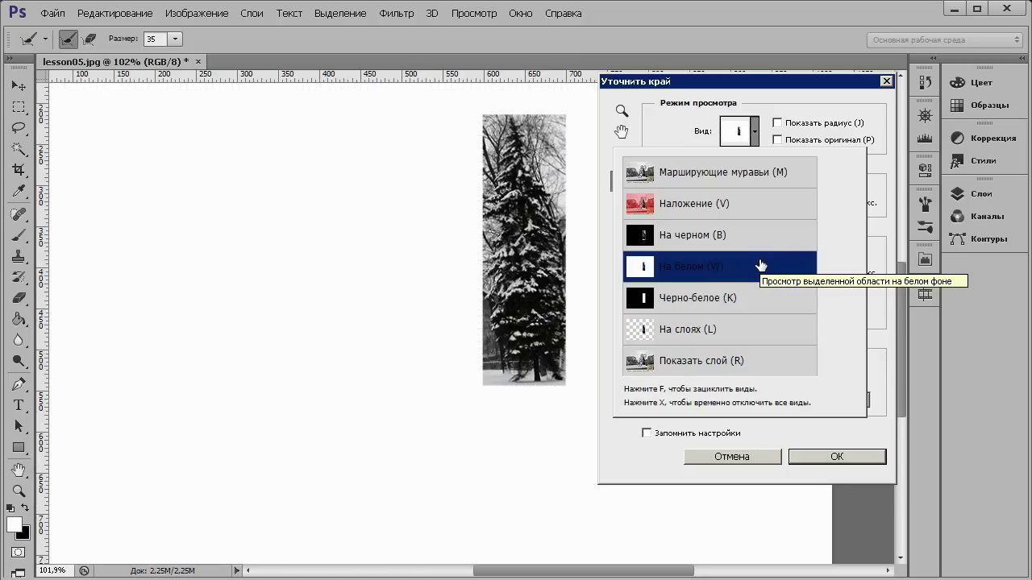
left_click(748, 332)
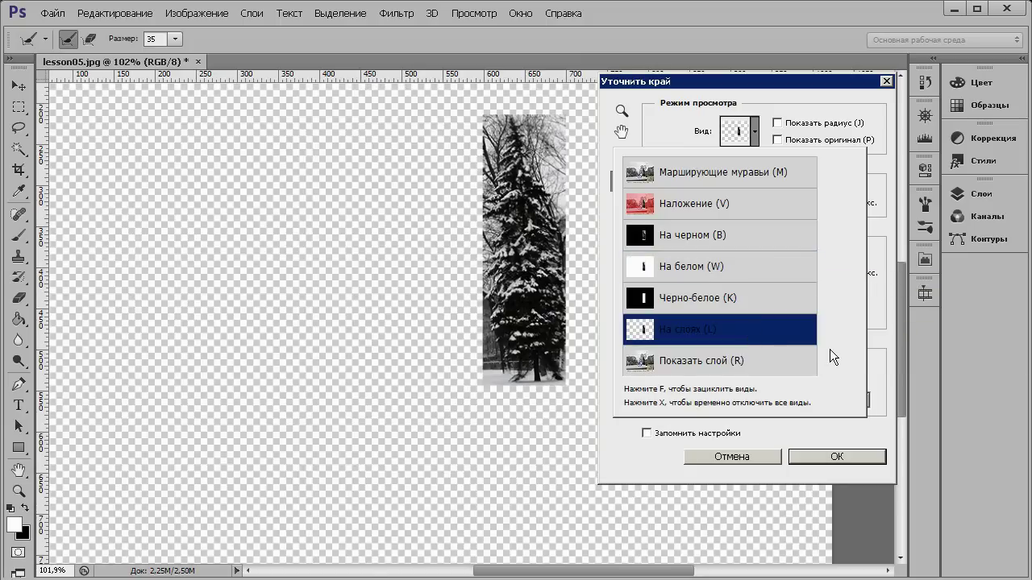
left_click(768, 330)
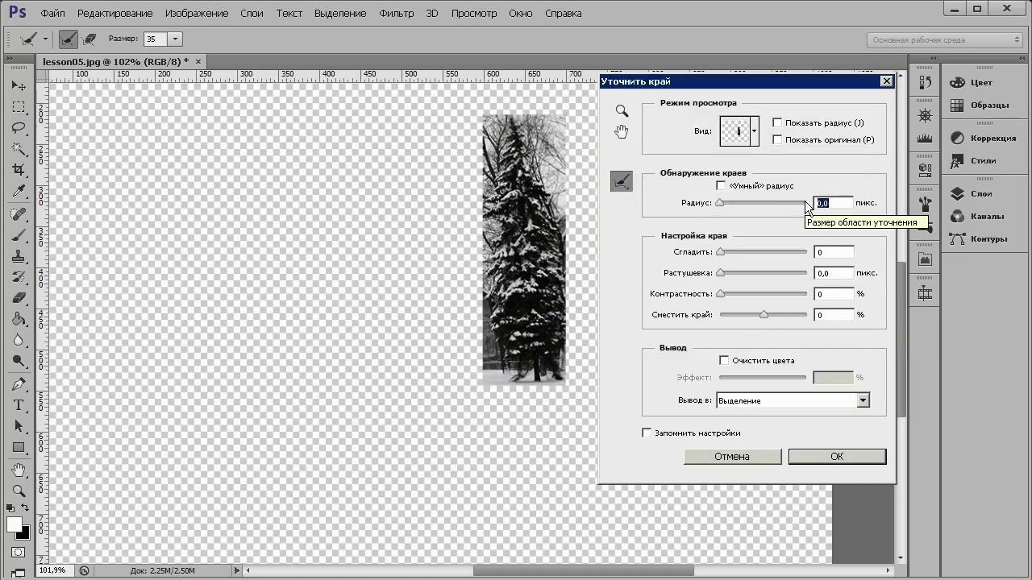
- Move the Refine Edge dialog aside and set the edge-detection Radius to 3,1 px
left_click(803, 91)
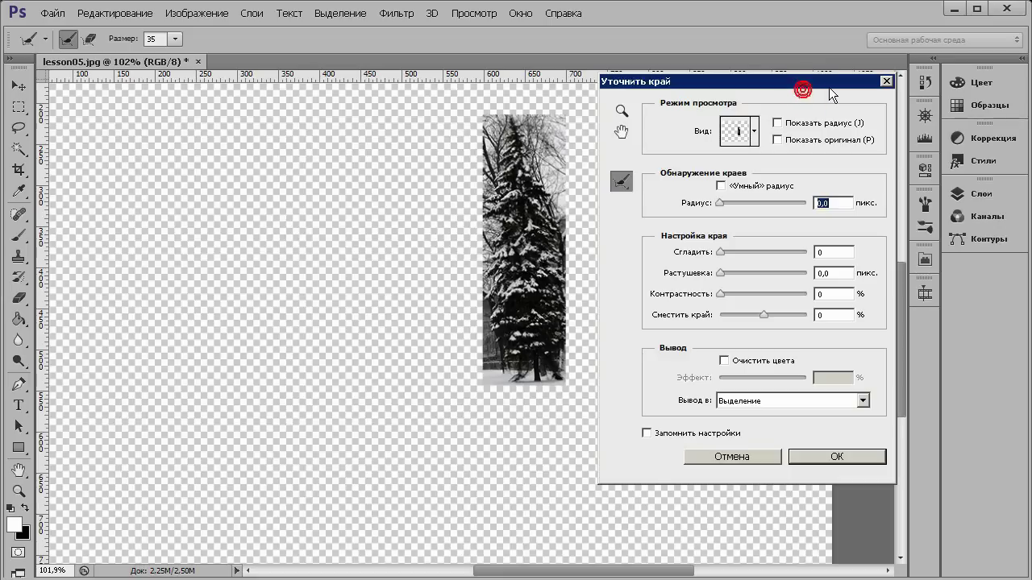
left_click_drag(830, 91, 862, 80)
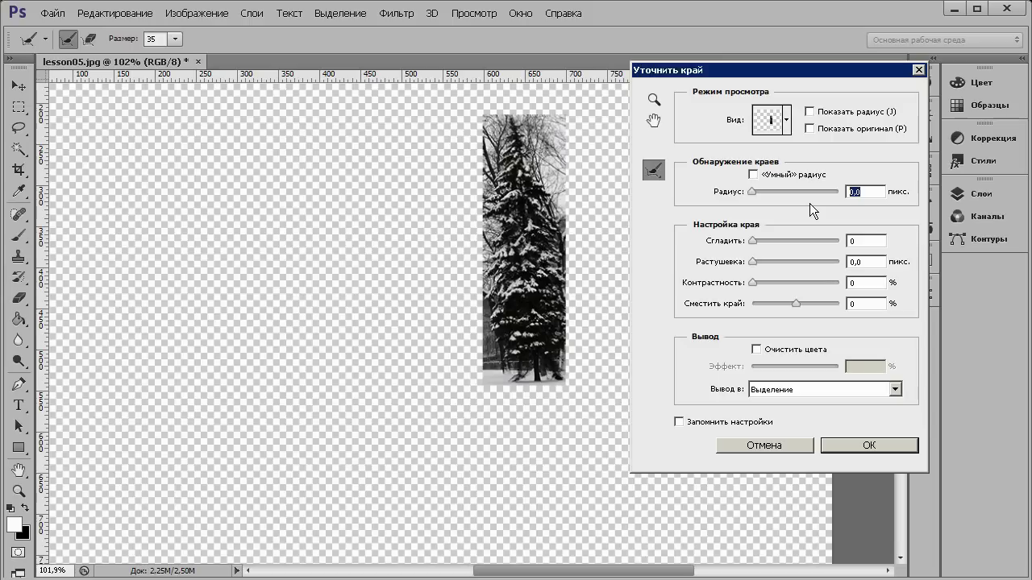
left_click_drag(752, 192, 766, 192)
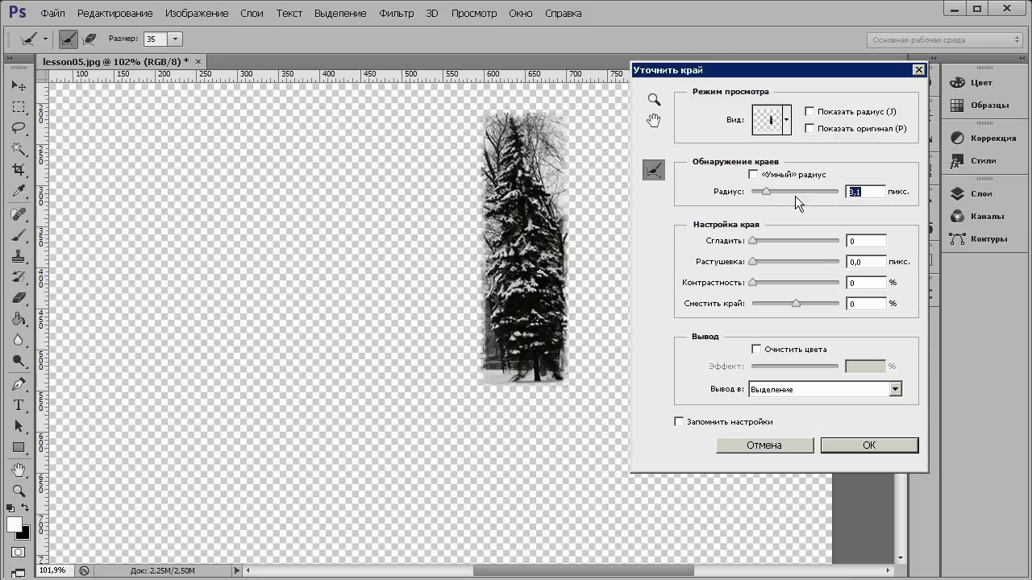
- Turn on Show Radius, widen the Radius to 21,5 px, and enable Smart Radius
left_click(811, 113)
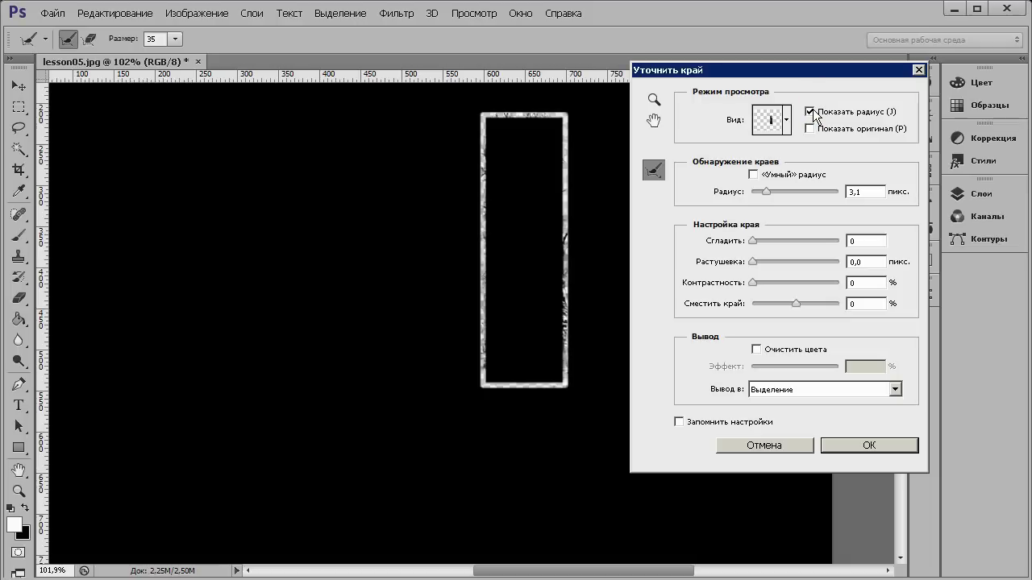
mouse_move(764, 191)
left_mouse_down()
mouse_move(754, 193)
mouse_move(780, 190)
left_mouse_up()
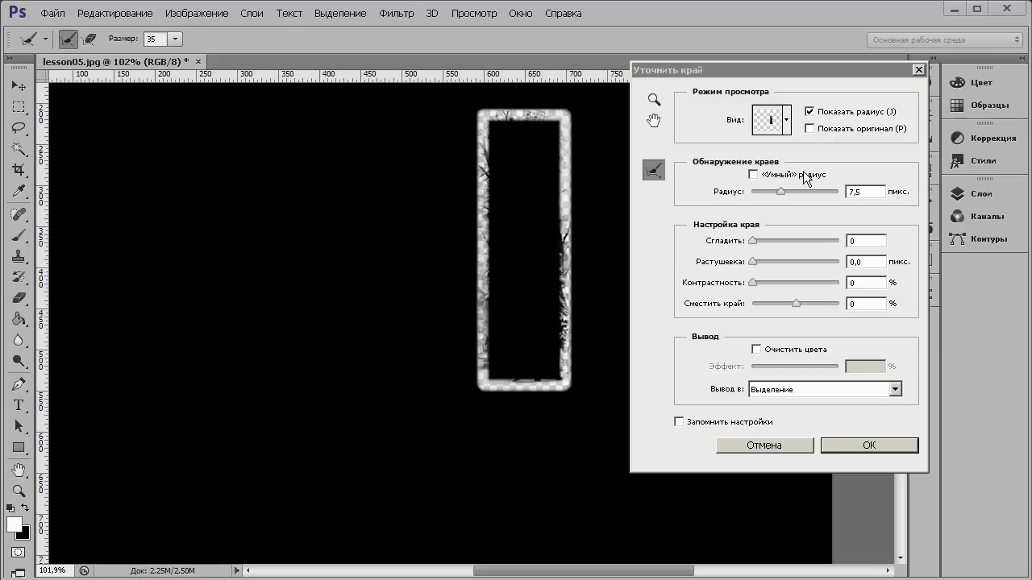
left_click(797, 191)
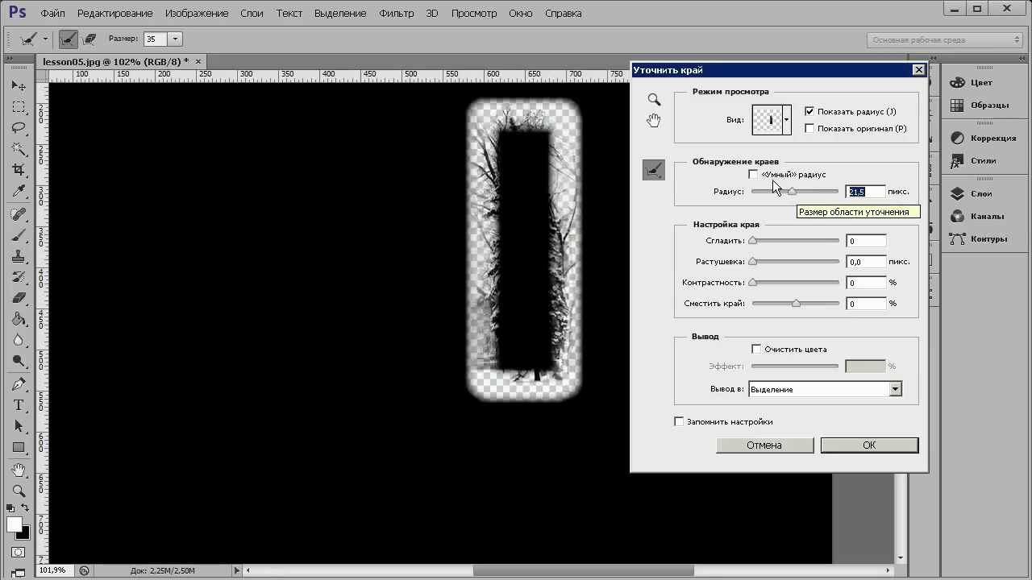
left_click(753, 175)
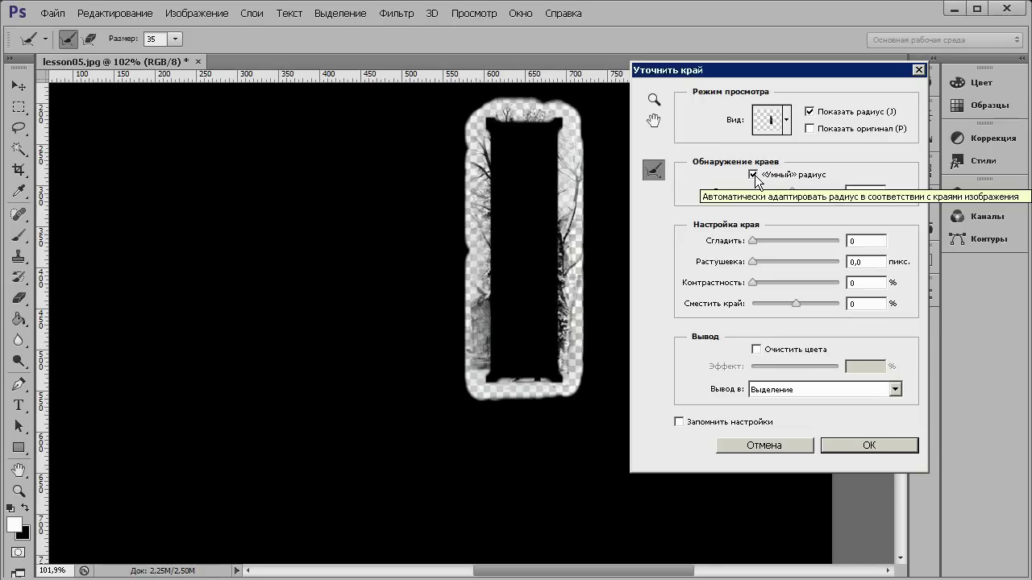
- Turn Smart Radius off in Refine Edge
left_click(754, 175)
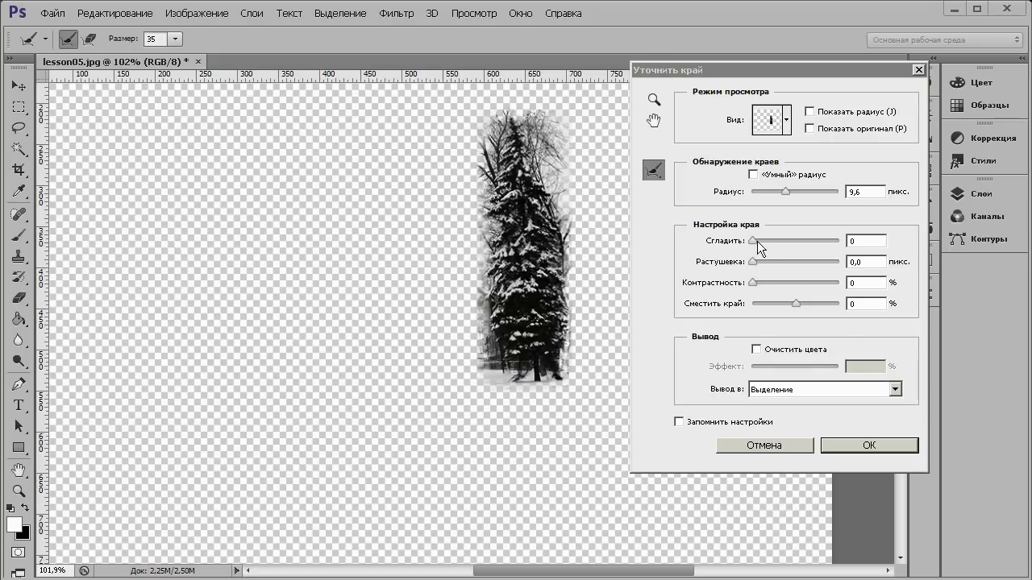
- Set the tree's edge to Smooth 23, Feather 3,8 px, Contrast 29% and Shift Edge -35%
left_click(754, 241)
left_click_drag(757, 239, 772, 241)
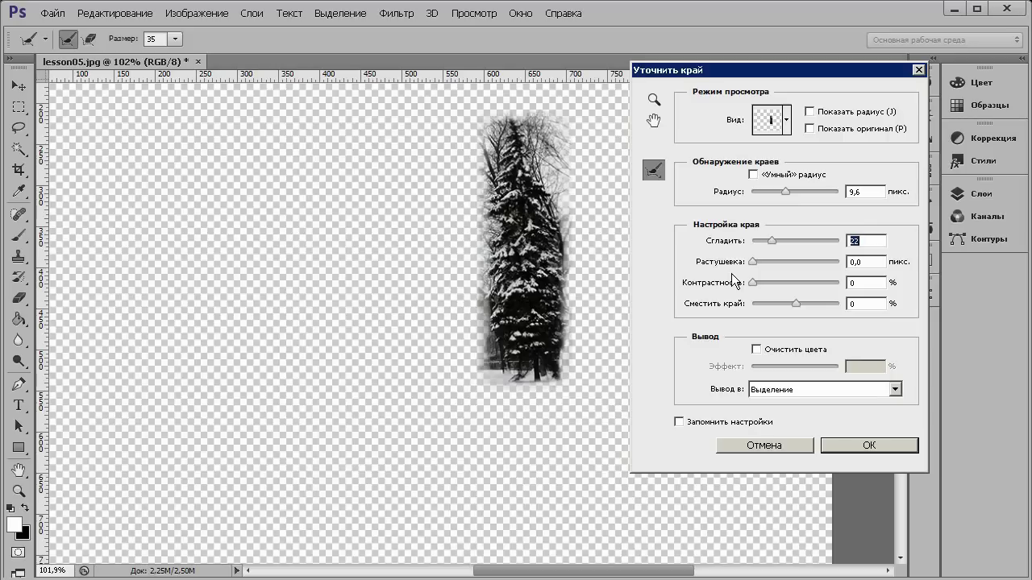
left_click_drag(752, 261, 778, 269)
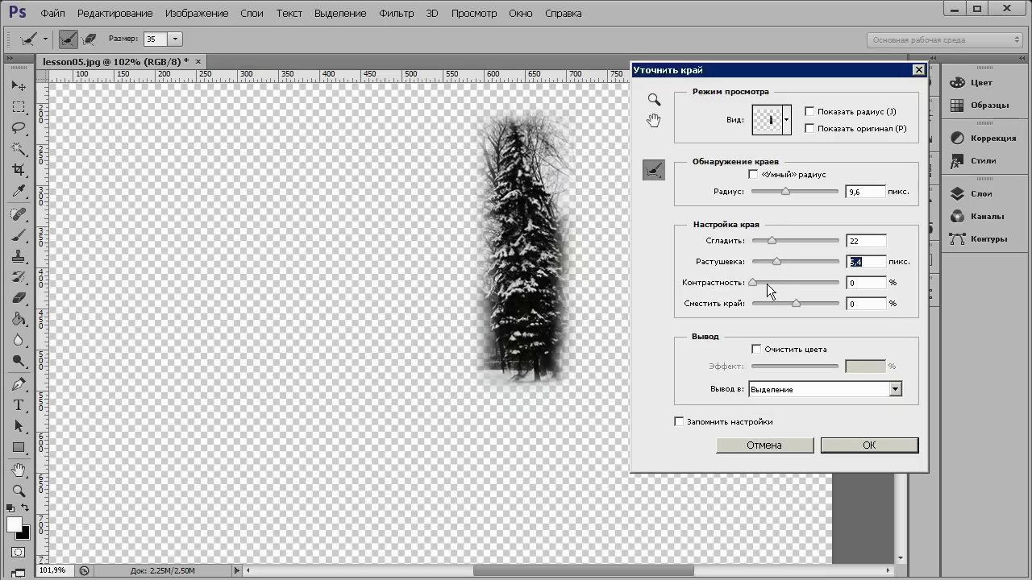
left_click_drag(753, 284, 779, 288)
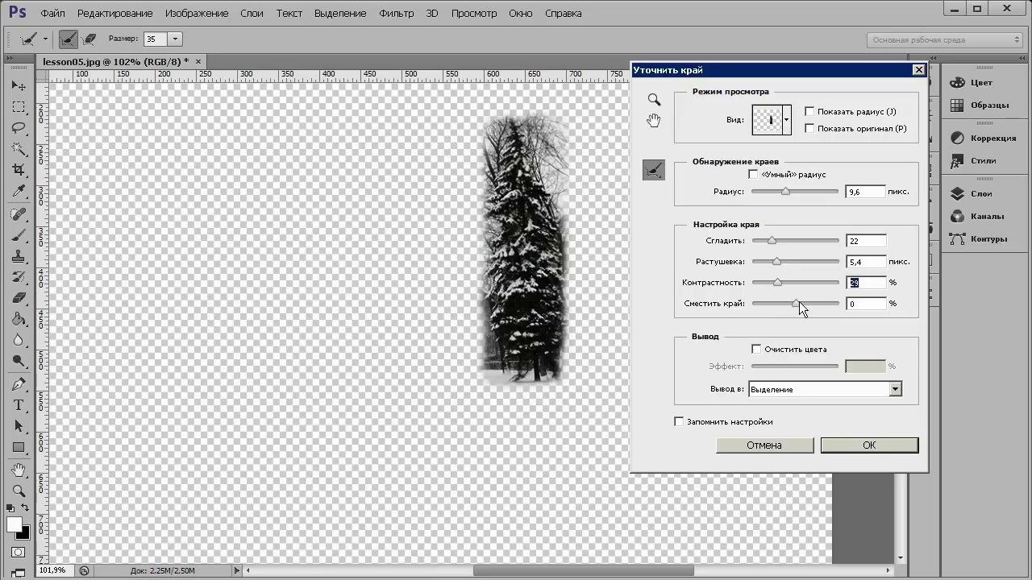
left_click_drag(796, 302, 781, 303)
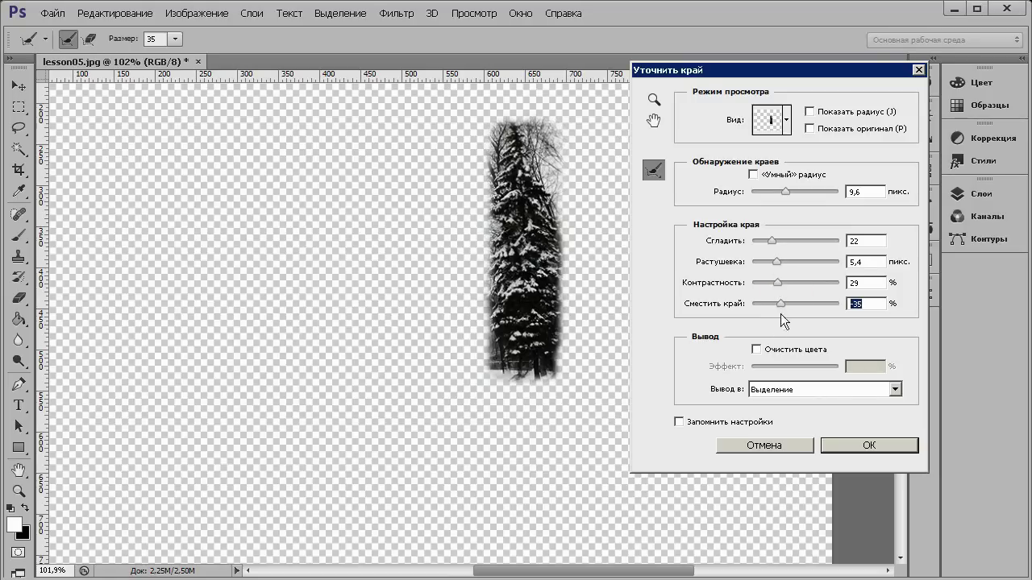
left_click_drag(770, 240, 785, 263)
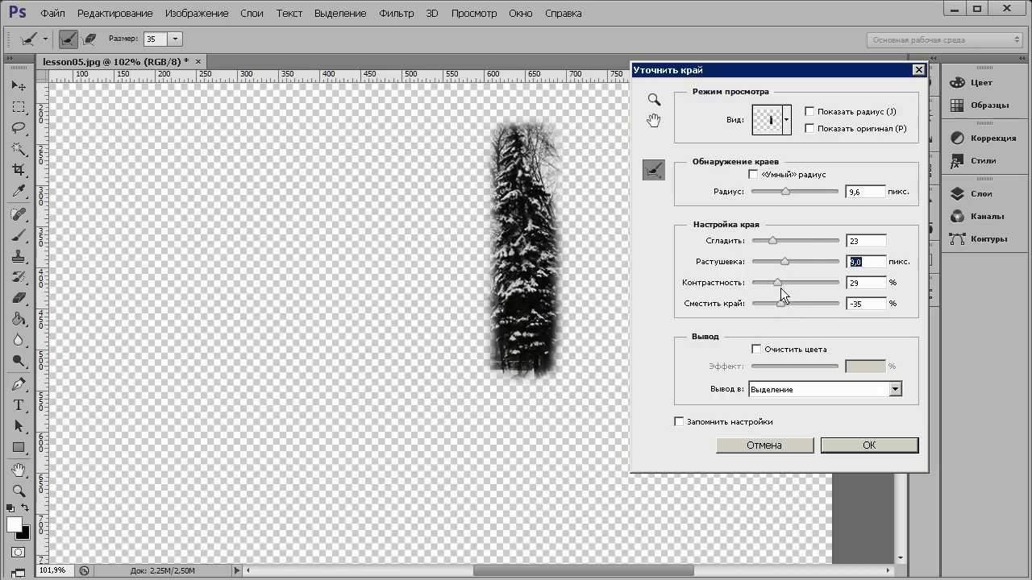
mouse_move(781, 304)
left_mouse_down()
mouse_move(770, 305)
mouse_move(780, 304)
left_mouse_up()
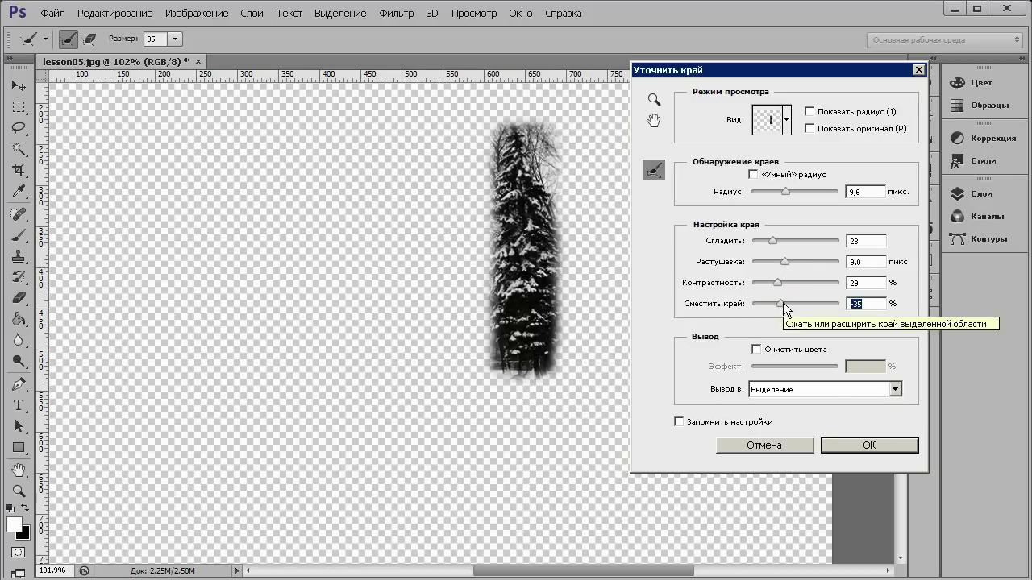
- Brush the tree's top, sides and lower corners with the Refine Radius Tool, then ease feathering slightly
left_click(658, 169)
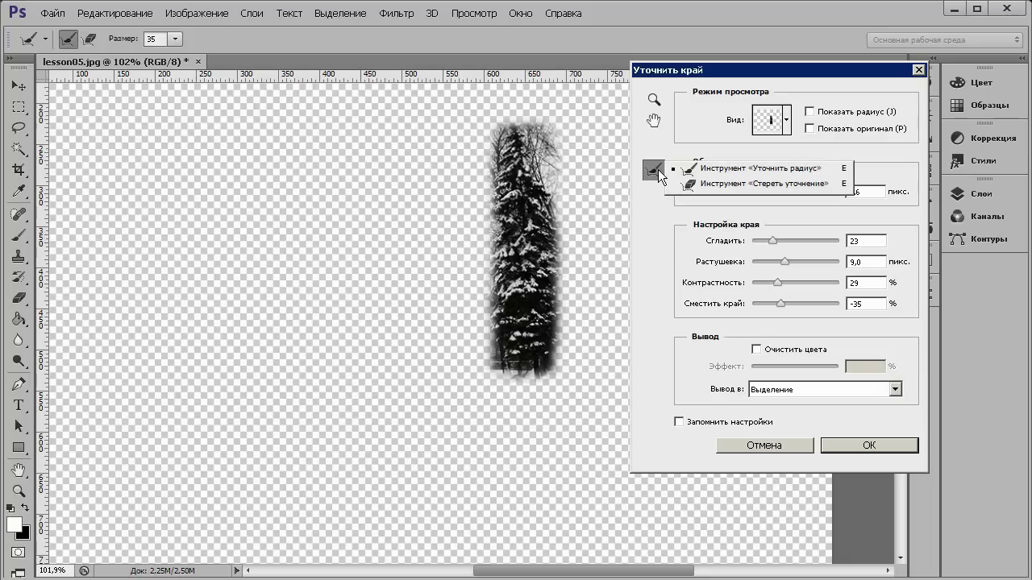
left_click(741, 169)
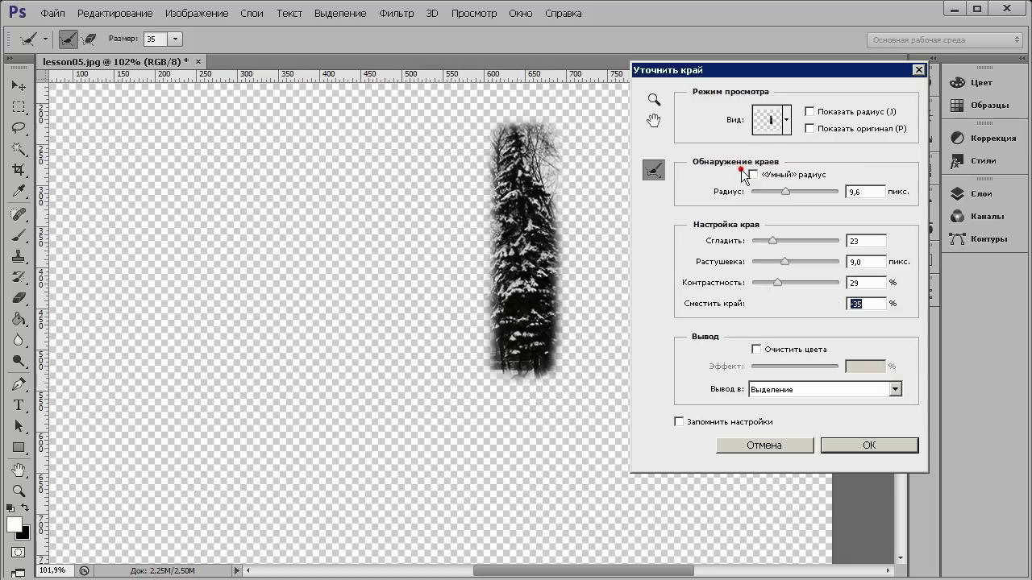
mouse_move(554, 117)
left_mouse_down()
mouse_move(579, 242)
mouse_move(534, 137)
mouse_move(542, 119)
mouse_move(569, 196)
left_mouse_up()
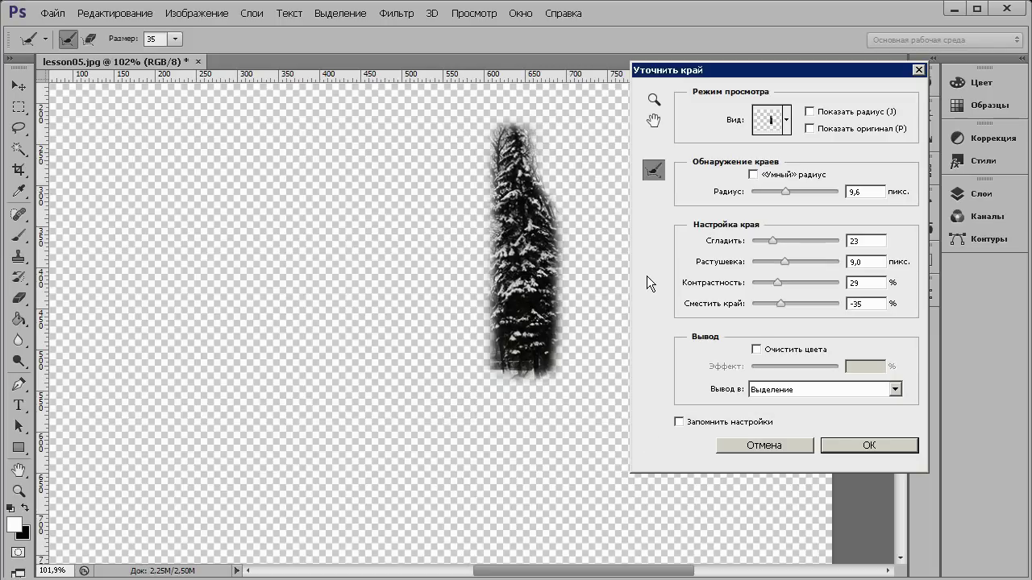
left_click_drag(494, 125, 486, 242)
mouse_move(489, 343)
left_mouse_down()
mouse_move(478, 339)
mouse_move(490, 379)
left_mouse_up()
left_click_drag(563, 369, 559, 358)
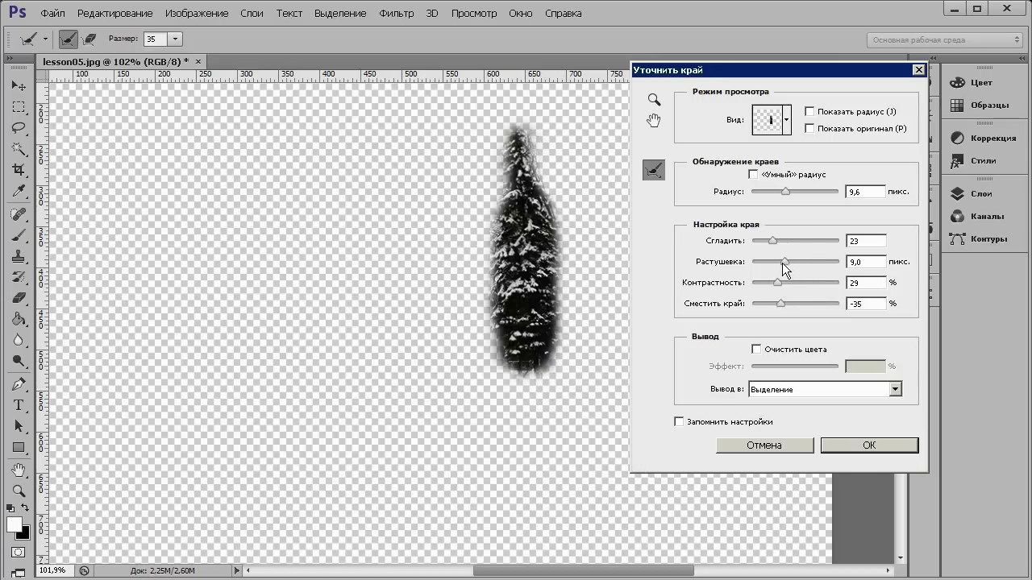
left_click_drag(782, 262, 770, 263)
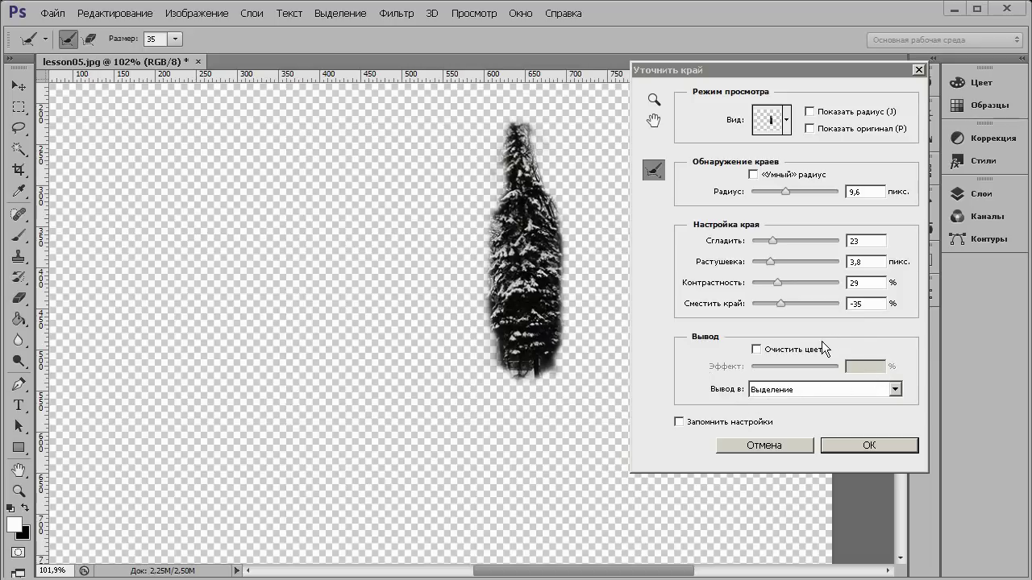
- Set the Refine Edge output to New Layer after trying Layer Mask
left_click(896, 389)
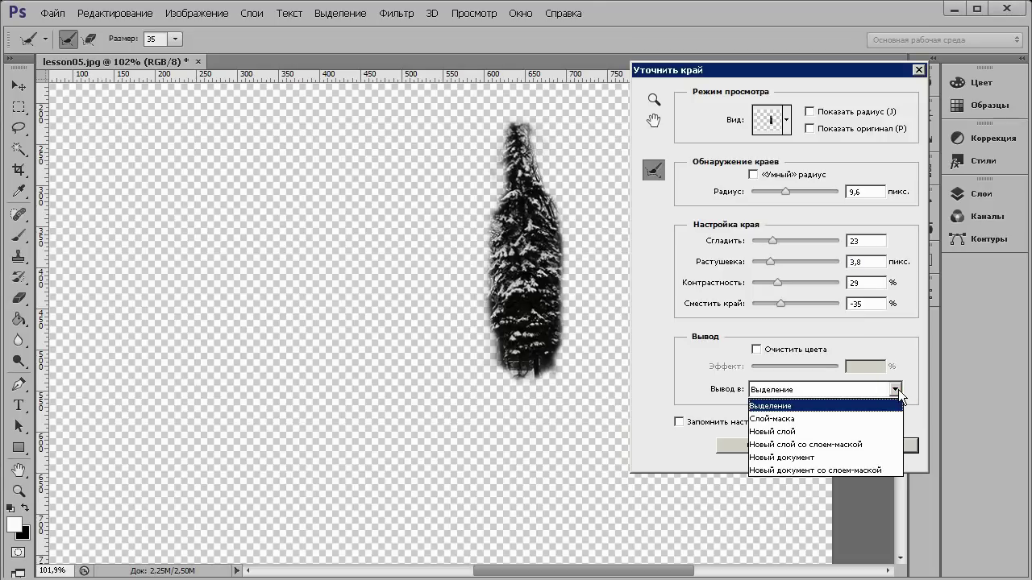
left_click(805, 420)
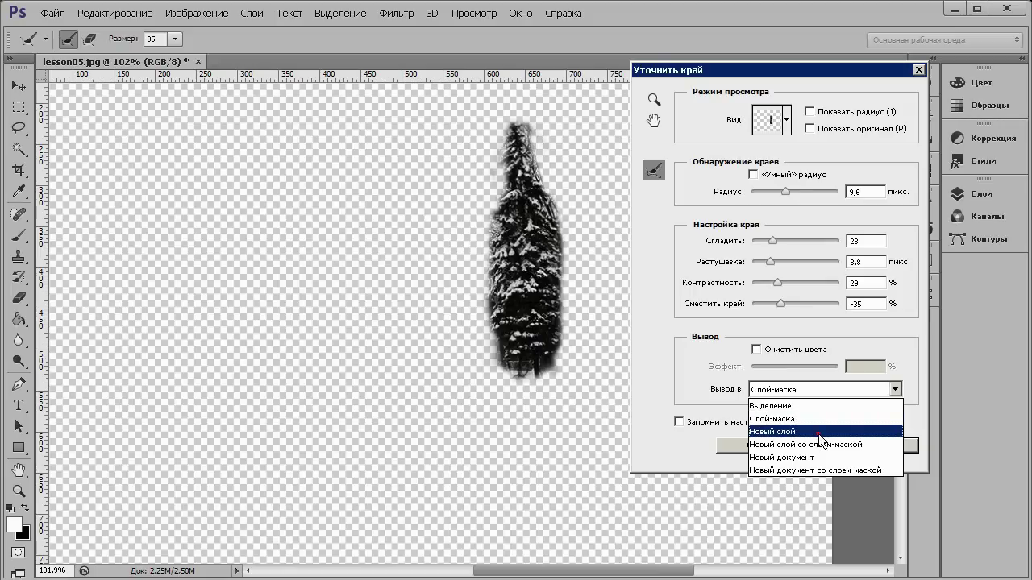
left_click(819, 432)
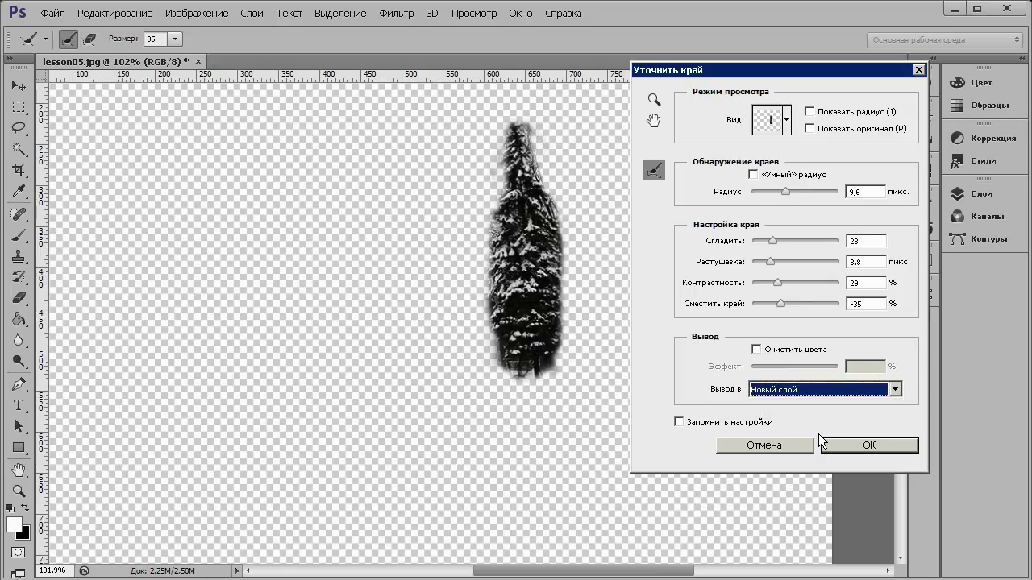
left_click(822, 390)
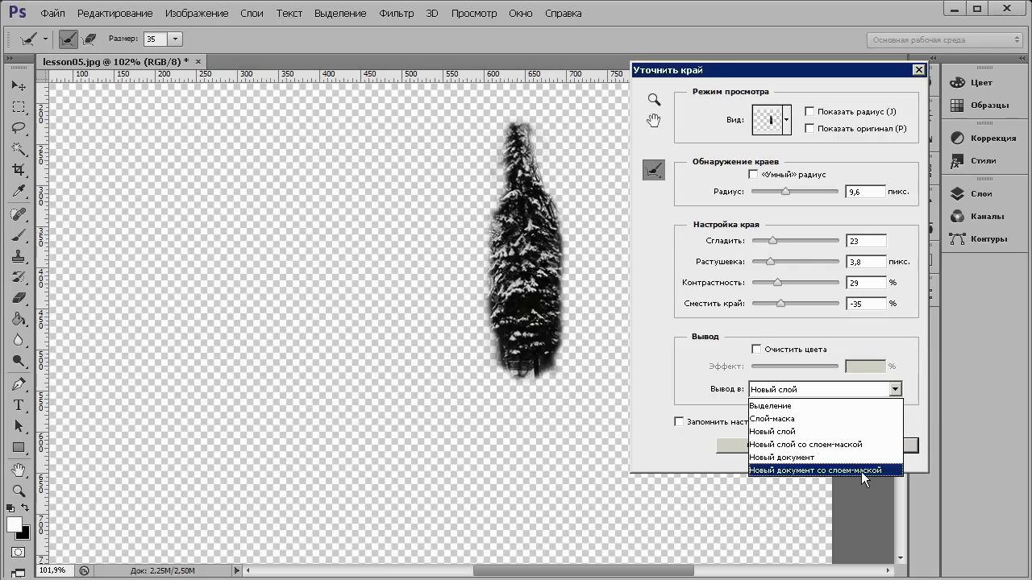
left_click(839, 435)
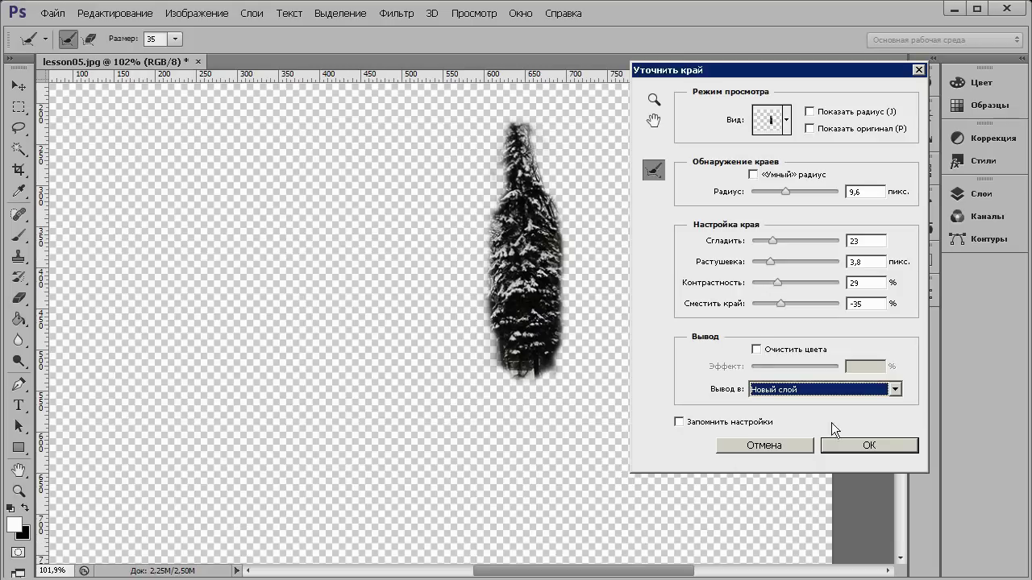
- Try Decontaminate Colors at 37%, then turn it back off for the tree
left_click(757, 349)
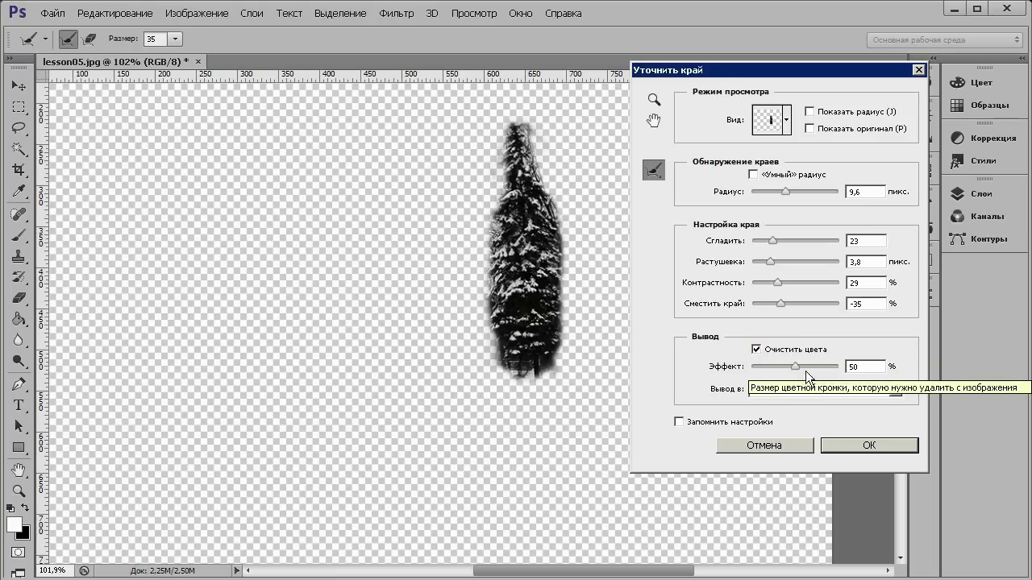
mouse_move(795, 367)
left_mouse_down()
mouse_move(786, 369)
mouse_move(798, 377)
left_mouse_up()
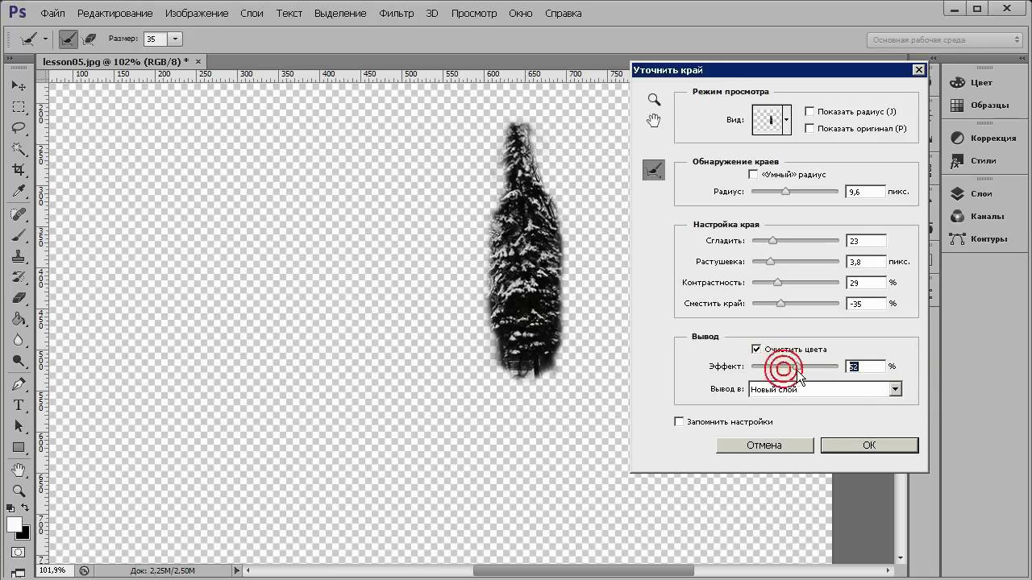
left_click(758, 349)
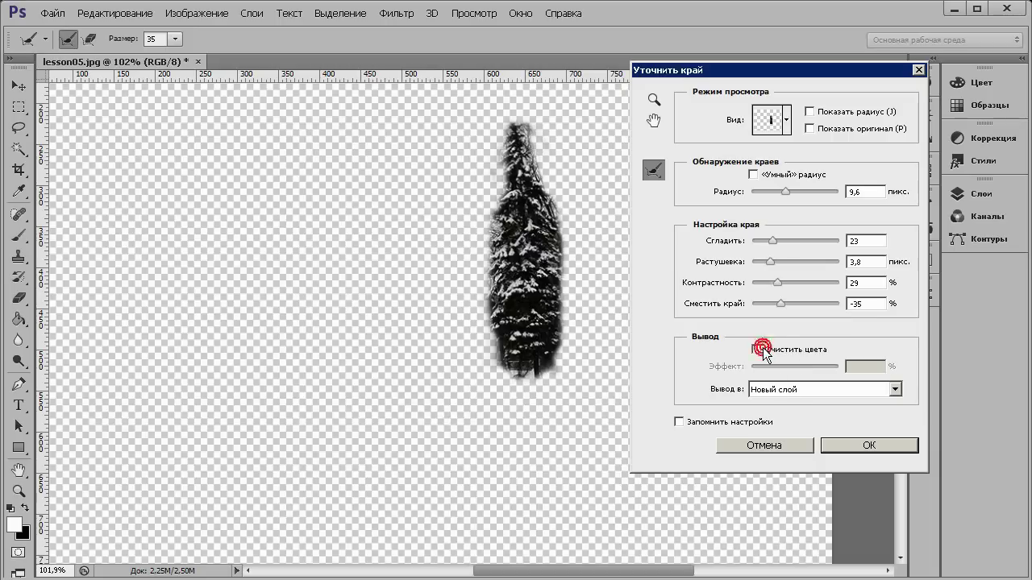
- Output the refined fir tree to a new layer and make the Фон background visible again
left_click(858, 445)
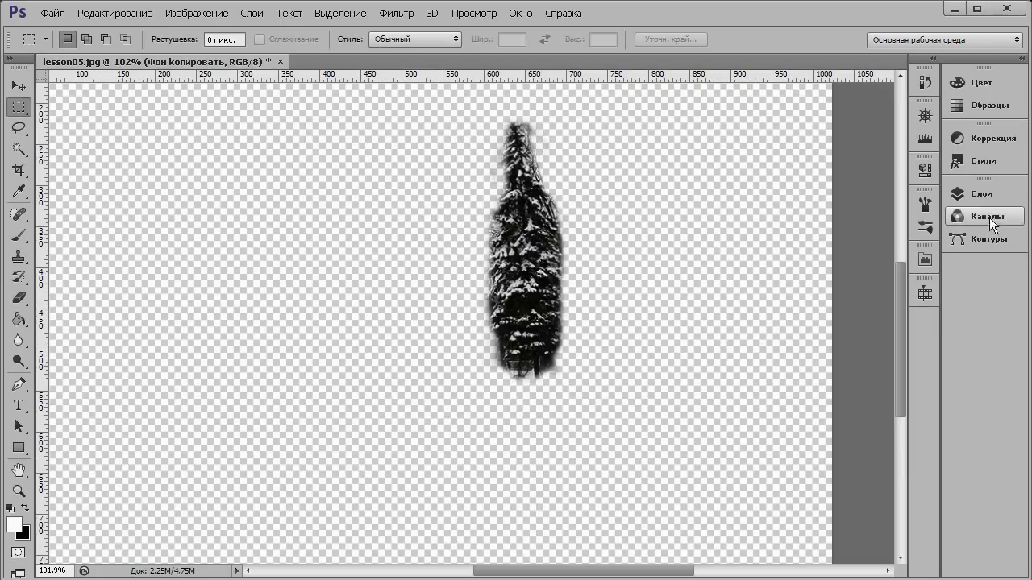
left_click(980, 193)
left_click(680, 296)
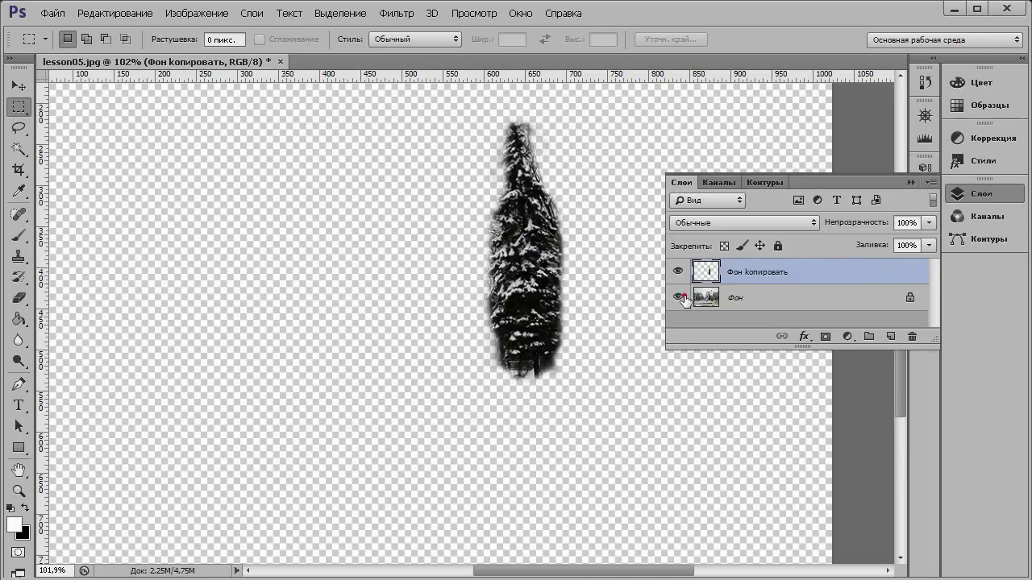
left_click(910, 183)
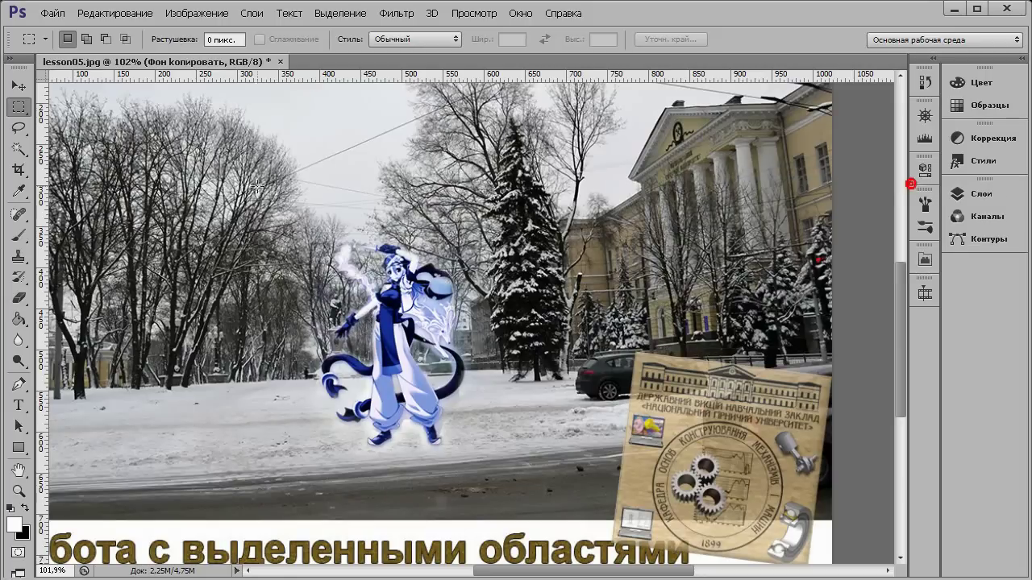
- Move the fir-tree layer to the street's left side, then make Фон the active layer
left_click(17, 85)
left_click_drag(535, 271, 175, 278)
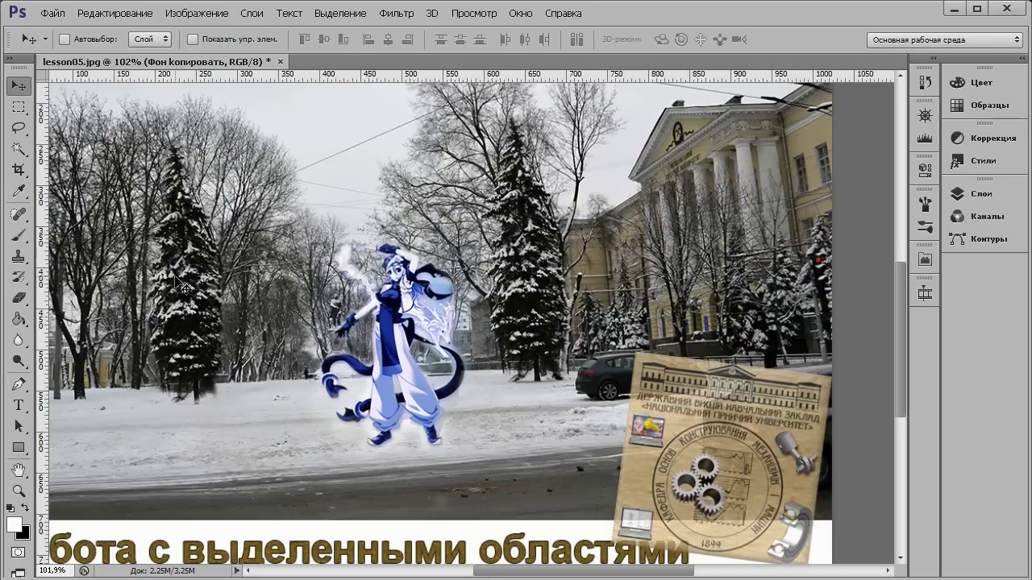
left_click_drag(175, 280, 175, 280)
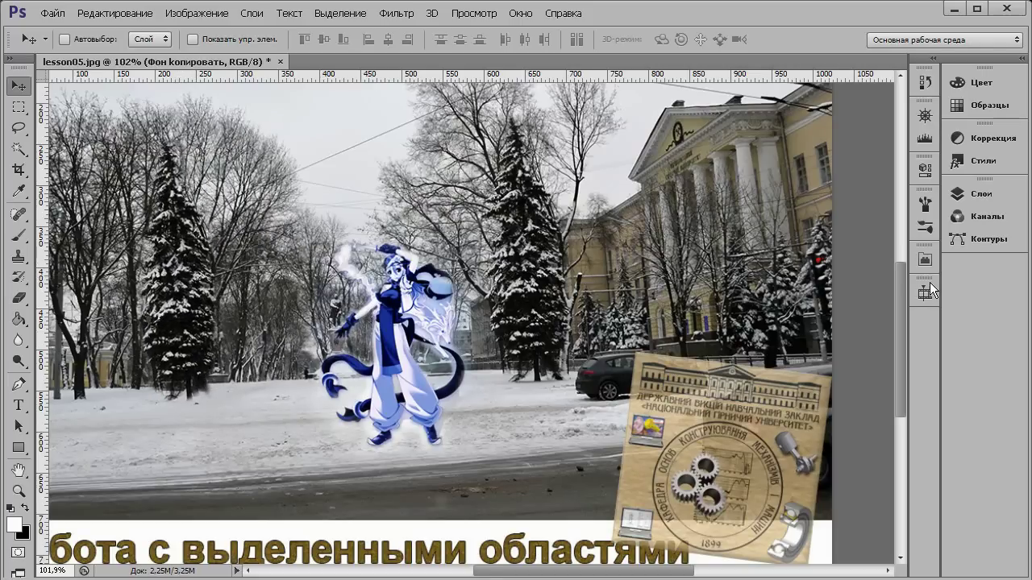
left_click(927, 291)
left_click(824, 303)
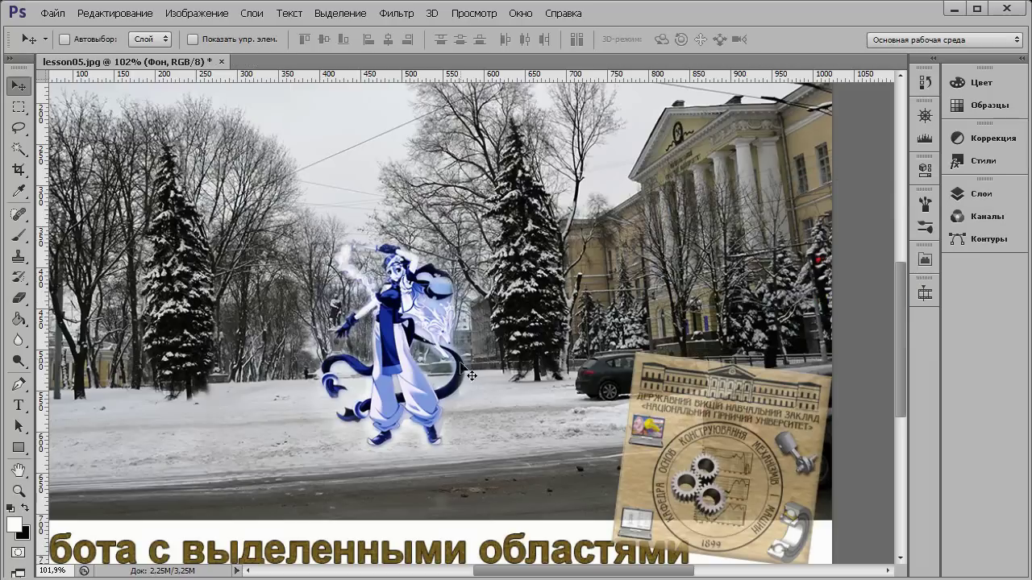
- Zoom in and start an Add-to-Selection rectangular marquee over the character's head
left_click(20, 110)
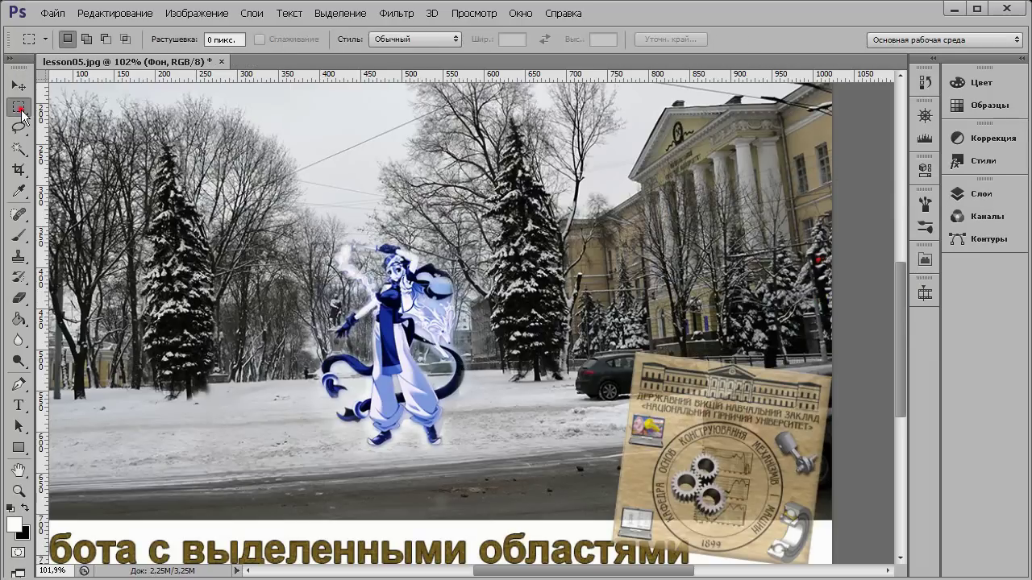
scroll(390, 291, "up", 1)
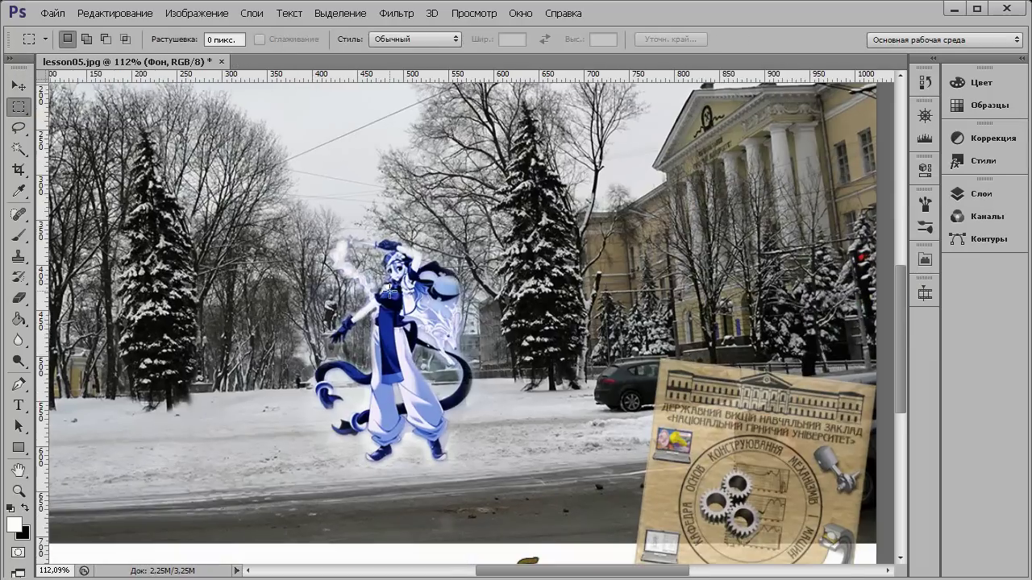
scroll(390, 291, "up", 2)
scroll(390, 291, "up", 1)
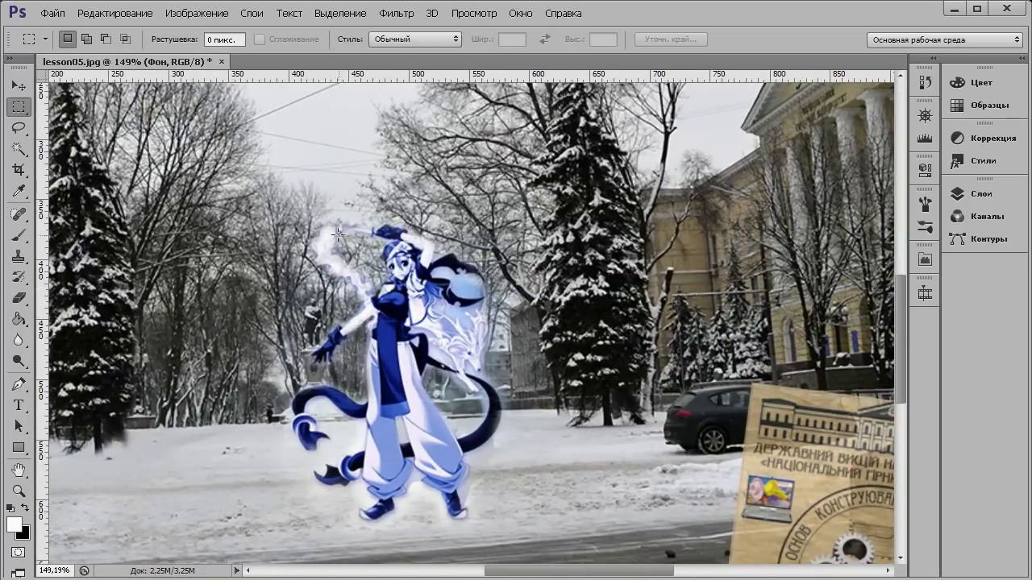
left_click(86, 39)
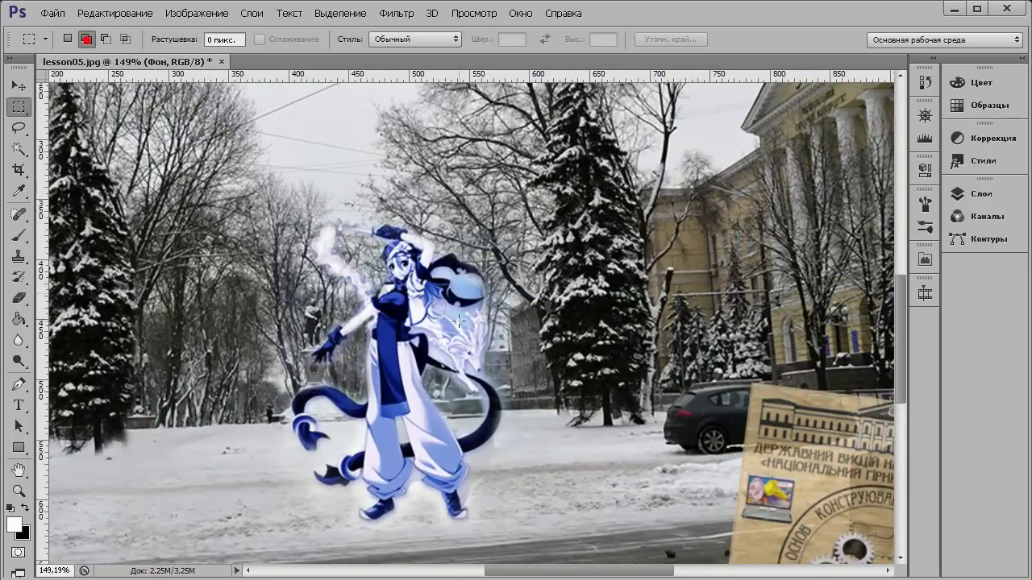
left_click_drag(347, 225, 438, 347)
mouse_move(427, 259)
left_mouse_down()
mouse_move(492, 383)
mouse_move(466, 268)
mouse_move(455, 266)
left_mouse_up()
- Add rectangles covering the character's body, legs, raised hand and tail
left_click_drag(435, 363, 499, 454)
left_click_drag(419, 432, 472, 523)
left_click_drag(361, 438, 405, 520)
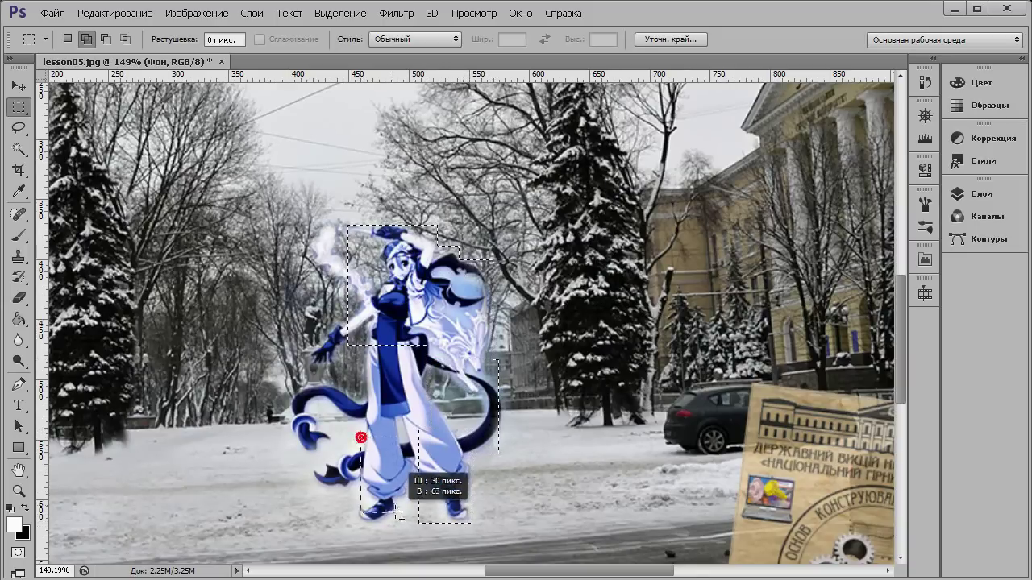
left_click_drag(360, 439, 320, 487)
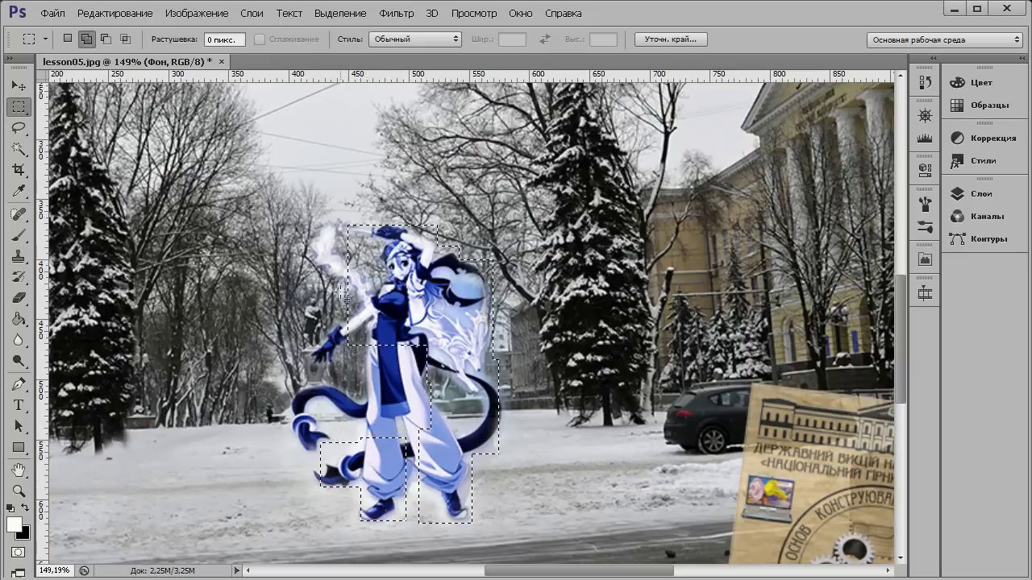
left_click_drag(369, 330, 315, 367)
left_click_drag(349, 401, 394, 428)
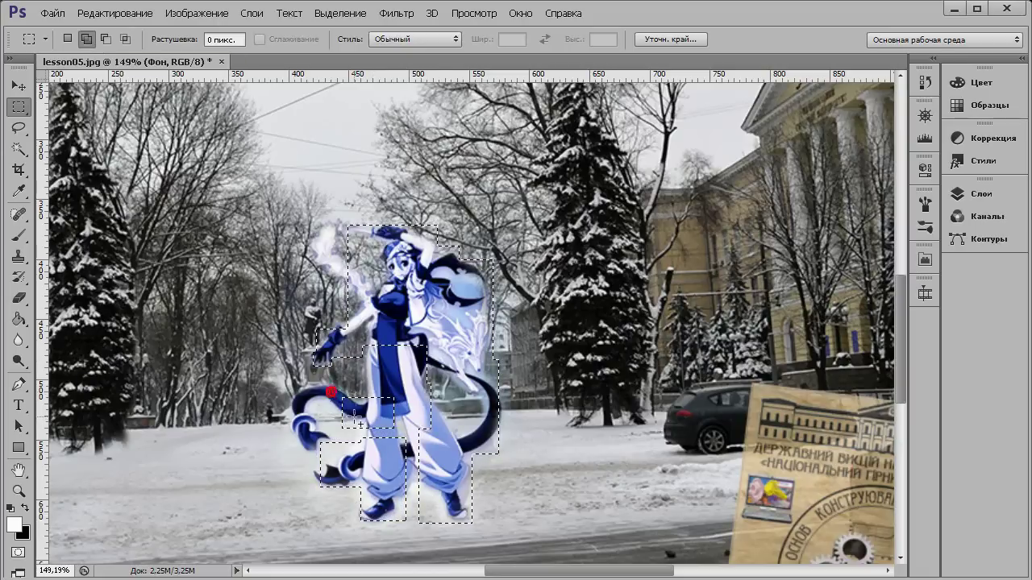
mouse_move(345, 408)
left_mouse_down()
mouse_move(311, 389)
mouse_move(294, 414)
left_mouse_up()
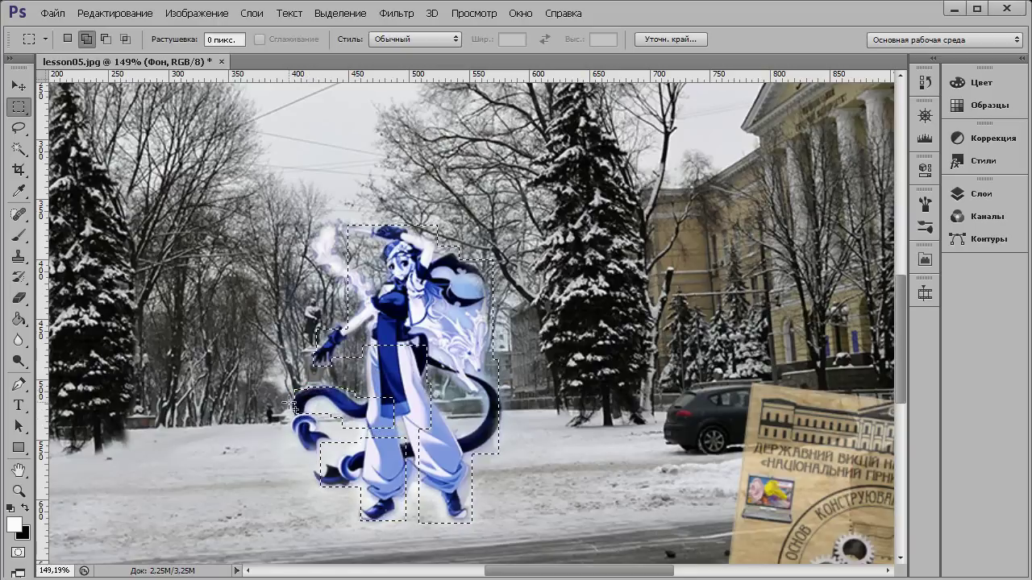
left_click_drag(295, 427, 320, 454)
- Test-move the character selection, undo it, and add one more rectangle to the selection
left_click(24, 90)
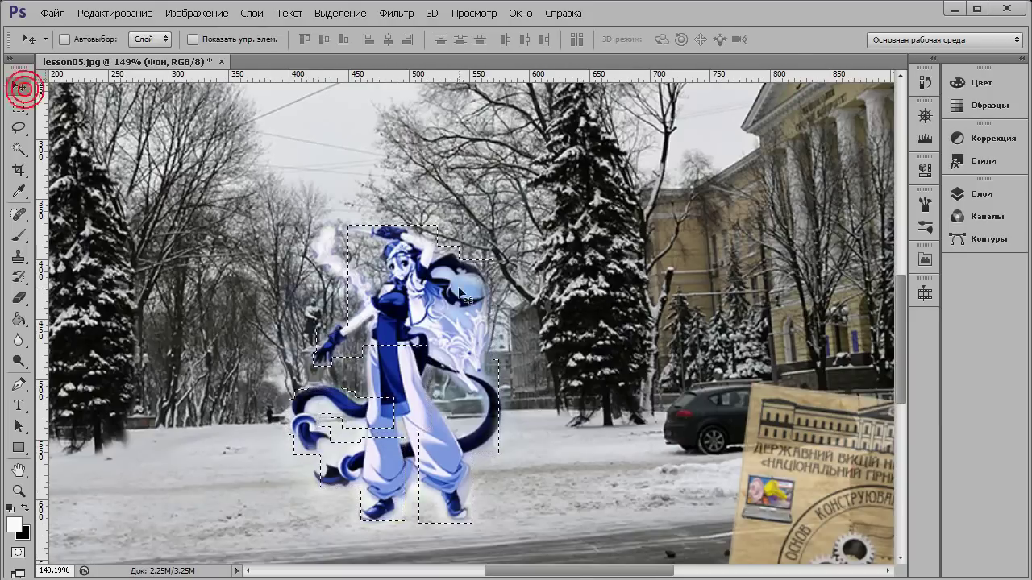
left_click_drag(407, 290, 673, 206)
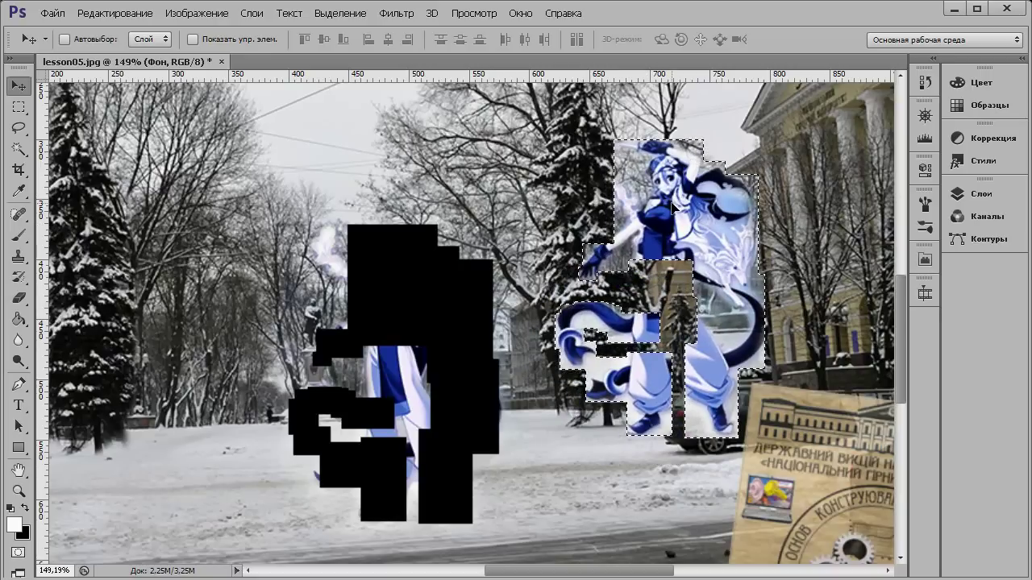
key("ctrl+z")
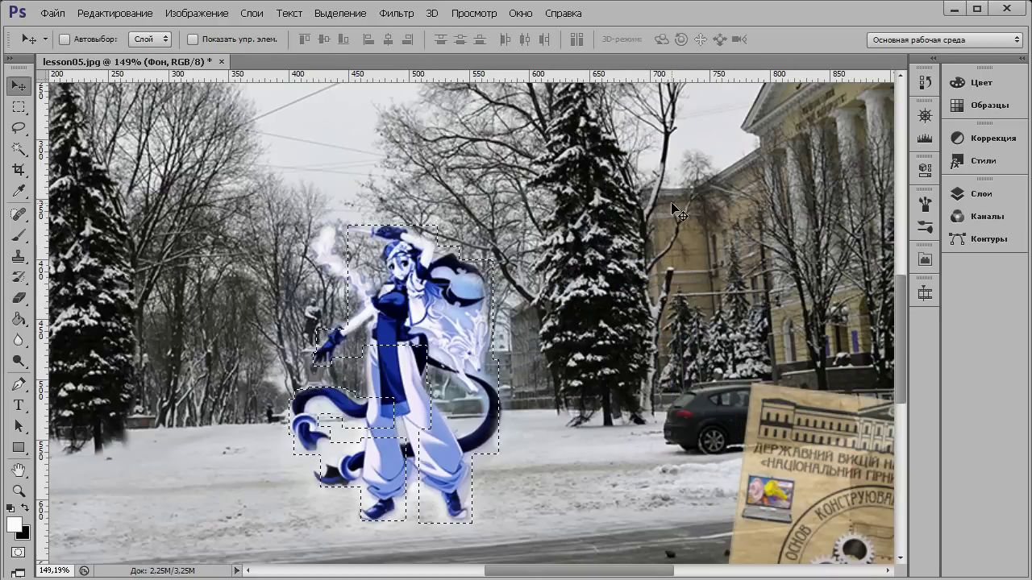
left_click(19, 108)
left_click(19, 110)
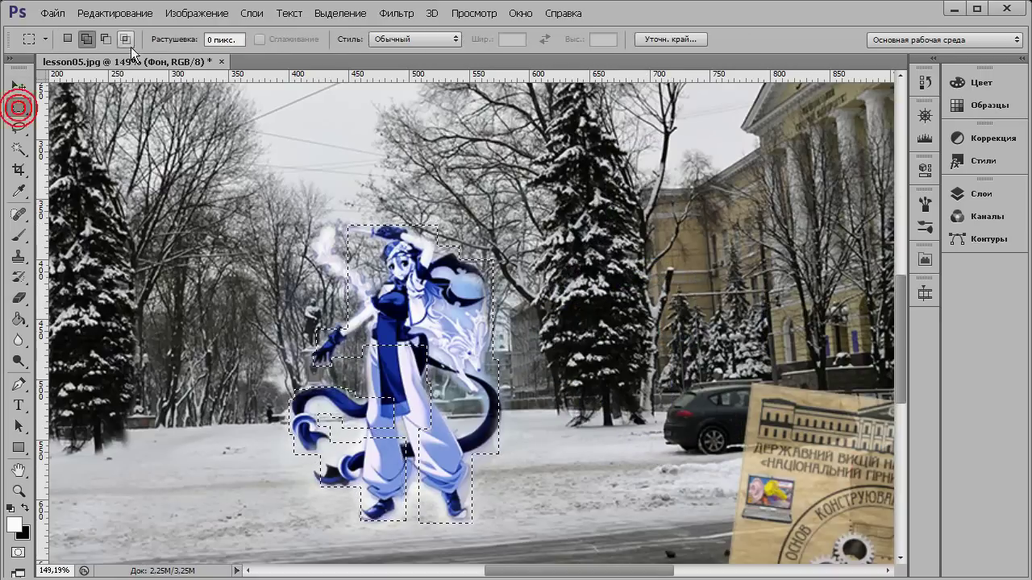
mouse_move(364, 341)
left_mouse_down()
mouse_move(420, 426)
mouse_move(472, 439)
left_mouse_up()
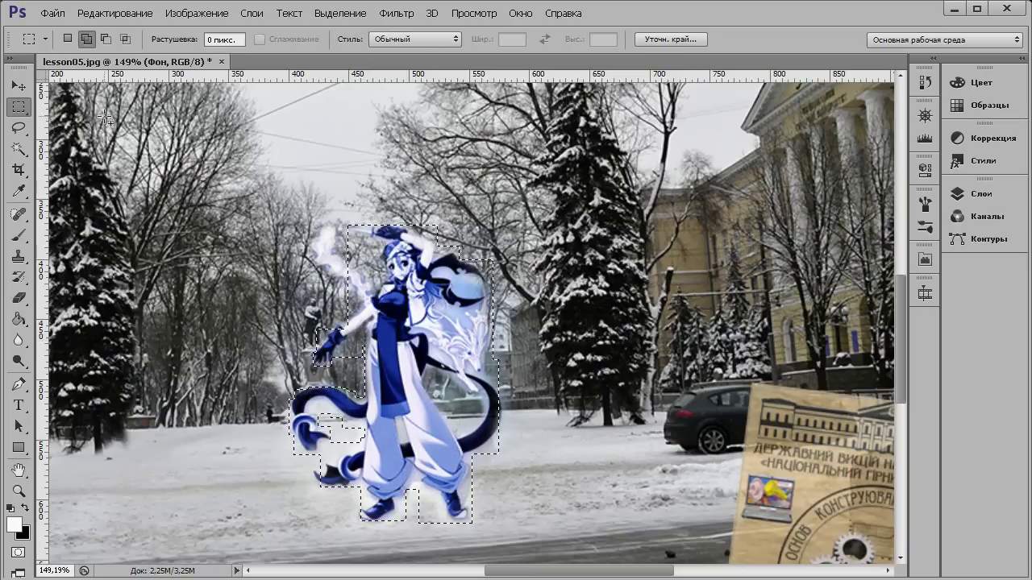
- Test-move the character again, undo, and bring up Refine Edge for the selection
left_click(18, 86)
left_click_drag(416, 305, 645, 273)
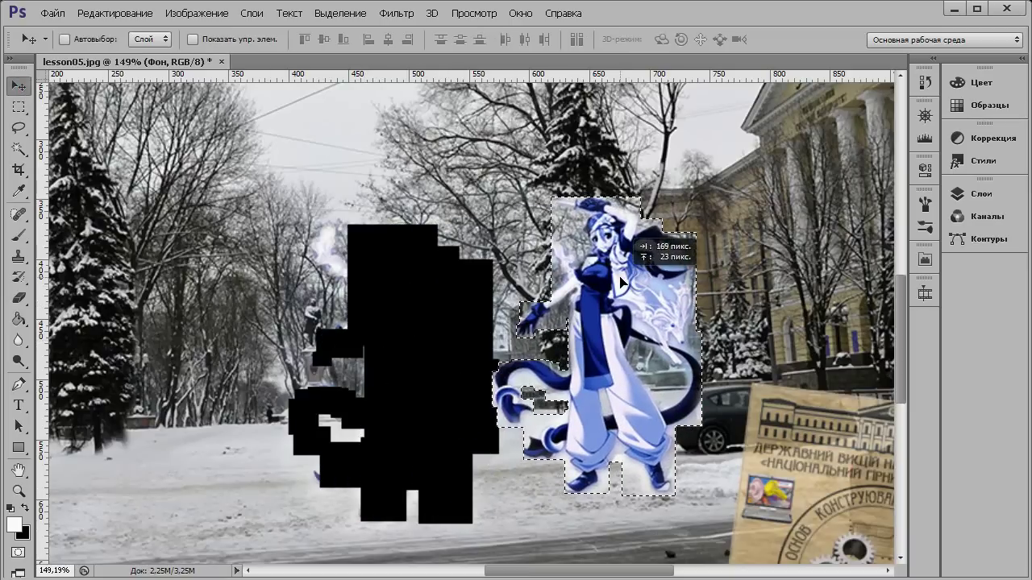
key("ctrl+z")
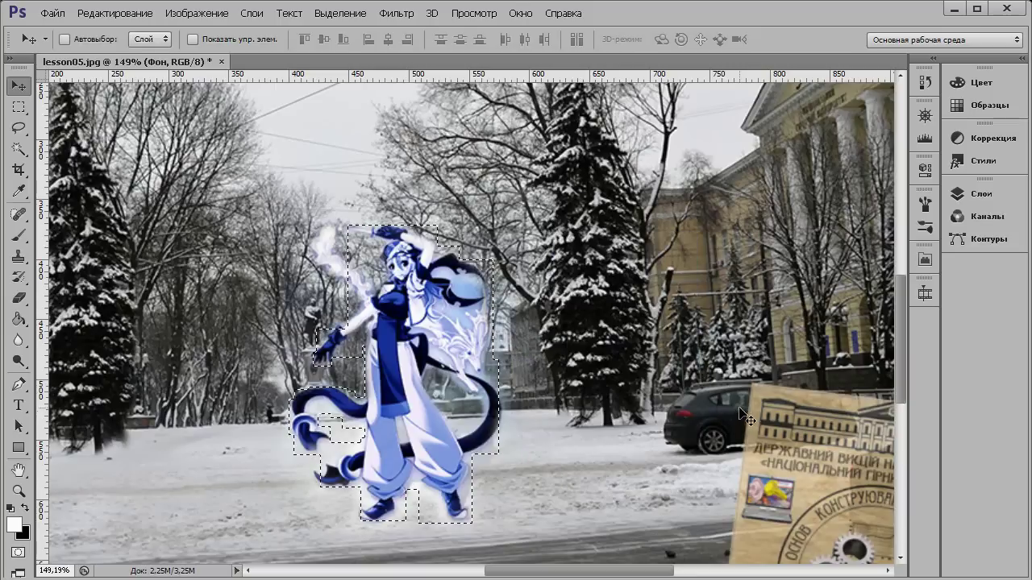
left_click(20, 107)
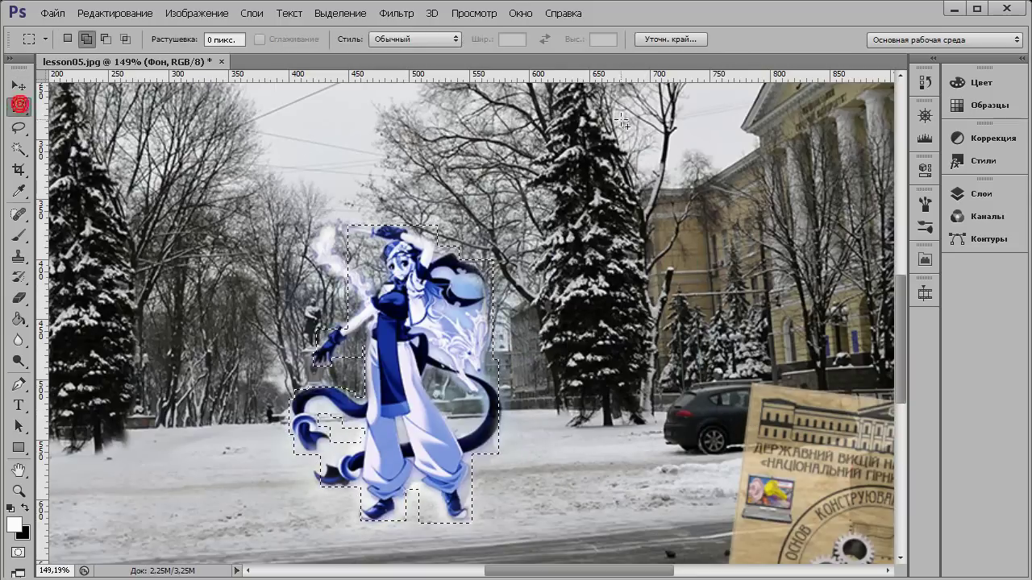
left_click(665, 41)
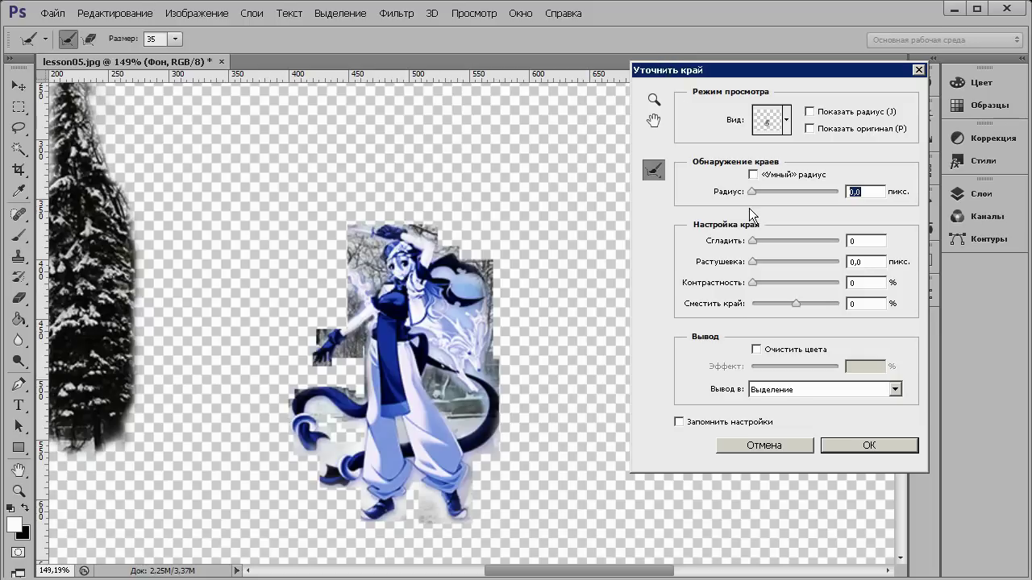
- Set 2,1 px feather and -18% shift edge, then erase refinement along the outer edge and skirt
mouse_move(754, 264)
left_mouse_down()
mouse_move(757, 285)
mouse_move(790, 304)
left_mouse_up()
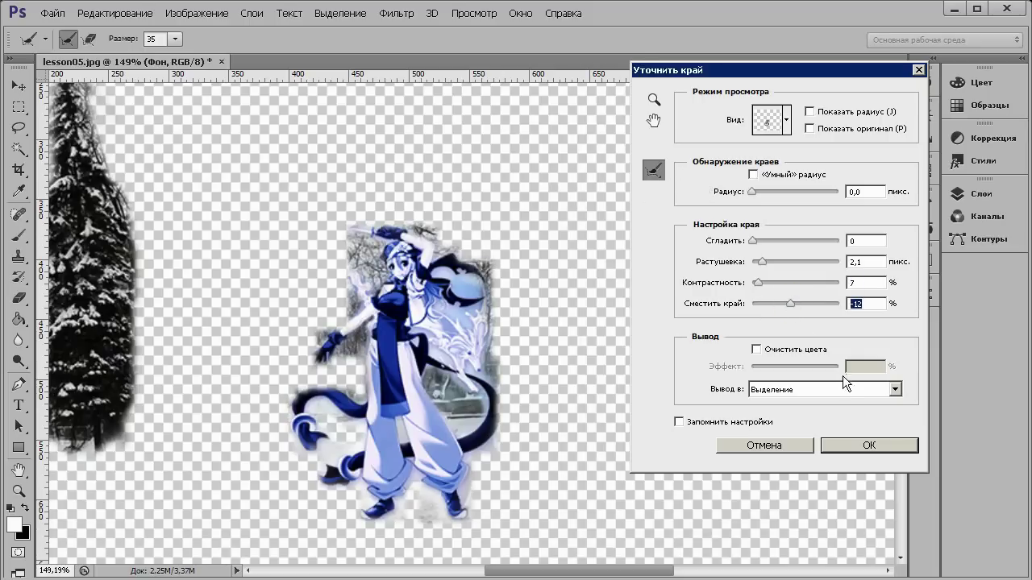
left_click_drag(787, 303, 787, 304)
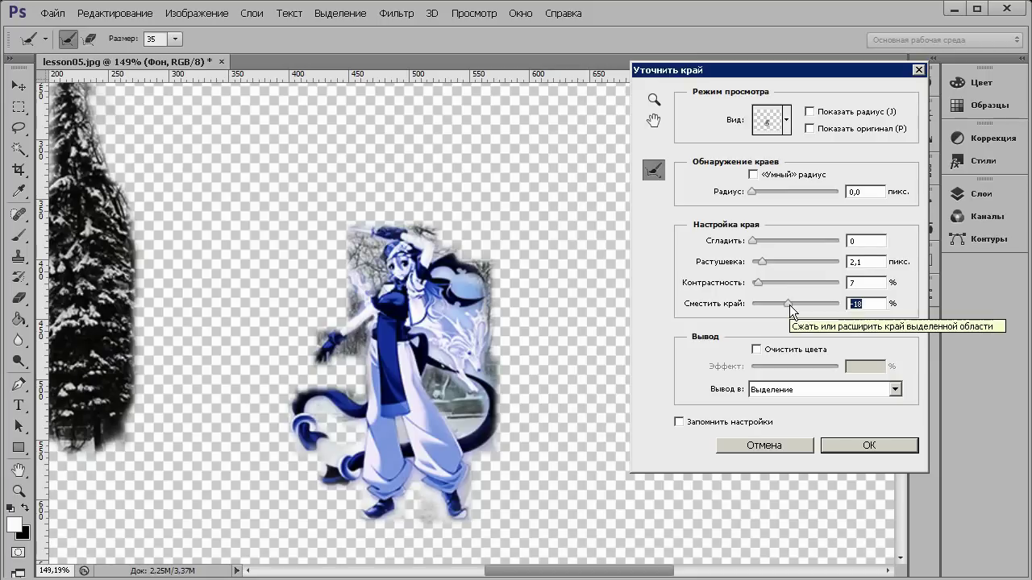
left_click(649, 169)
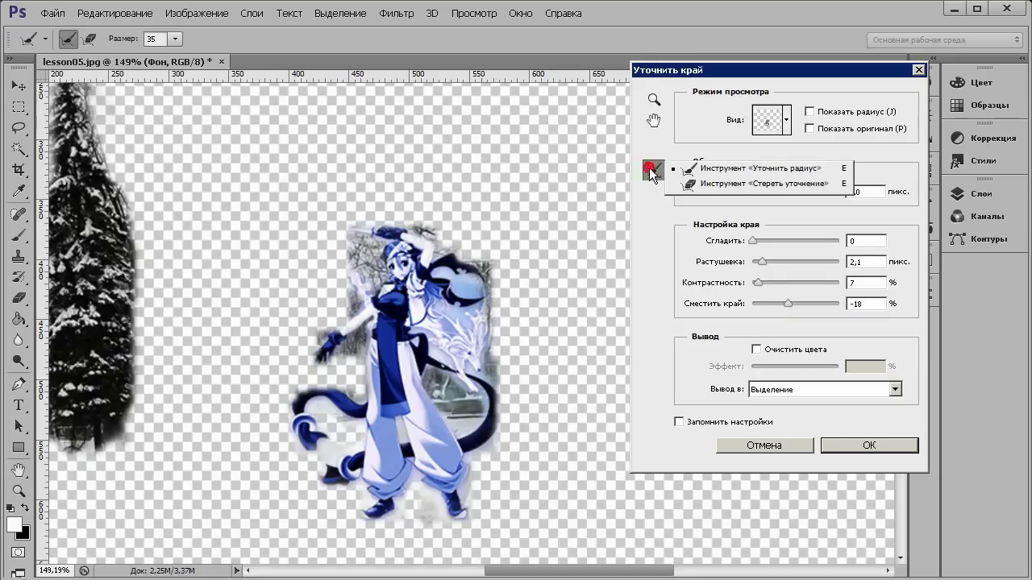
left_click(759, 178)
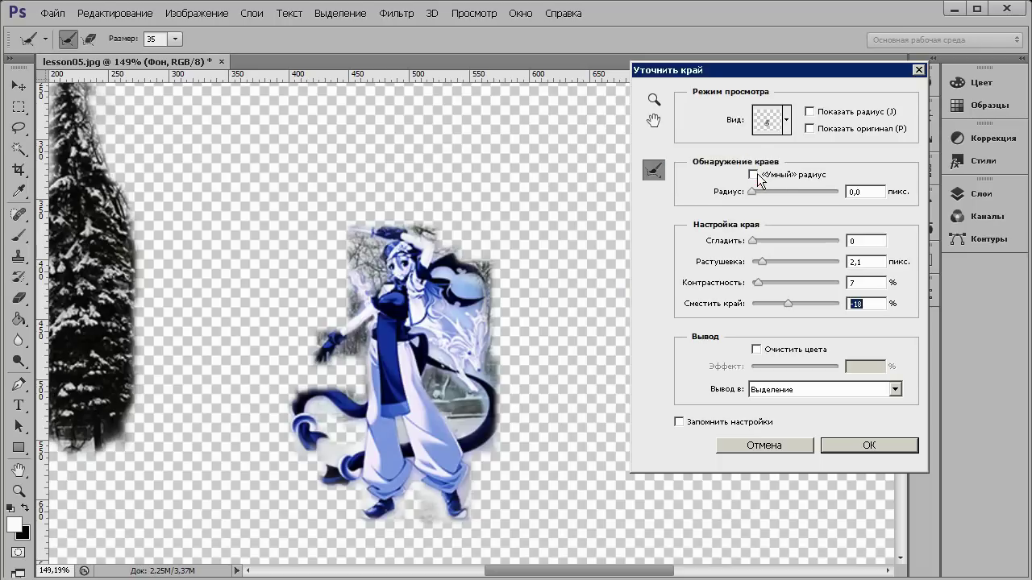
left_click_drag(495, 272, 484, 253)
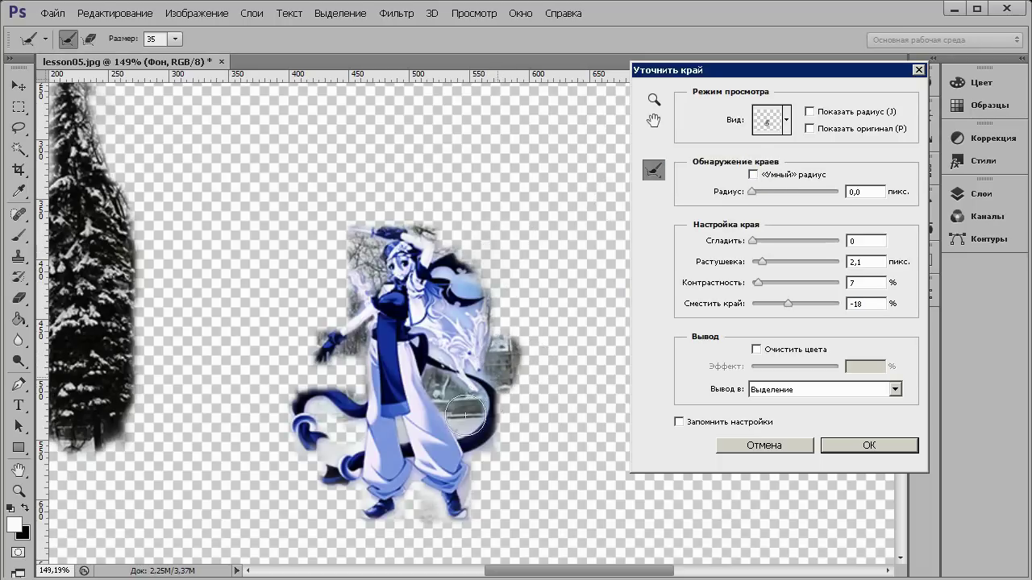
left_click_drag(439, 391, 464, 415)
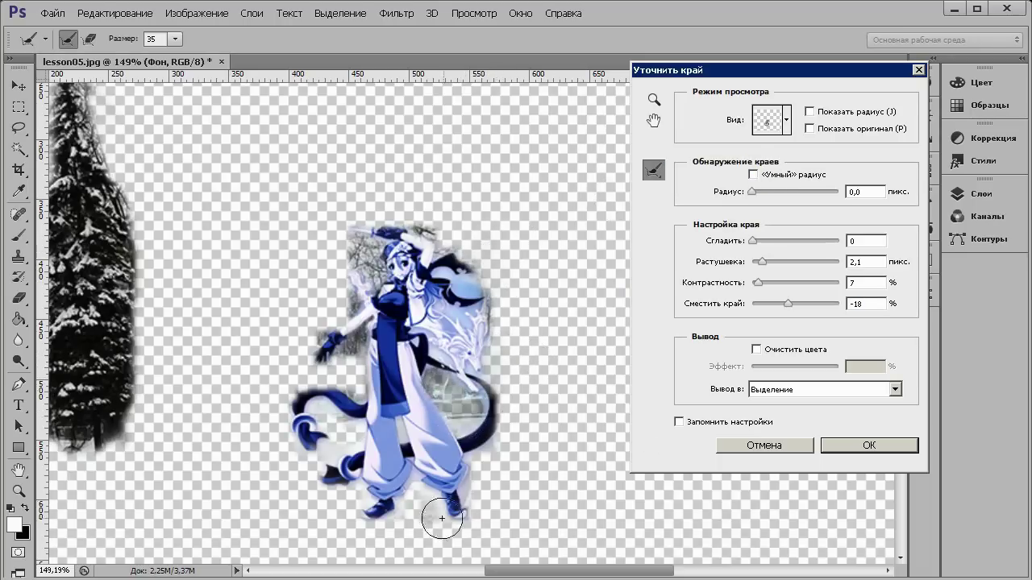
- Clean fringe around the hand, hair and tail with a size-15 brush, outputting to a new layer
key("bracketleft")
key("bracketleft")
left_click_drag(353, 346, 355, 343)
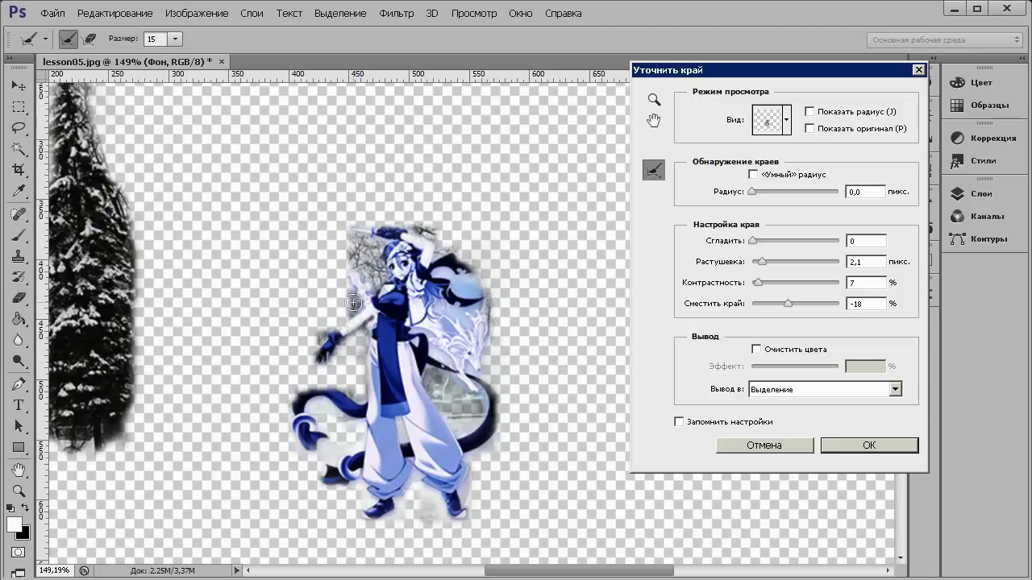
mouse_move(358, 257)
left_mouse_down()
mouse_move(398, 226)
mouse_move(455, 243)
left_mouse_up()
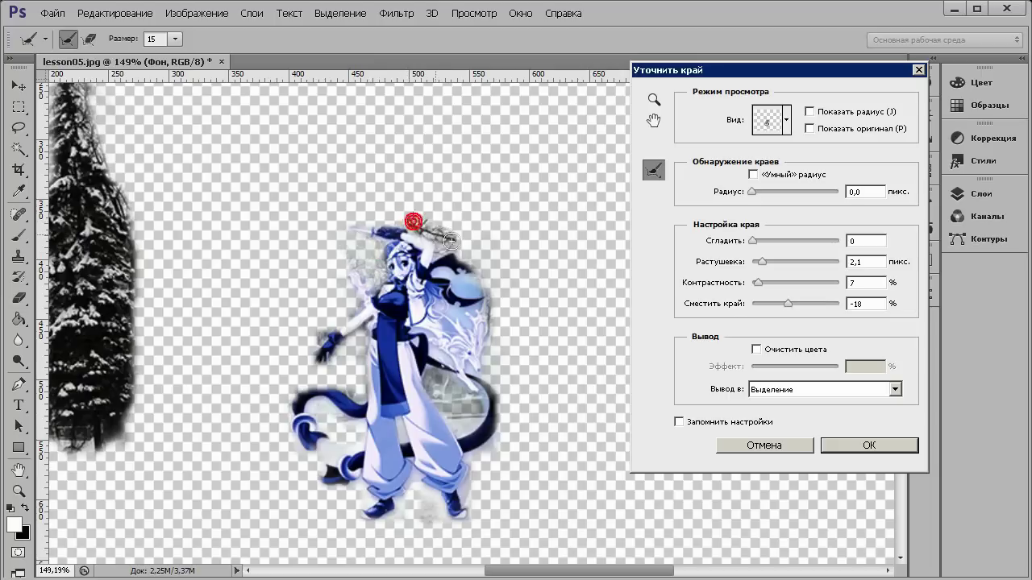
mouse_move(460, 412)
left_mouse_down()
mouse_move(480, 404)
mouse_move(488, 416)
mouse_move(478, 468)
left_mouse_up()
left_click_drag(342, 443, 288, 476)
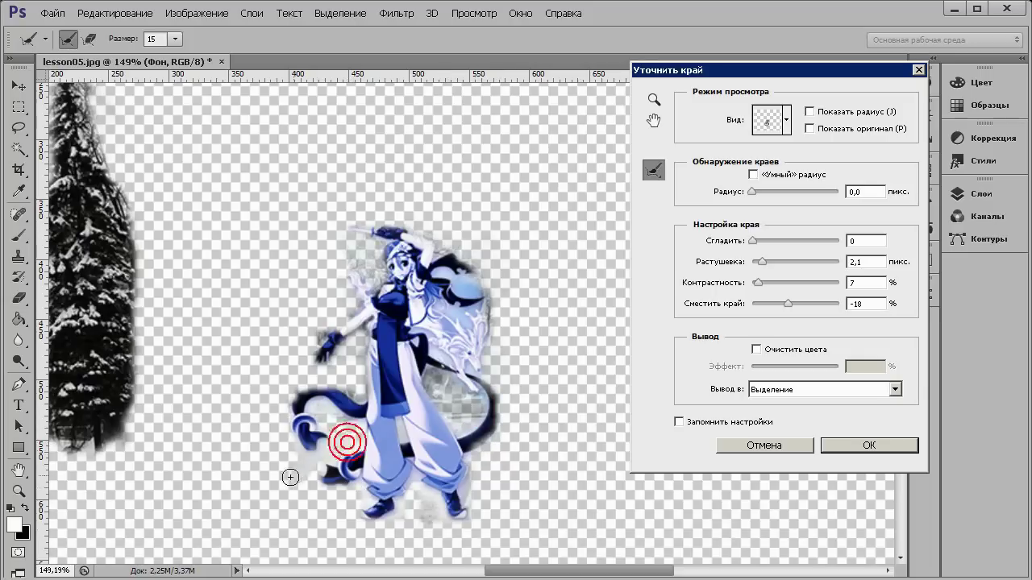
left_click(358, 493)
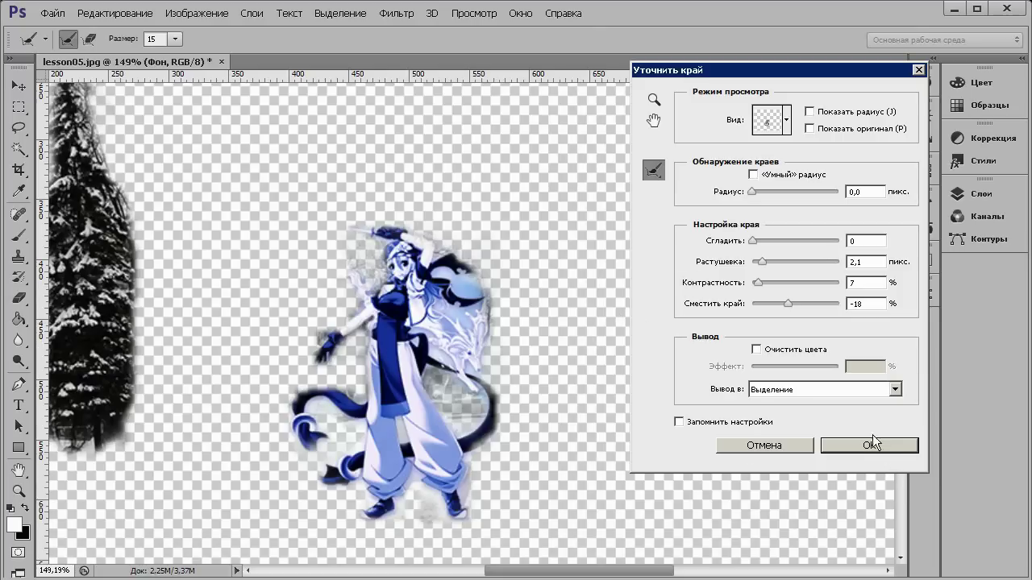
left_click(850, 386)
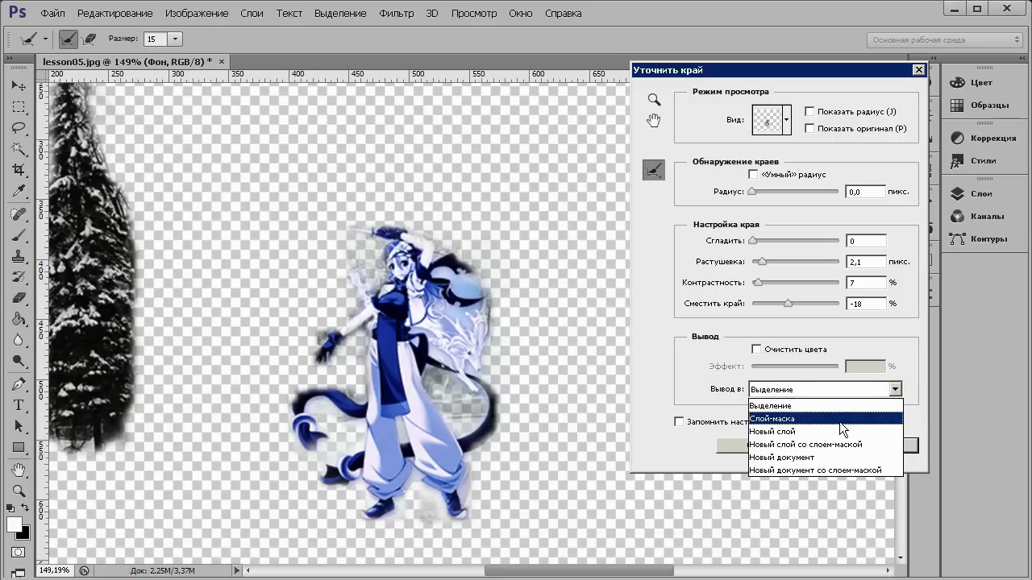
left_click(838, 430)
- Confirm the edge refinement and make the Фон background visible again
left_click(855, 449)
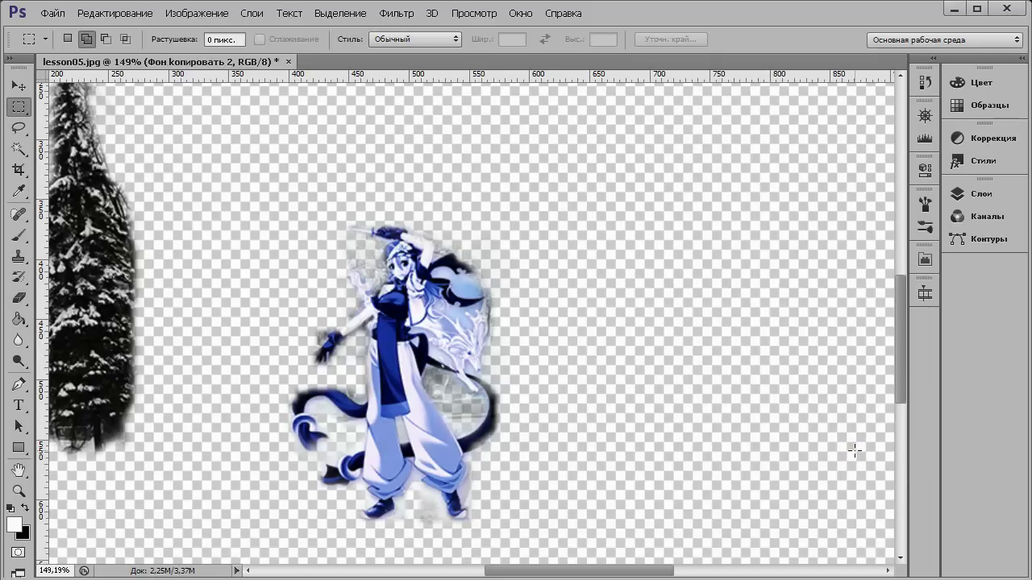
key("F7")
left_click(680, 324)
key("F7")
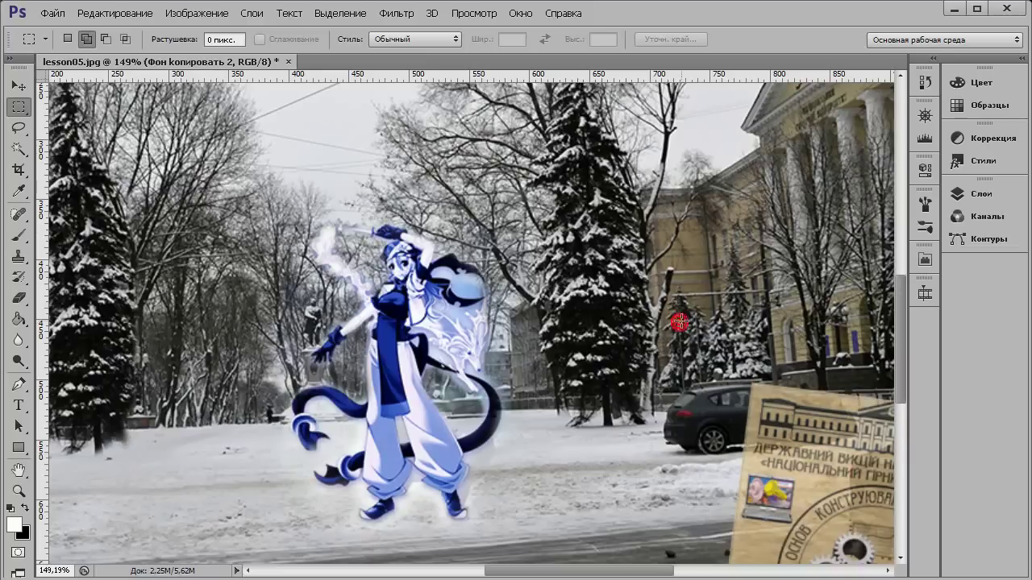
- Move the character copy beside the original, fit the view, then undo to remove the copy
left_click(11, 88)
left_click_drag(383, 352, 569, 319)
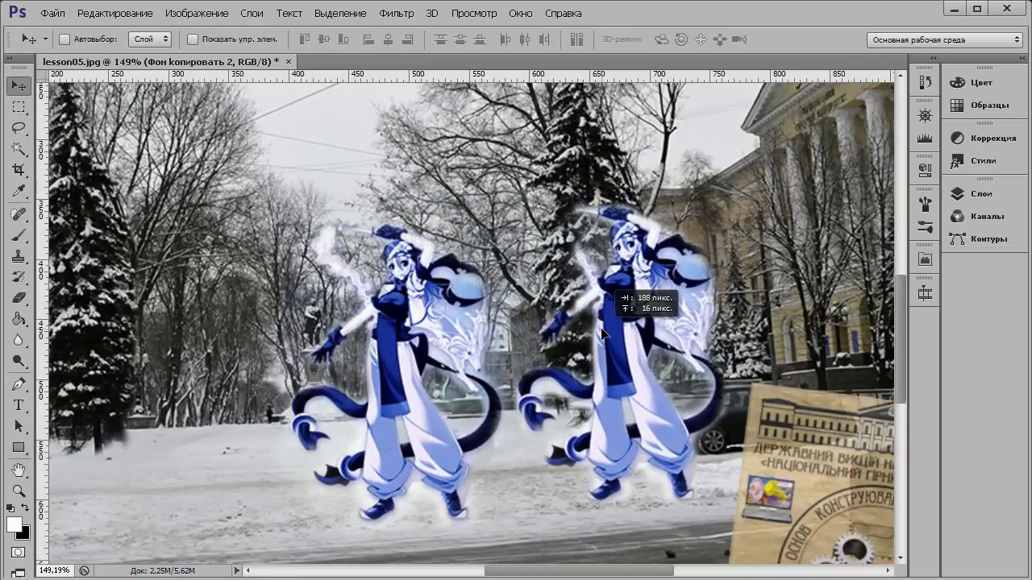
left_click_drag(568, 319, 616, 330)
scroll(702, 347, "down", 5)
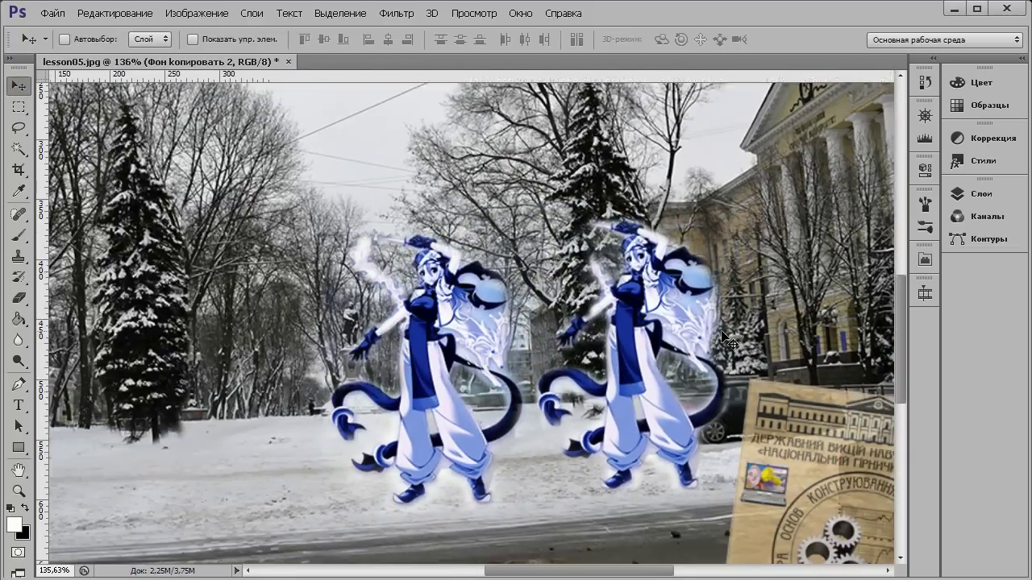
scroll(729, 343, "down", 1)
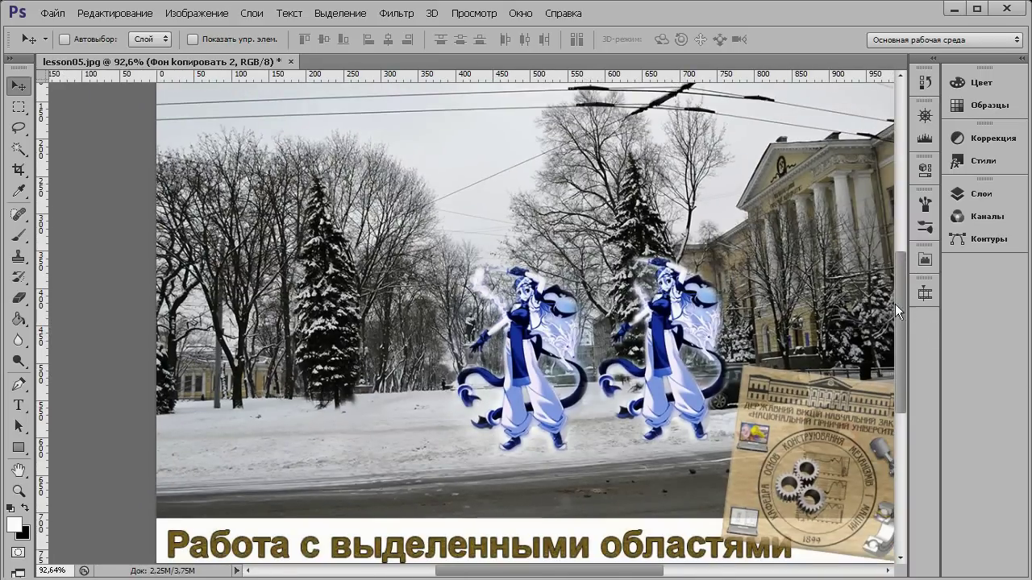
scroll(890, 304, "down", 1)
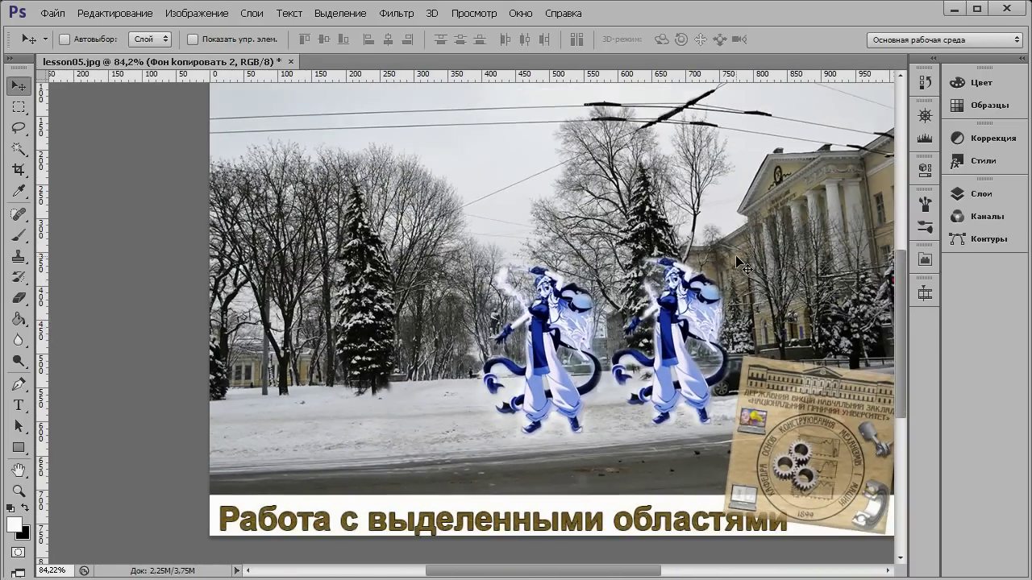
left_click(18, 492)
left_click(486, 42)
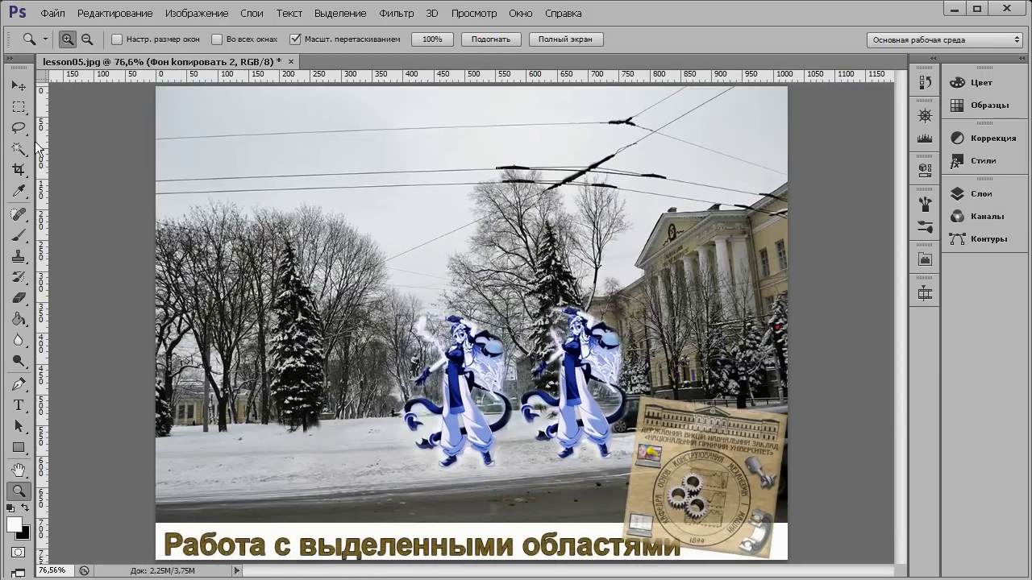
key("v")
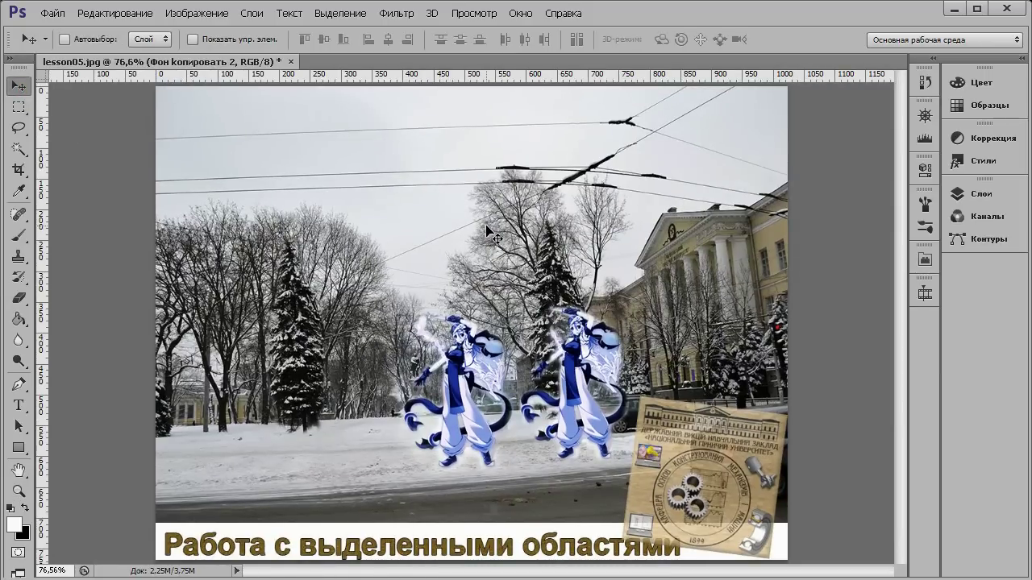
key("ctrl+z")
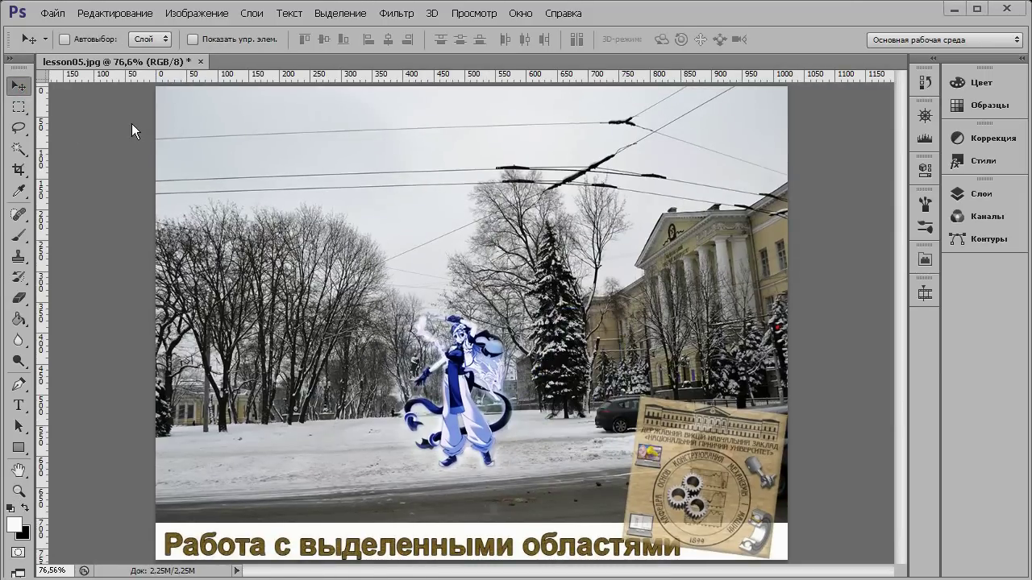
- Choose the Elliptical Marquee tool from the marquee flyout after briefly trying the rectangular one
left_click(22, 113)
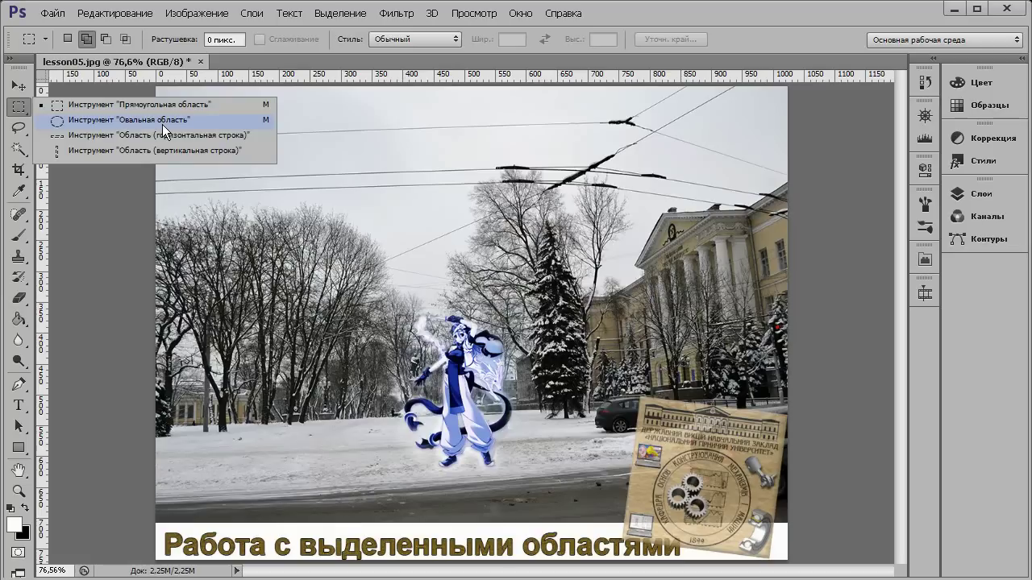
left_click(162, 124)
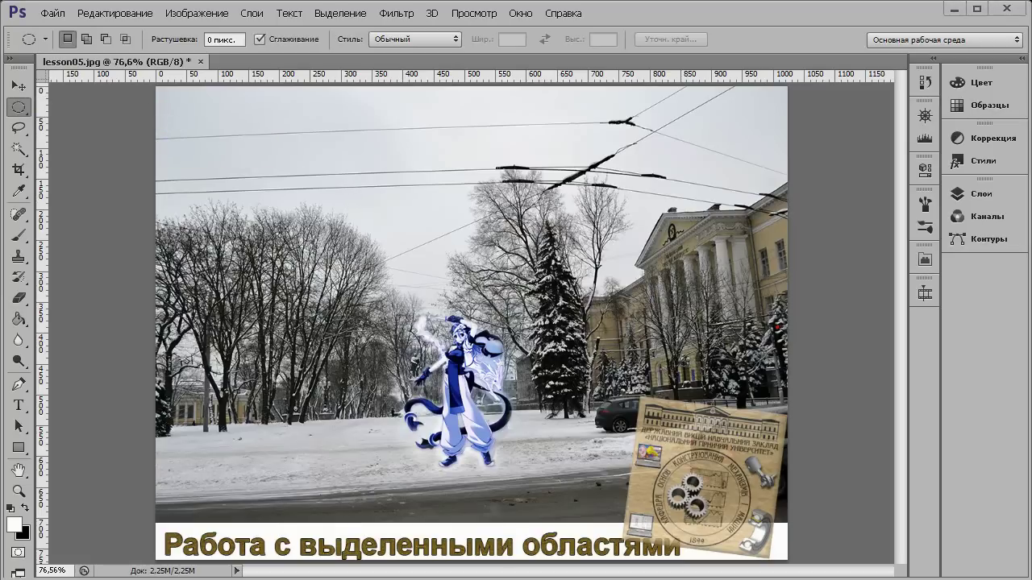
left_click_drag(57, 27, 723, 52)
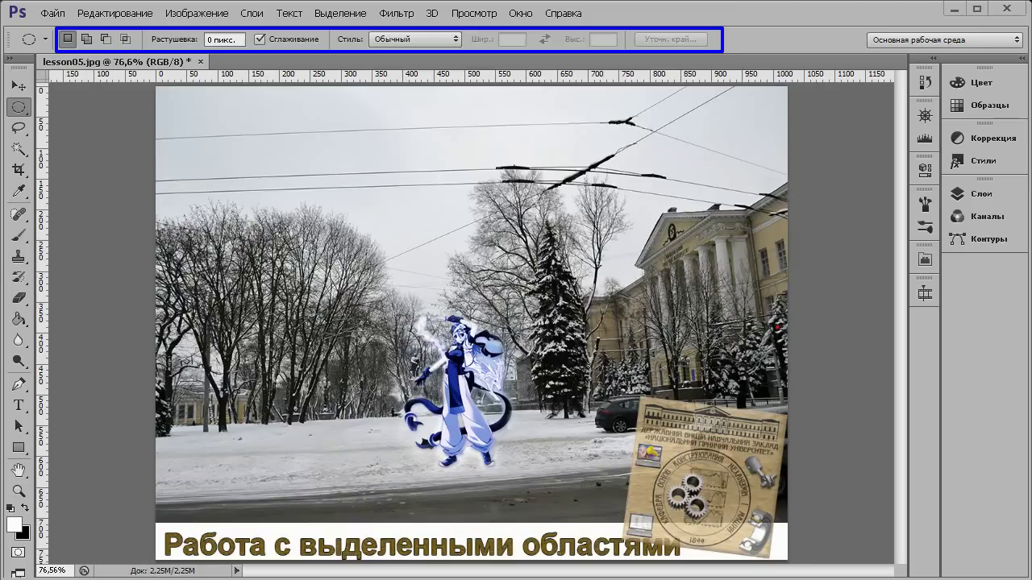
left_click(19, 107)
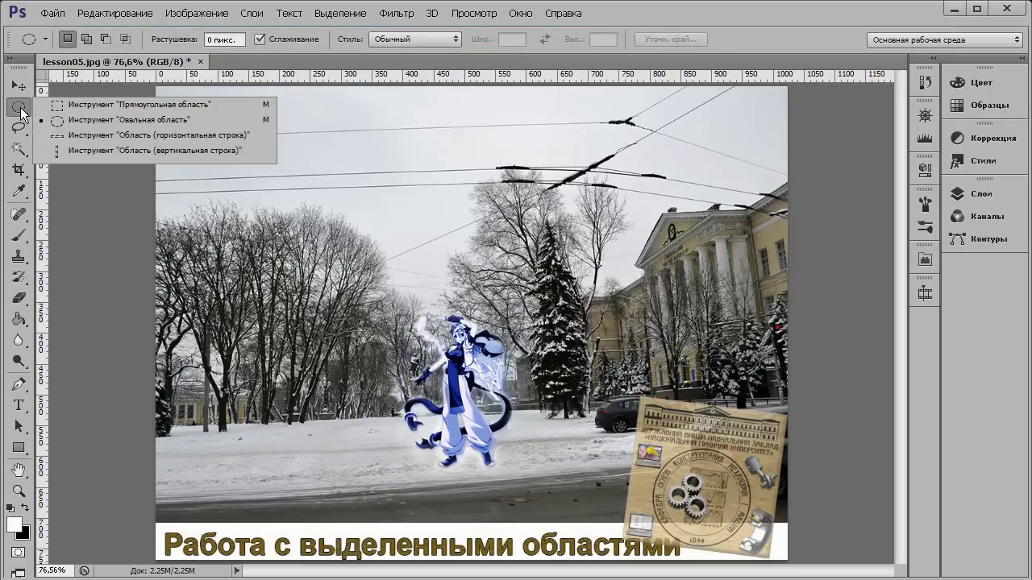
left_click(85, 107)
left_click(22, 109)
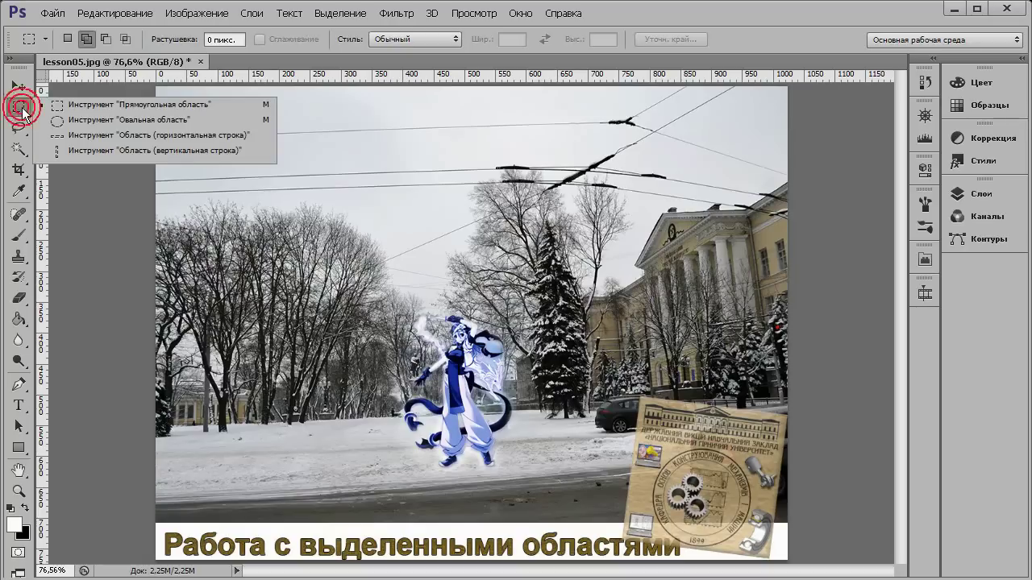
left_click(78, 122)
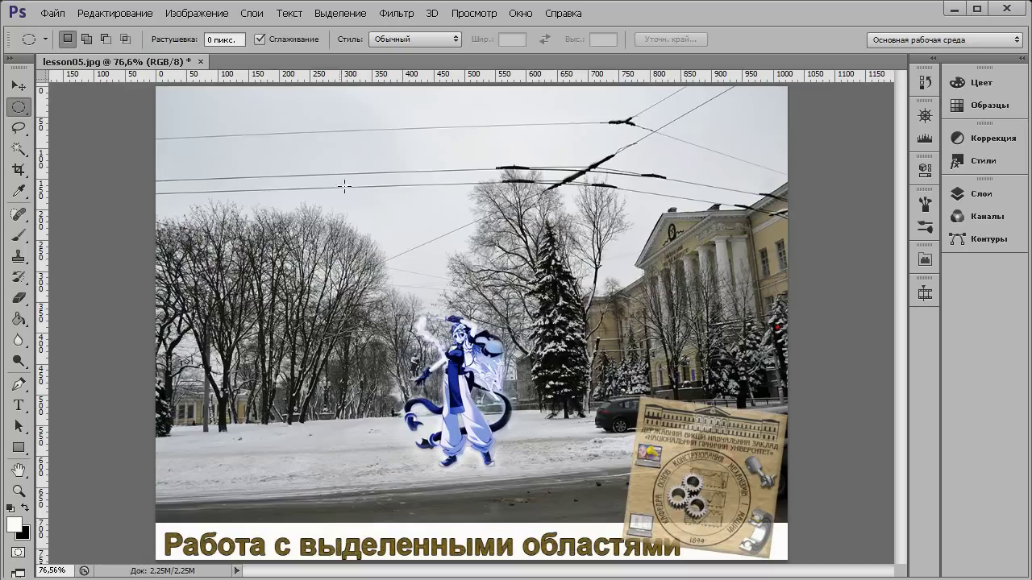
- Draw trial ellipses in the sky, then subtract two small ellipses from the selection
left_click_drag(394, 166, 554, 345)
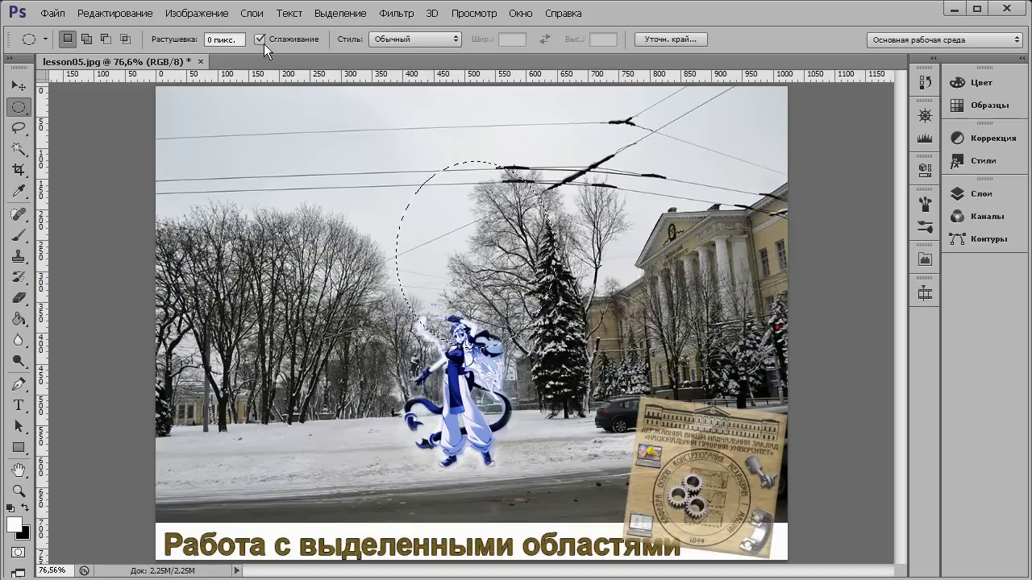
left_click_drag(363, 224, 567, 480)
left_click_drag(274, 155, 476, 313)
left_click(87, 39)
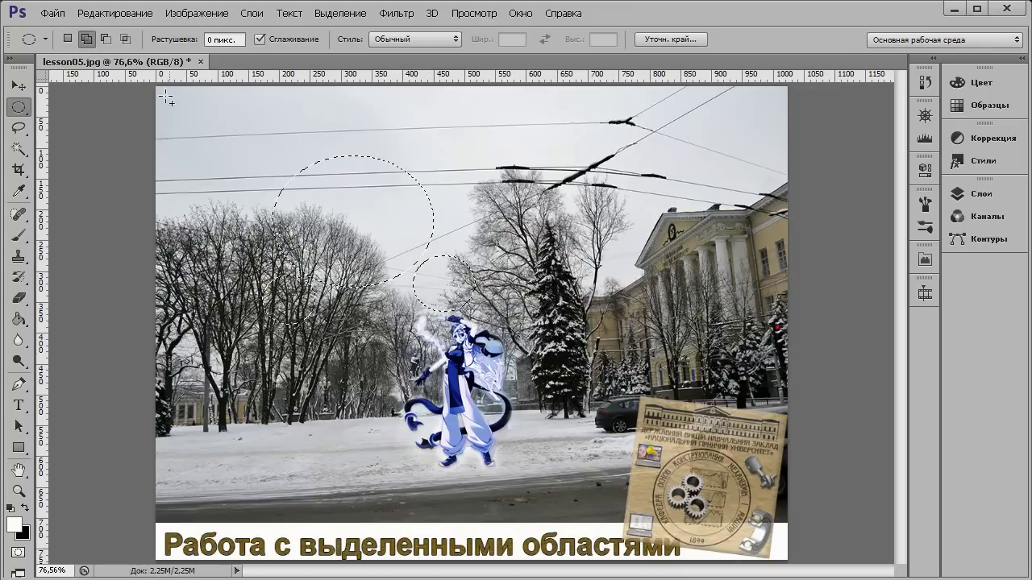
left_click(106, 40)
mouse_move(299, 198)
left_mouse_down()
mouse_move(396, 215)
mouse_move(414, 232)
left_mouse_up()
left_click_drag(343, 234, 424, 270)
- Intersect with a wide ellipse, then draw a fresh ellipse and move it around the lower character
left_click(125, 39)
left_click_drag(246, 220, 520, 294)
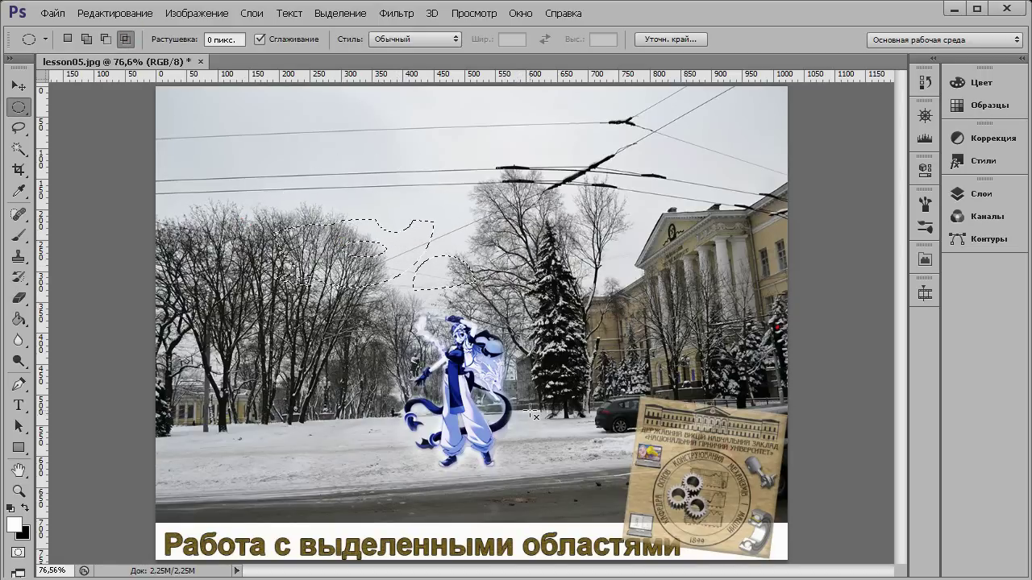
left_click(68, 39)
left_click_drag(355, 168, 568, 339)
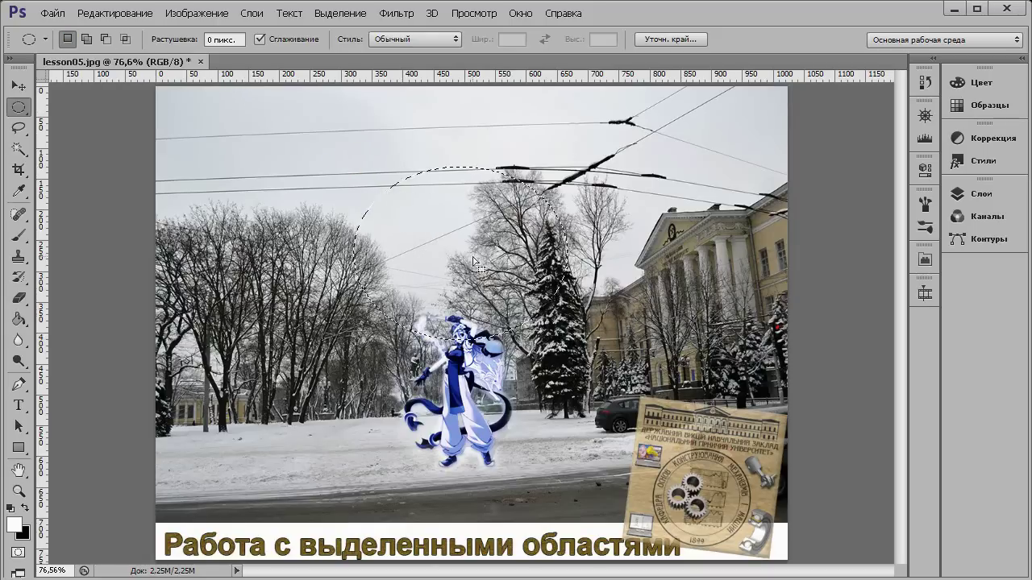
left_click_drag(467, 236, 484, 322)
left_click_drag(465, 287, 471, 332)
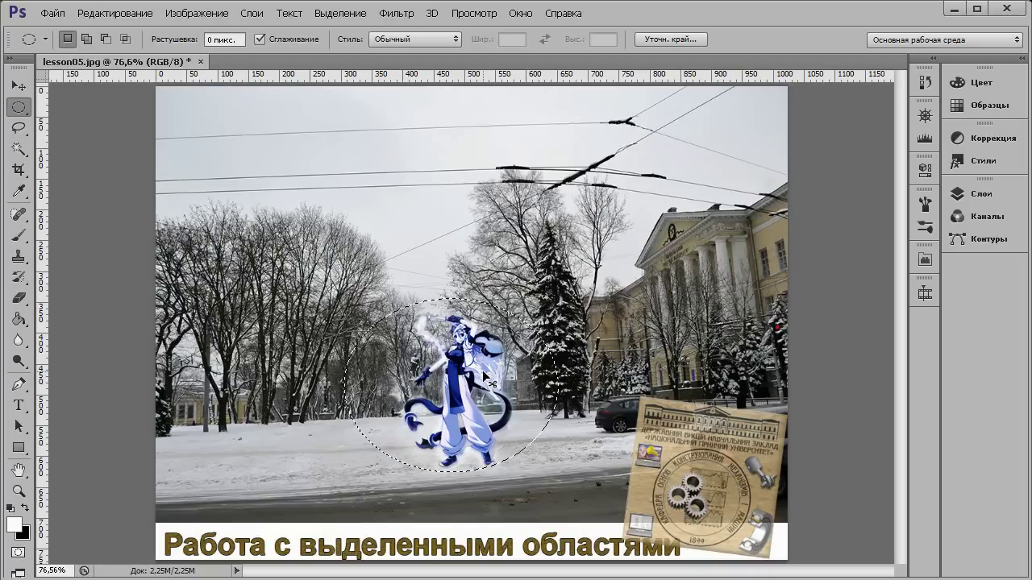
- Copy the elliptical area to a new layer and move it to the photo's top-left
key("ctrl+j")
left_click(17, 85)
mouse_move(485, 373)
left_mouse_down()
mouse_move(337, 184)
mouse_move(311, 176)
left_mouse_up()
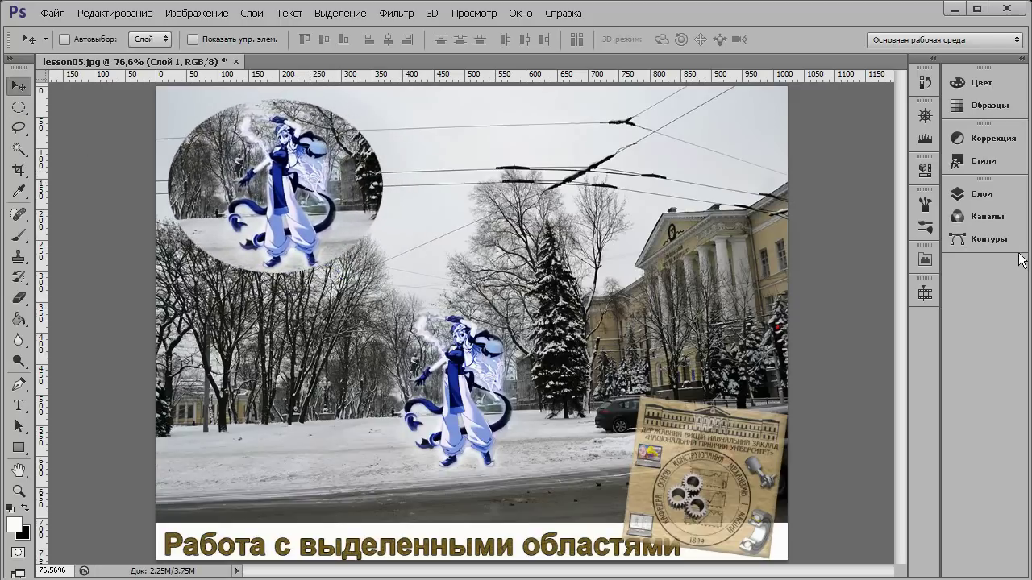
- Load that layer's outline as a selection, then draw an ellipse around the lower character
left_click(977, 194)
left_click(707, 272, "ctrl")
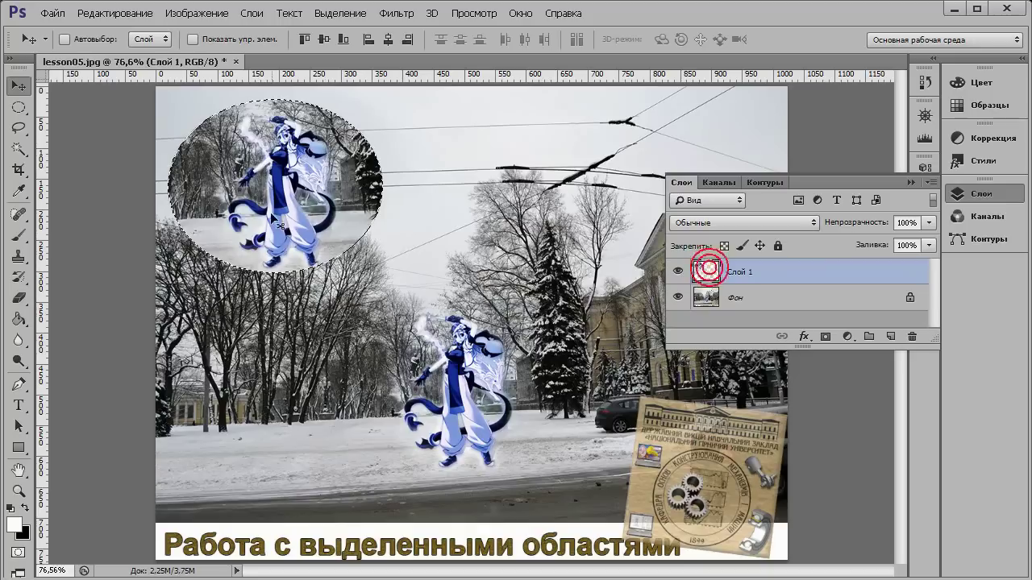
left_click(18, 107)
left_click_drag(299, 171, 480, 369)
- Clear the selection, set a large feather value, and draw a soft circle around the lower character
left_click(911, 182)
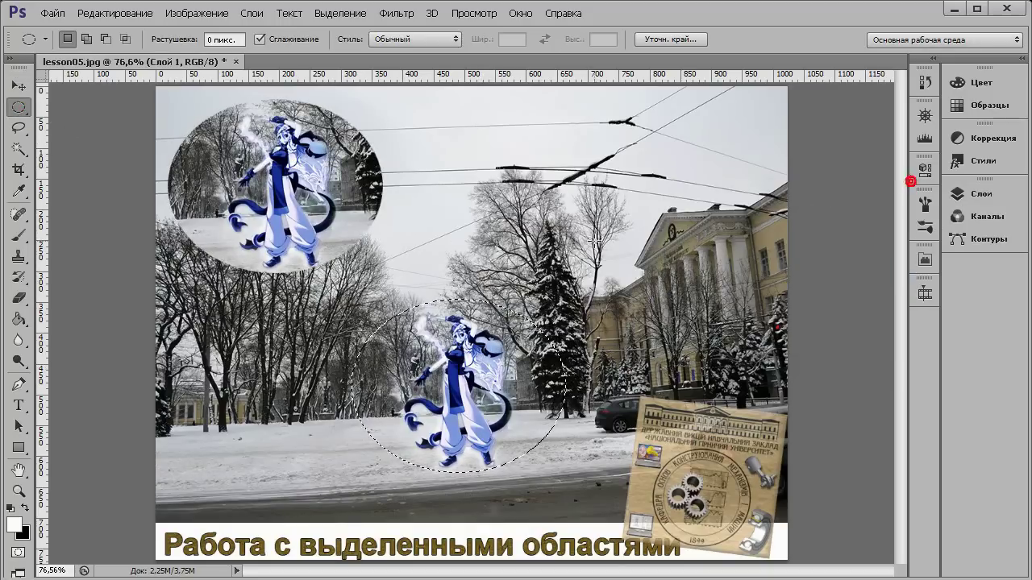
left_click(596, 246)
double_click(209, 39)
type("1")
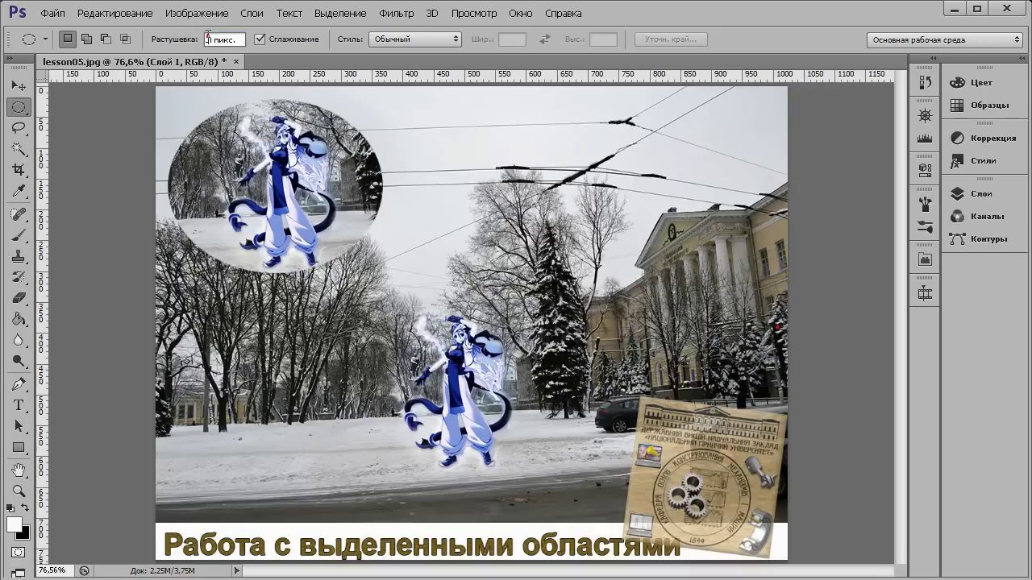
type("50")
key("Return")
left_click_drag(457, 379, 580, 488)
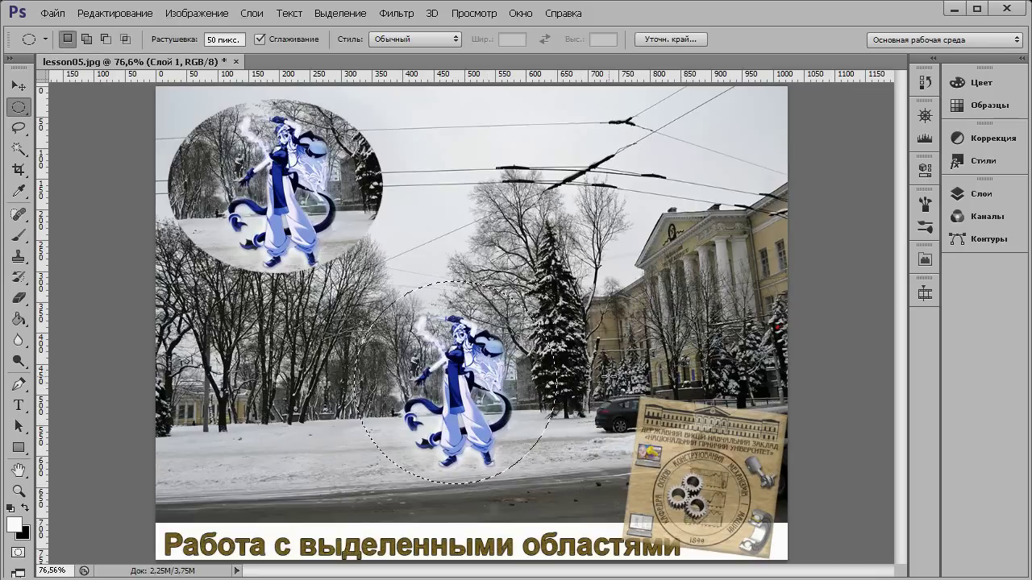
- Copy the feathered circle from the Фон layer to a new layer and move it up-right
key("F7")
left_click(816, 306)
key("F7")
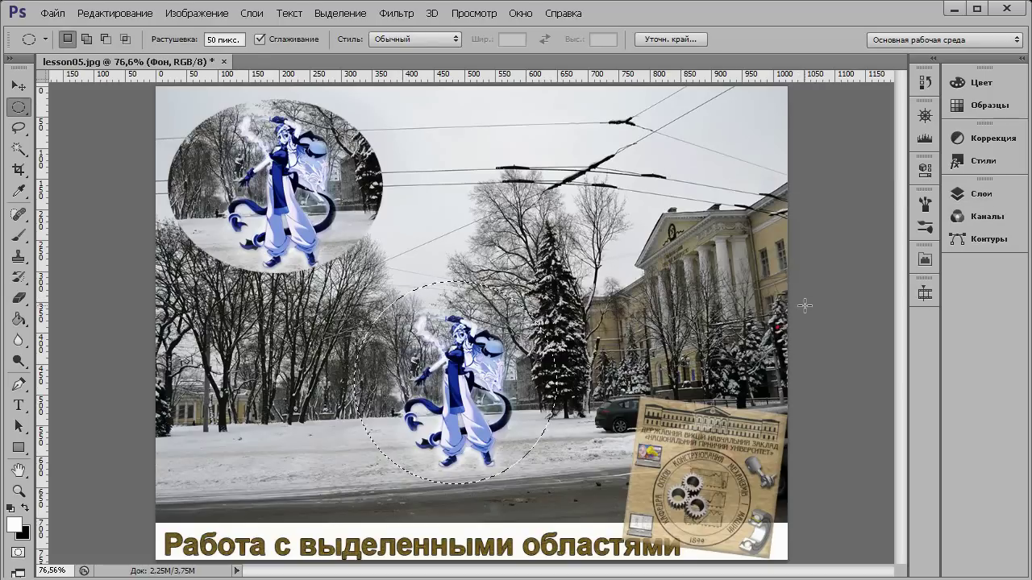
key("ctrl+j")
left_click(24, 87)
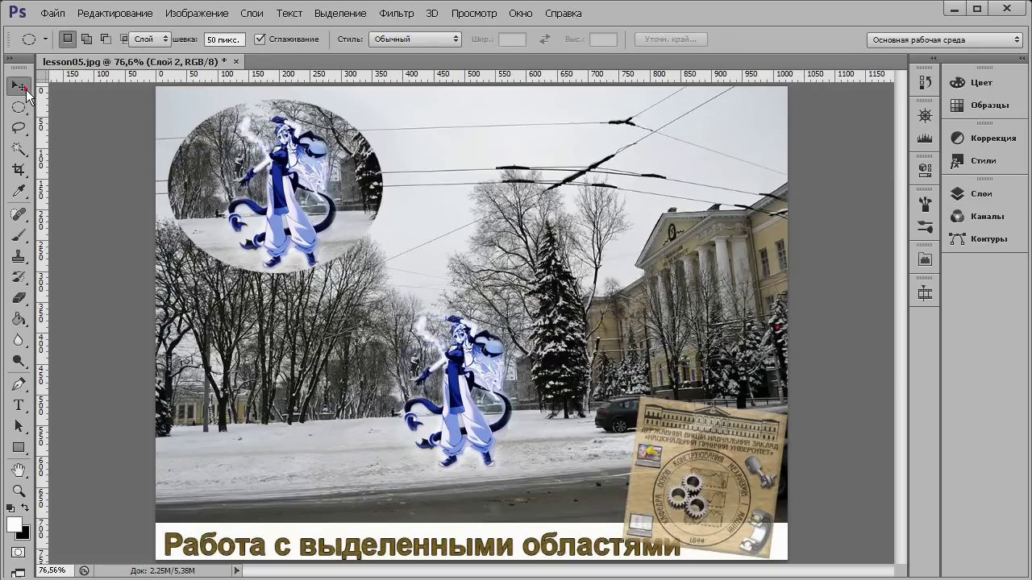
mouse_move(441, 385)
left_mouse_down()
mouse_move(618, 240)
mouse_move(636, 205)
mouse_move(643, 230)
mouse_move(587, 253)
mouse_move(610, 257)
left_mouse_up()
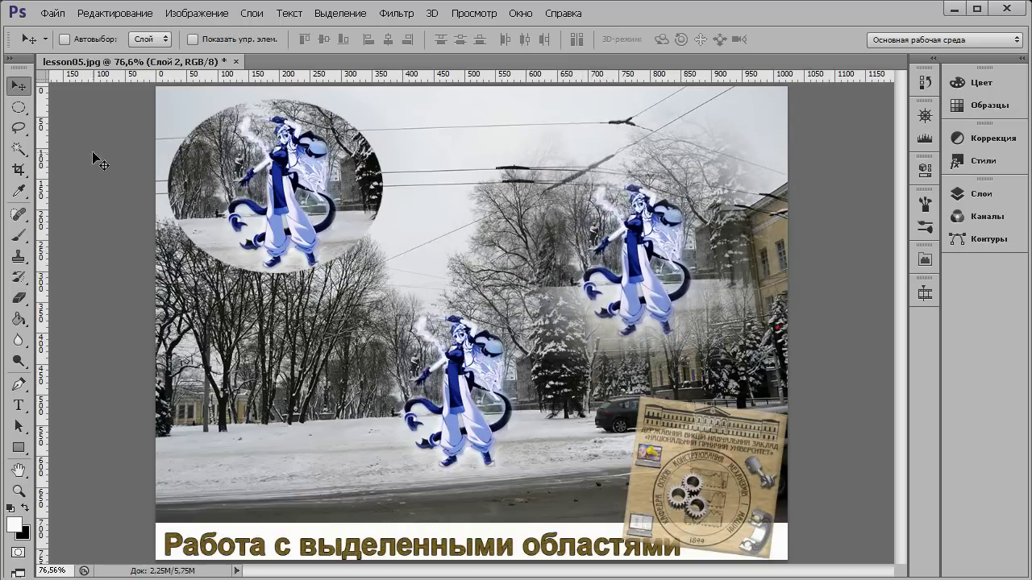
- Check the feather setting and nudge the copied girl slightly left and up
left_click(18, 107)
left_click(214, 38)
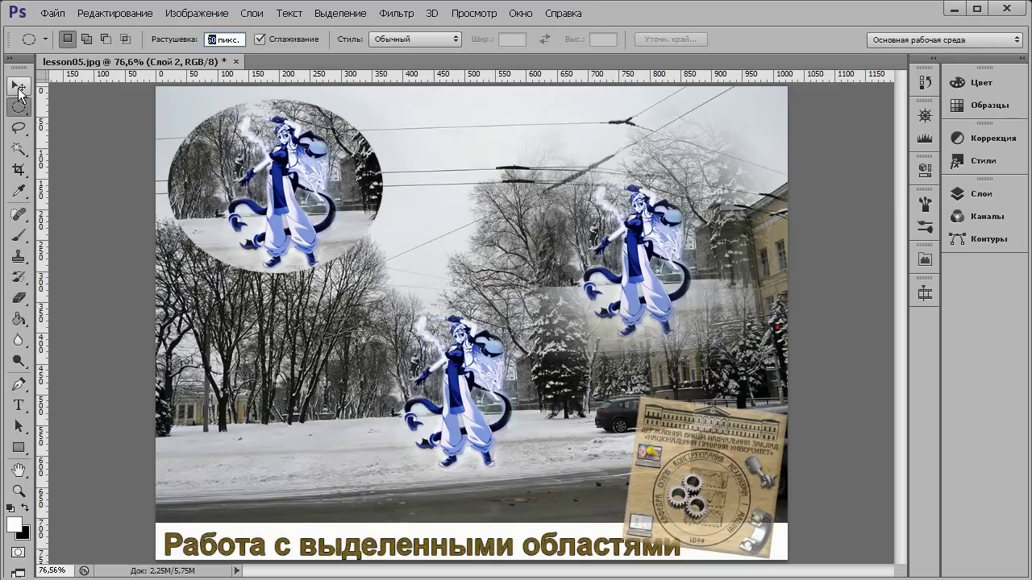
left_click(19, 87)
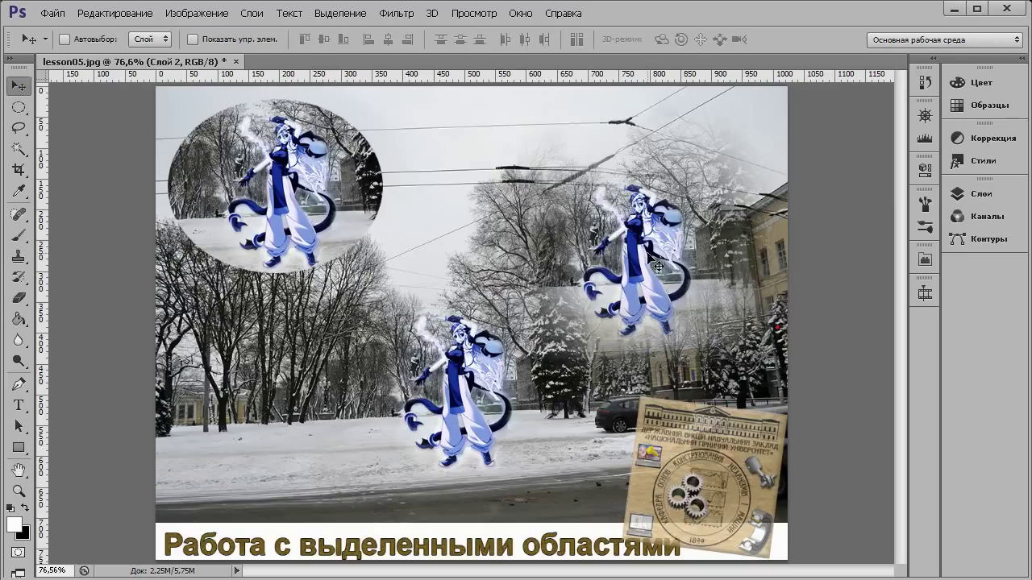
left_click_drag(653, 262, 614, 246)
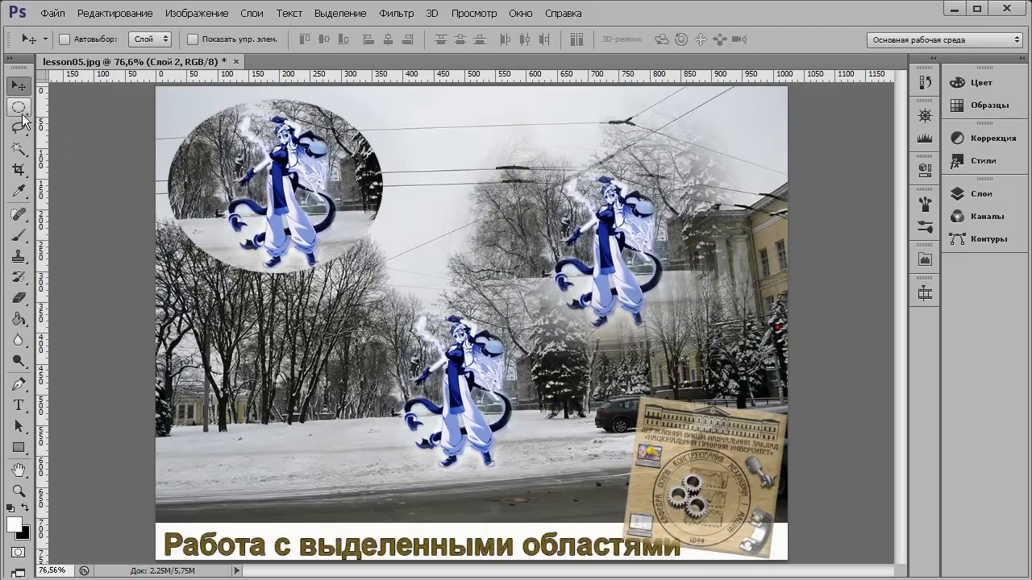
left_click(18, 108)
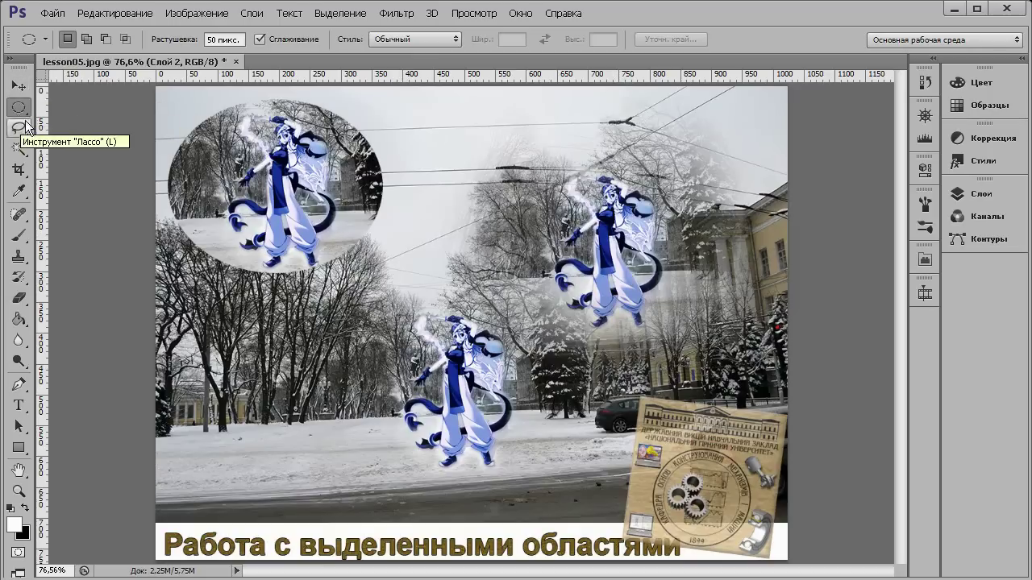
- Set feathering to 0 px, pick the Elliptical Marquee, and turn on anti-aliasing
key("Return")
type("0")
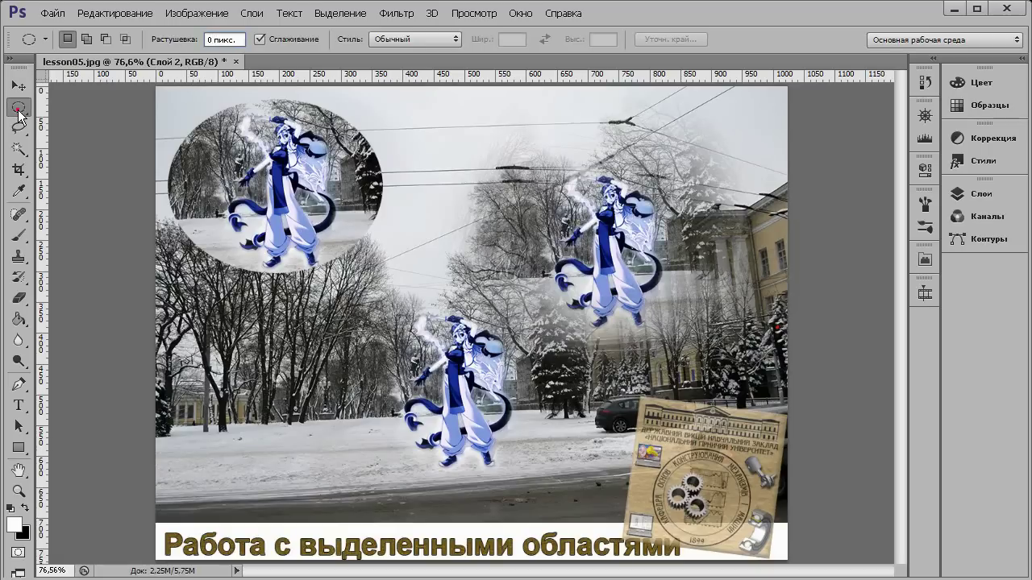
right_click(25, 113)
left_click(78, 107)
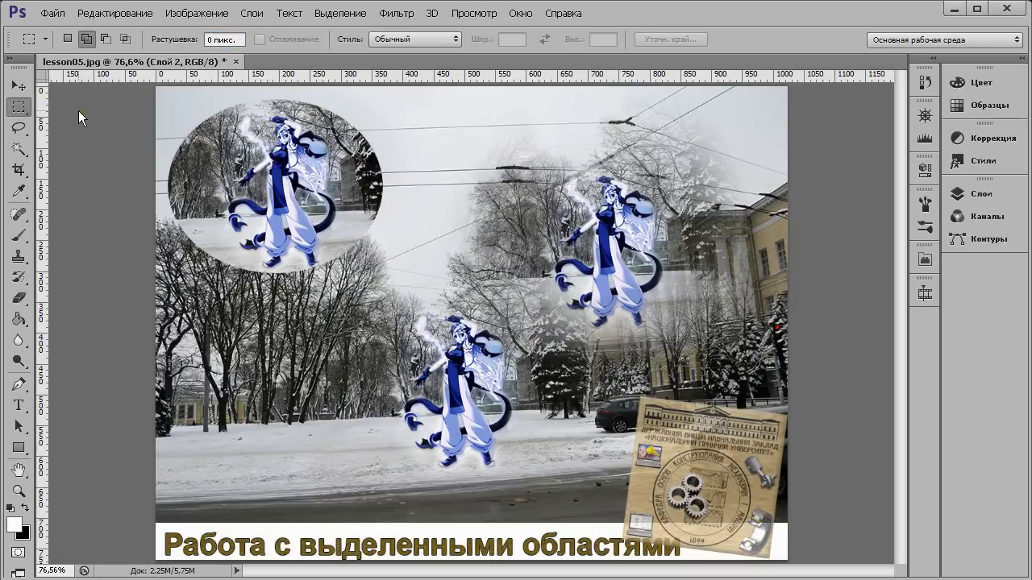
right_click(19, 109)
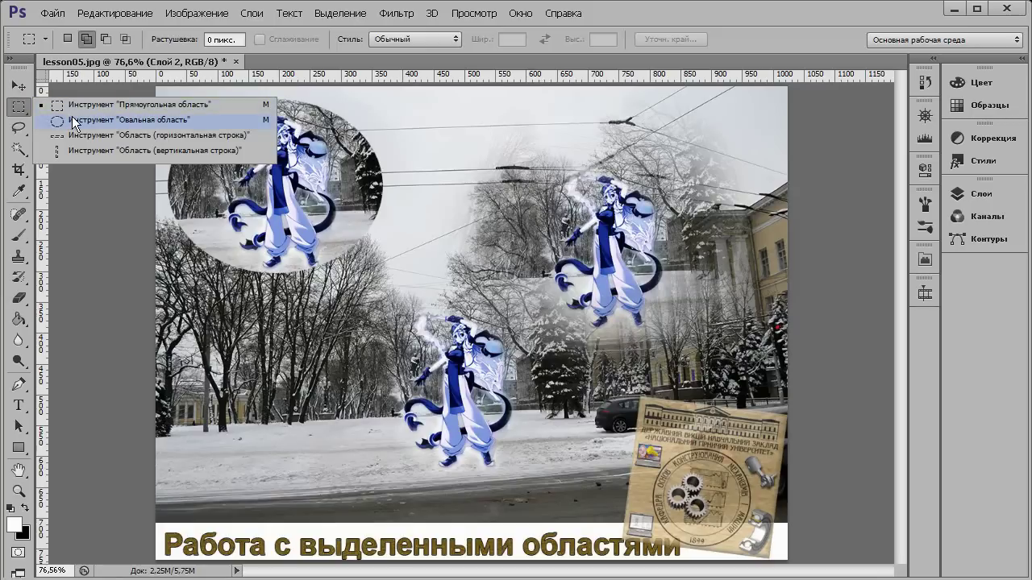
left_click(71, 119)
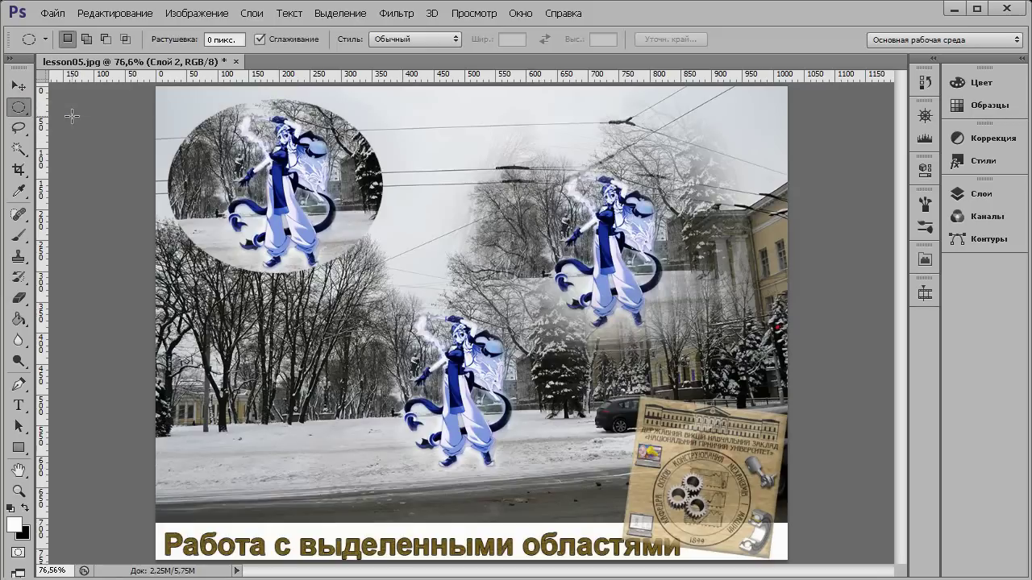
left_click(259, 38)
- Draw a circular selection beside the upper-right girl and zoom in to inspect its edges
left_click_drag(448, 212, 608, 378)
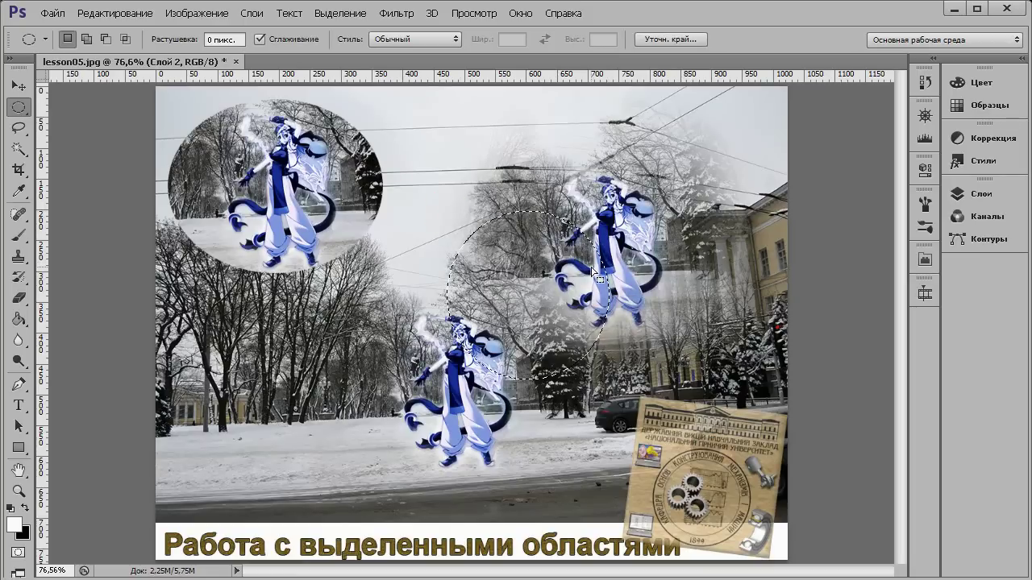
scroll(596, 274, "up", 3, "alt")
scroll(597, 260, "up", 1, "alt")
scroll(596, 260, "up", 1, "alt")
scroll(596, 260, "up", 2, "alt")
scroll(631, 248, "up", 2, "alt")
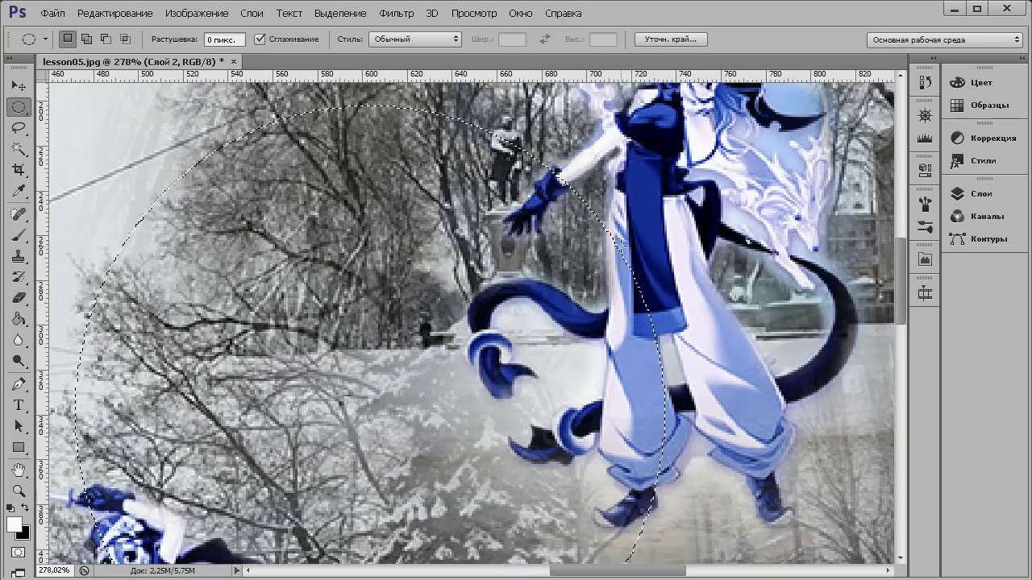
scroll(627, 247, "up", 1, "alt")
scroll(622, 245, "up", 1, "alt")
scroll(620, 244, "up", 1, "alt")
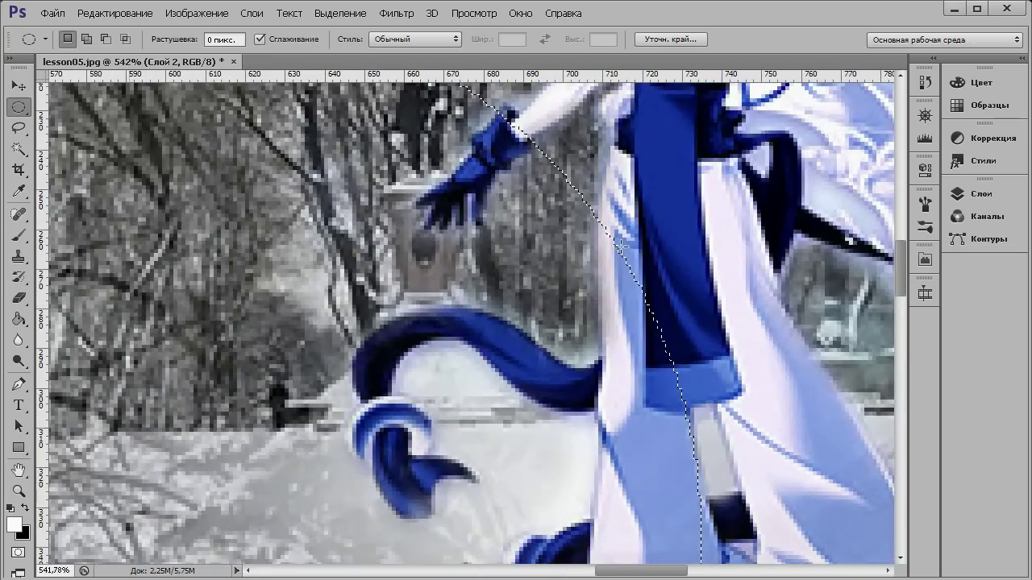
scroll(620, 246, "up", 2, "alt")
scroll(621, 247, "up", 2, "alt")
scroll(621, 247, "up", 3, "alt")
scroll(621, 248, "up", 1, "alt")
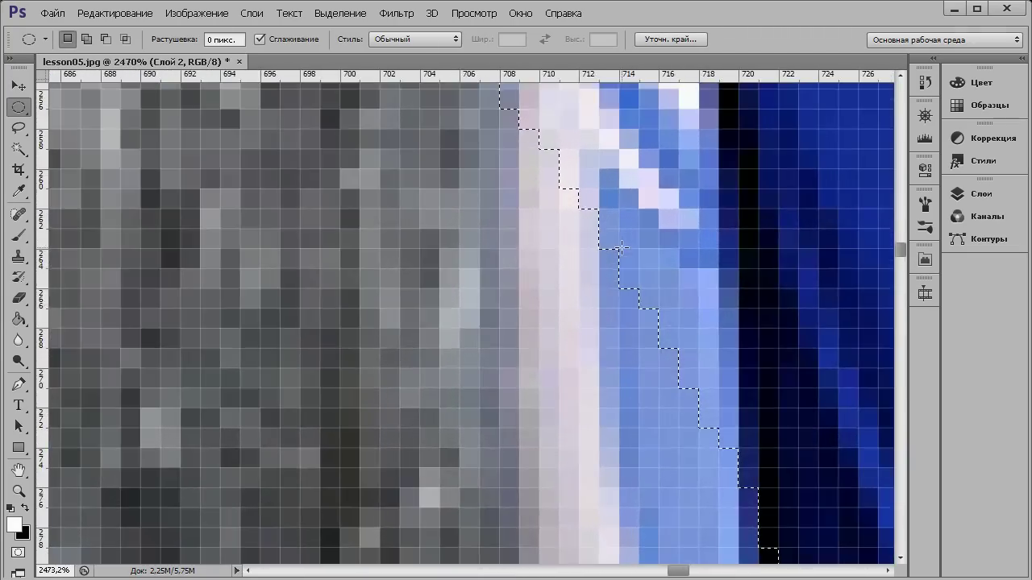
scroll(620, 248, "up", 1, "alt")
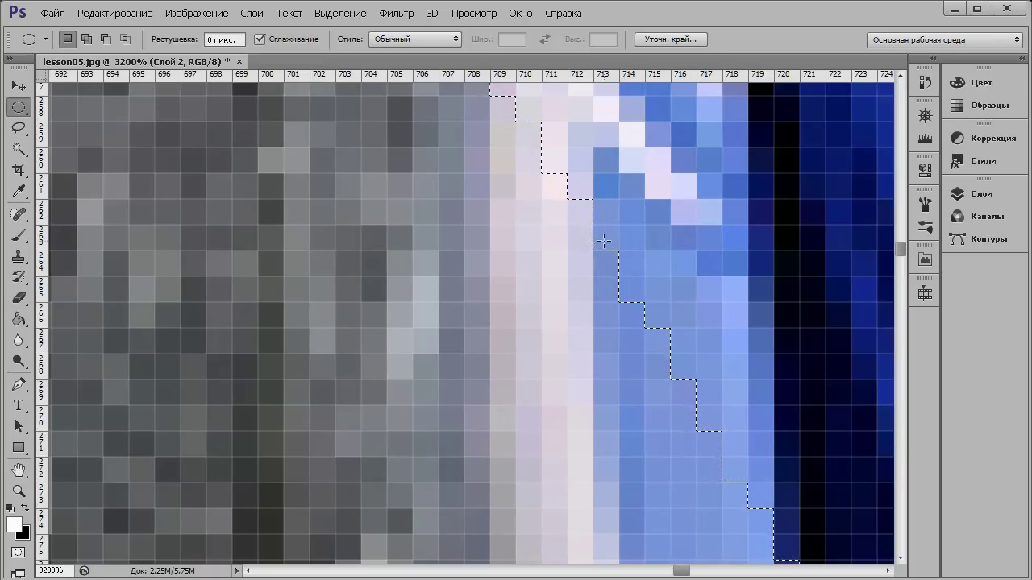
scroll(535, 165, "down", 4)
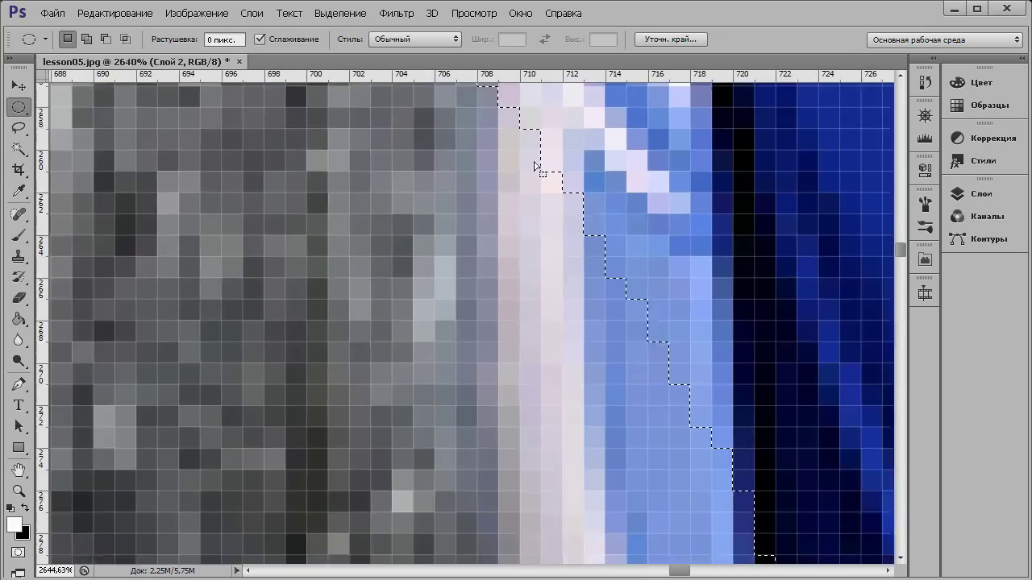
scroll(534, 165, "down", 3)
scroll(534, 165, "down", 3)
scroll(535, 165, "down", 2)
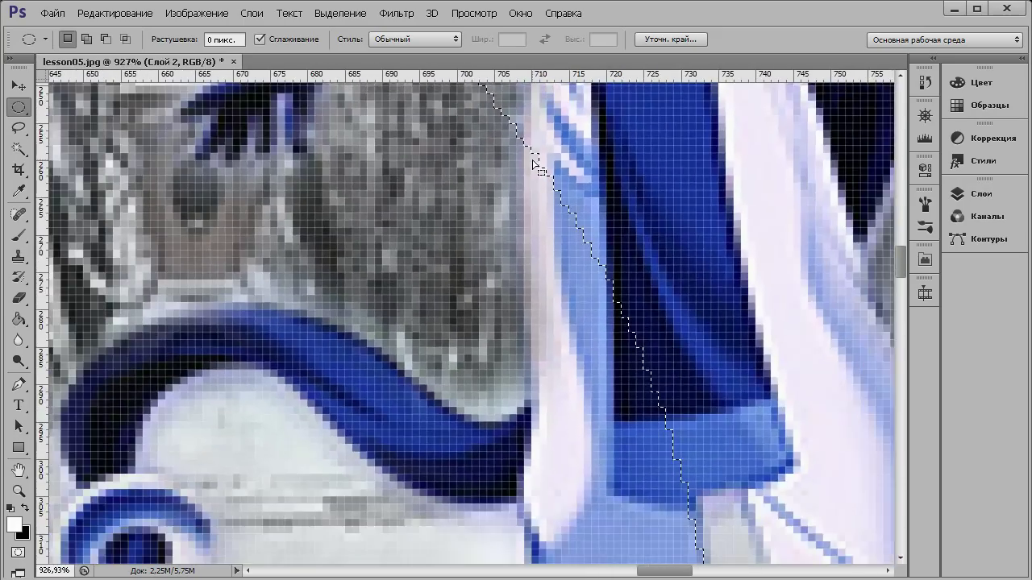
scroll(535, 165, "down", 2)
scroll(534, 163, "down", 2)
scroll(532, 159, "down", 2)
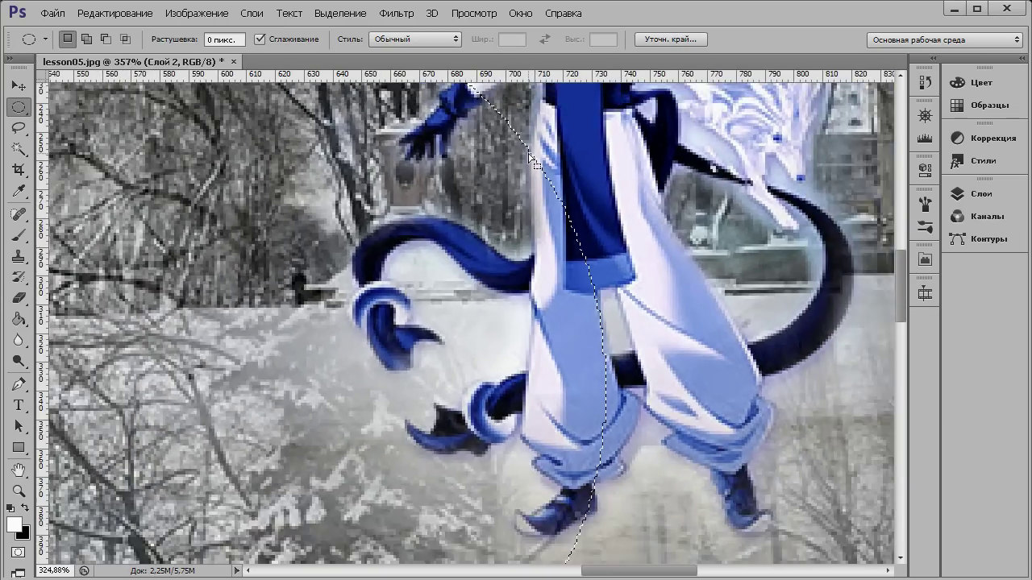
scroll(532, 158, "down", 2)
scroll(532, 159, "down", 2)
scroll(532, 159, "down", 2)
scroll(532, 159, "down", 1)
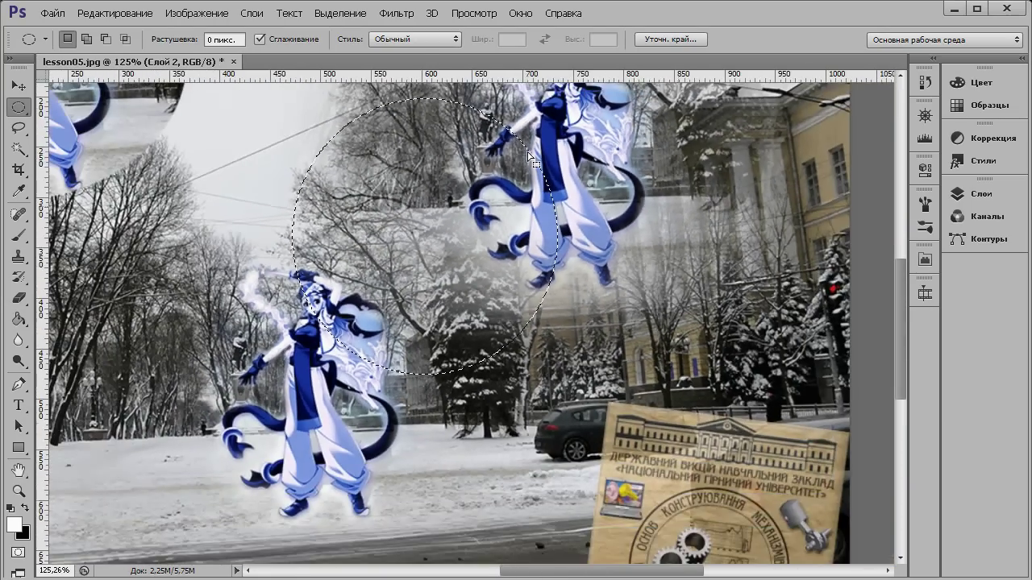
scroll(532, 159, "down", 2)
scroll(532, 158, "down", 1)
scroll(516, 161, "down", 1)
scroll(516, 161, "up", 1)
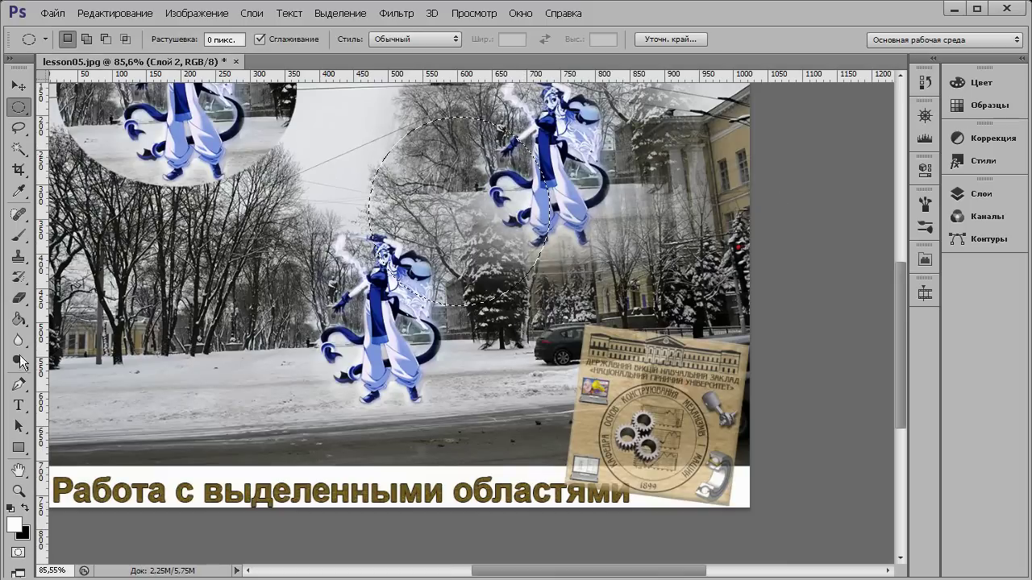
- Fit the whole image in the window and return to the Elliptical Marquee
left_click(18, 470)
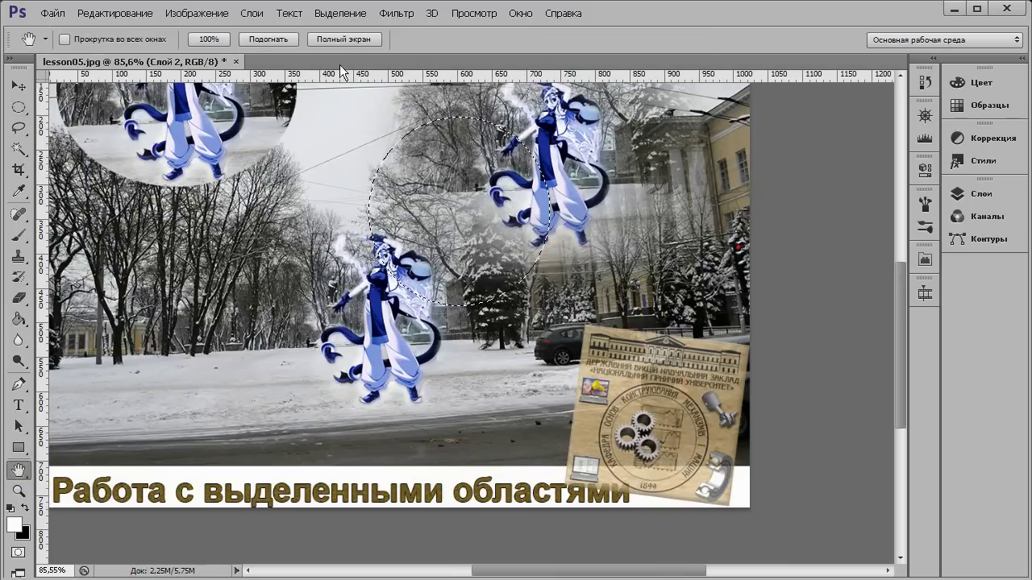
left_click(268, 39)
left_click(13, 113)
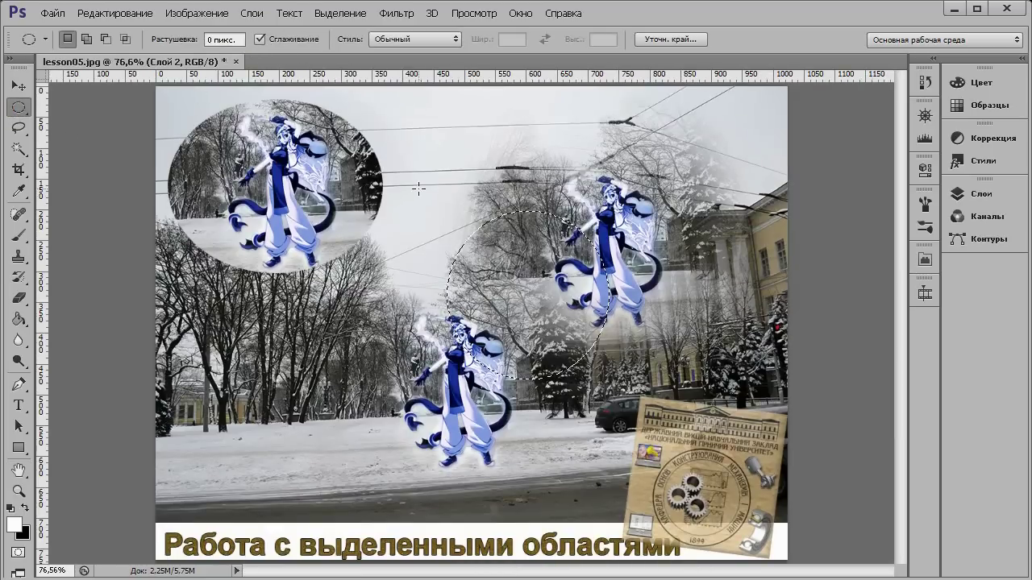
- Draw a Normal-style ellipse in the upper right, then a 1:1 circle with Fixed Ratio
left_click(448, 41)
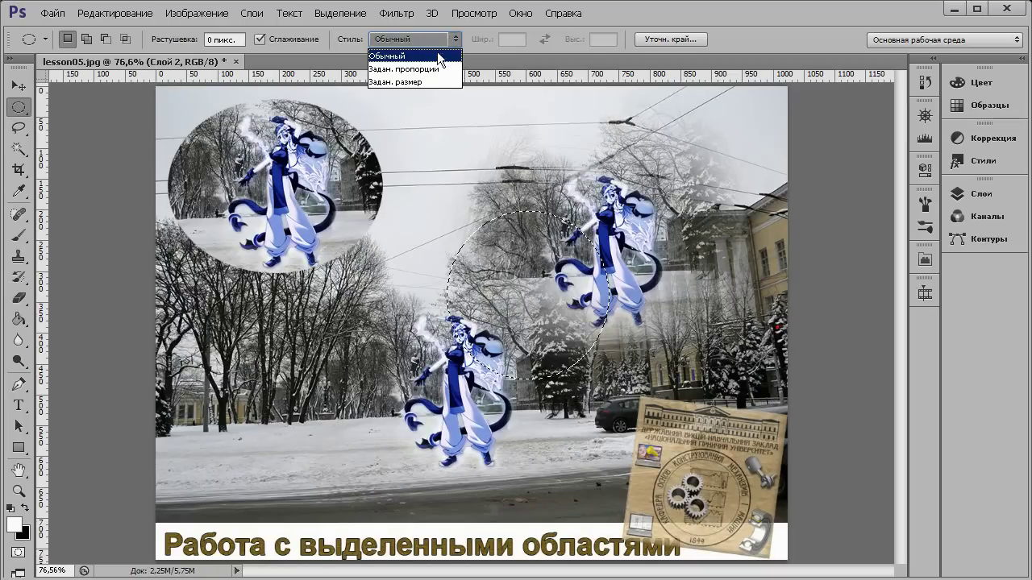
left_click(435, 57)
mouse_move(401, 129)
left_mouse_down()
mouse_move(512, 233)
mouse_move(716, 303)
left_mouse_up()
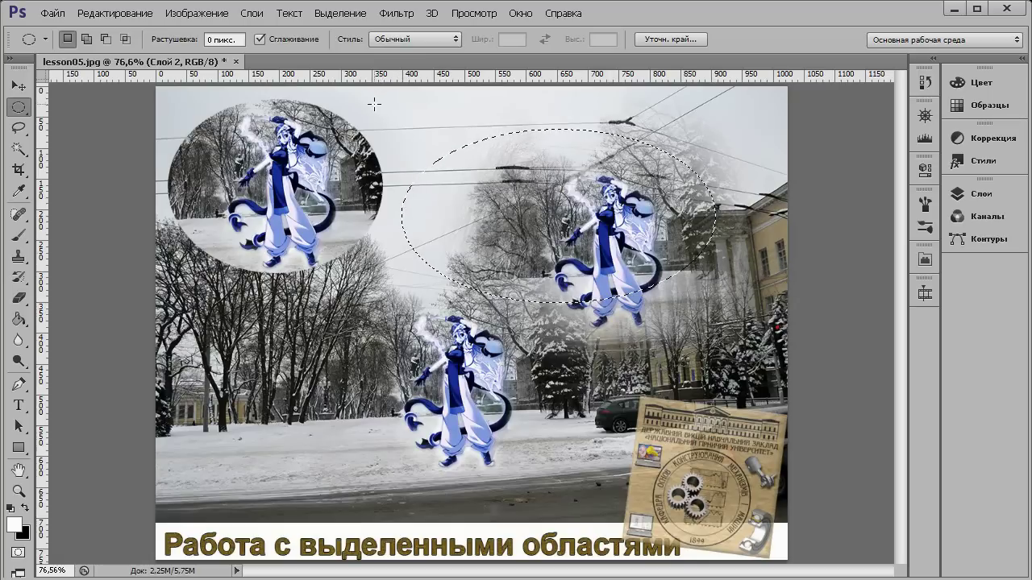
left_click(420, 38)
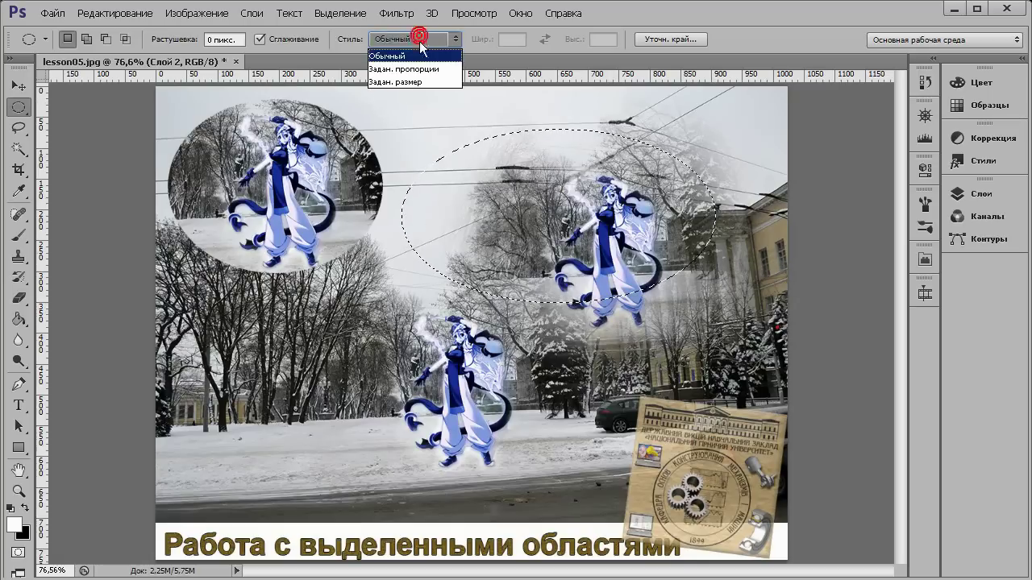
left_click(420, 71)
left_click_drag(342, 137, 544, 336)
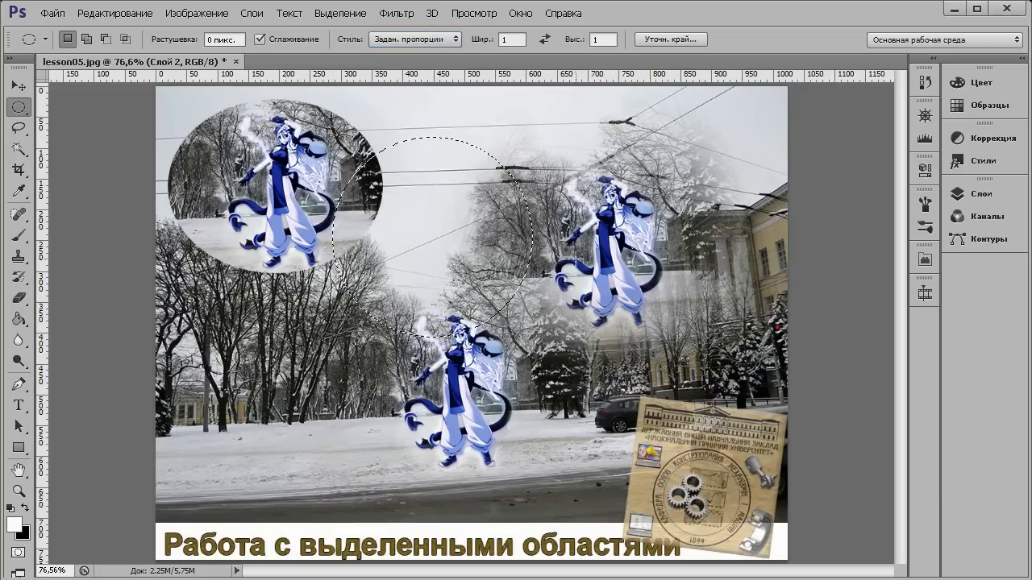
- Change the fixed ratio to 1:2 and draw tall ellipses around the right girl
double_click(513, 39)
double_click(604, 39)
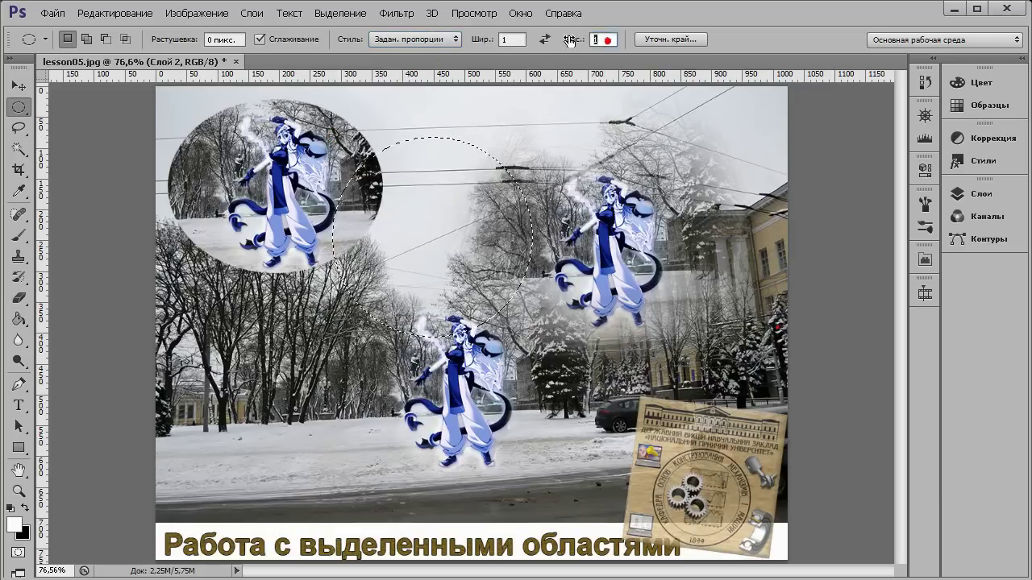
left_click_drag(528, 164, 651, 286)
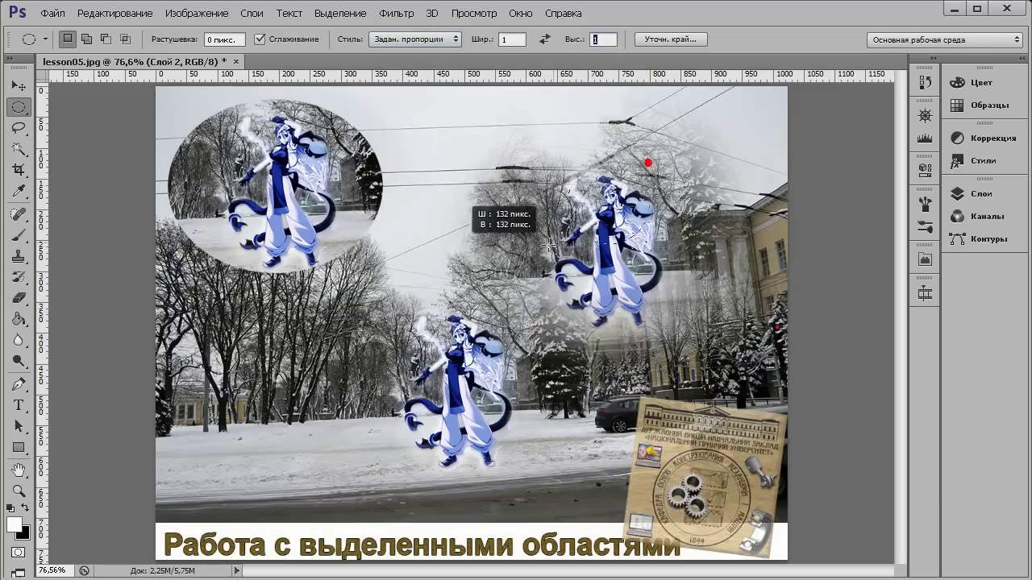
type("2")
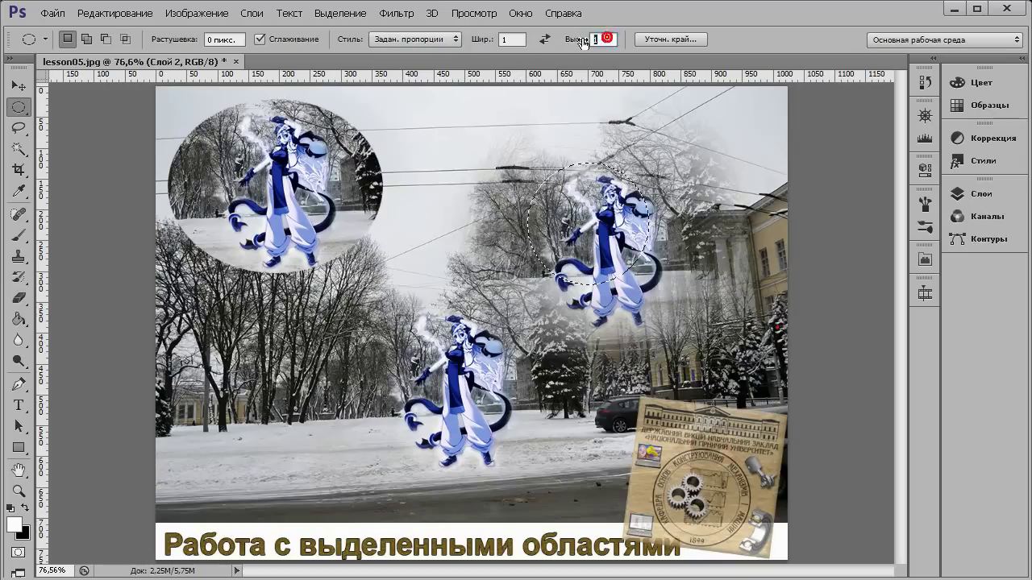
left_click_drag(682, 164, 484, 259)
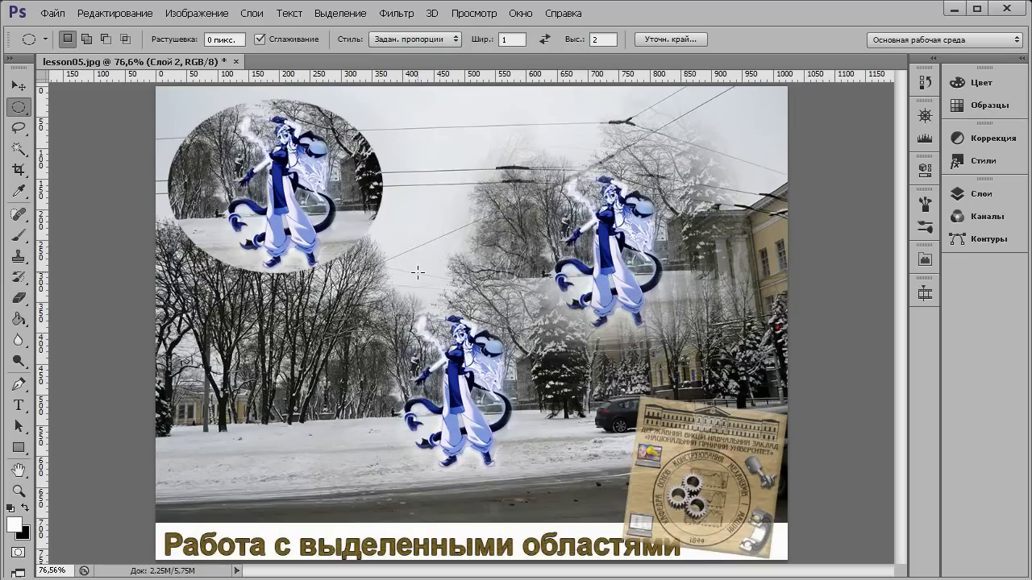
left_click_drag(468, 203, 684, 307)
left_click(585, 197)
left_click_drag(466, 297, 527, 154)
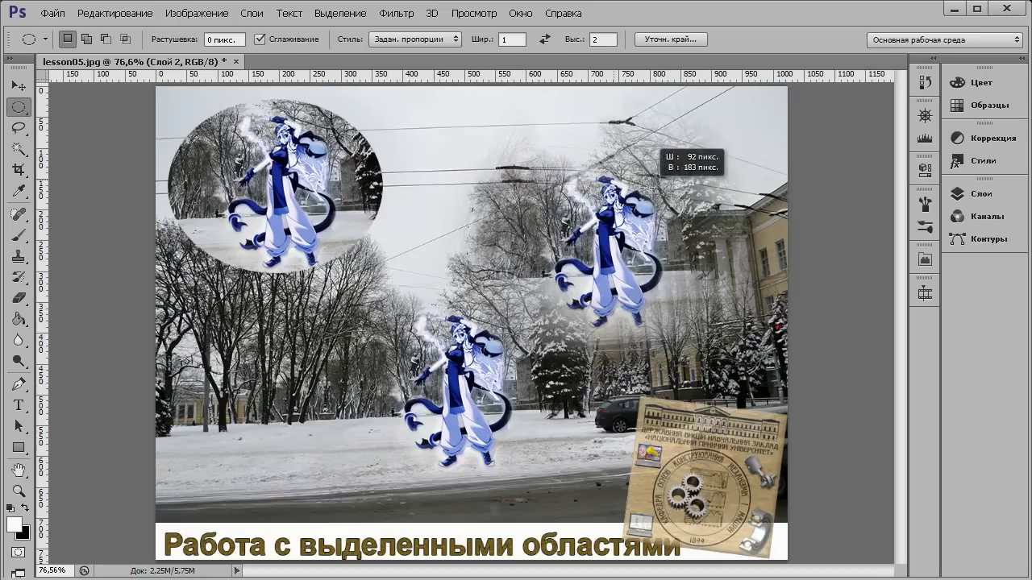
- Switch to Fixed Size and place a 64 px circle, then a 164 × 64 px oval
left_click(436, 39)
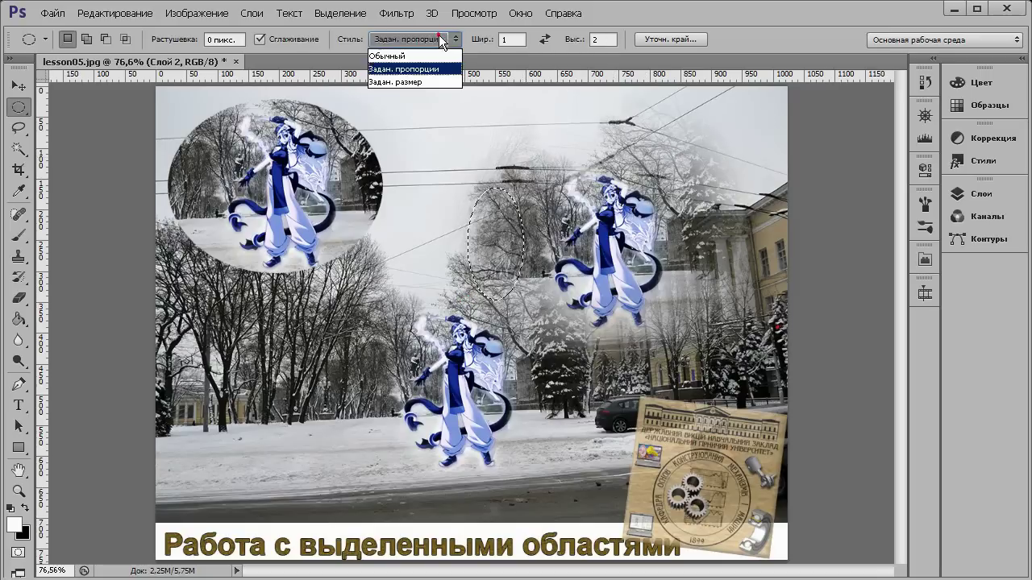
left_click(421, 79)
left_click_drag(460, 157, 574, 150)
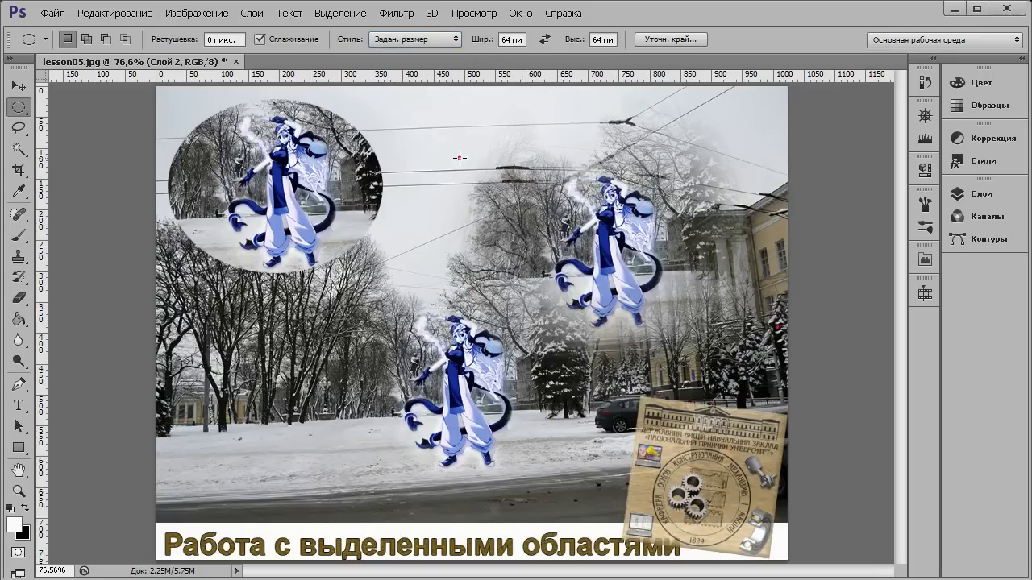
left_click(502, 39)
left_click_drag(421, 194, 434, 178)
double_click(514, 40)
- Return the style to Normal and draw a tall oval around the right-hand figure
left_click(428, 39)
left_click(401, 56)
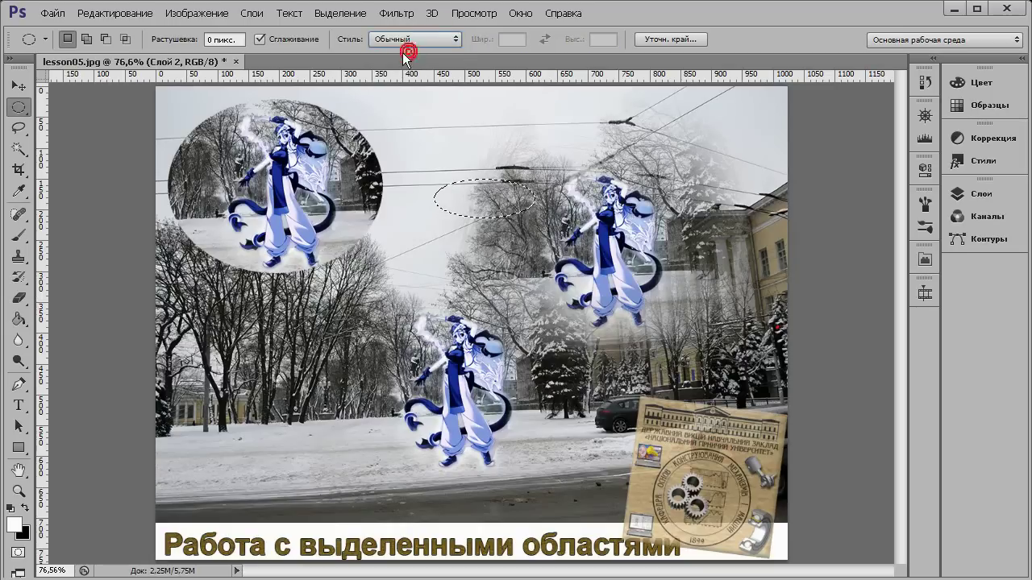
left_click_drag(583, 176, 658, 323)
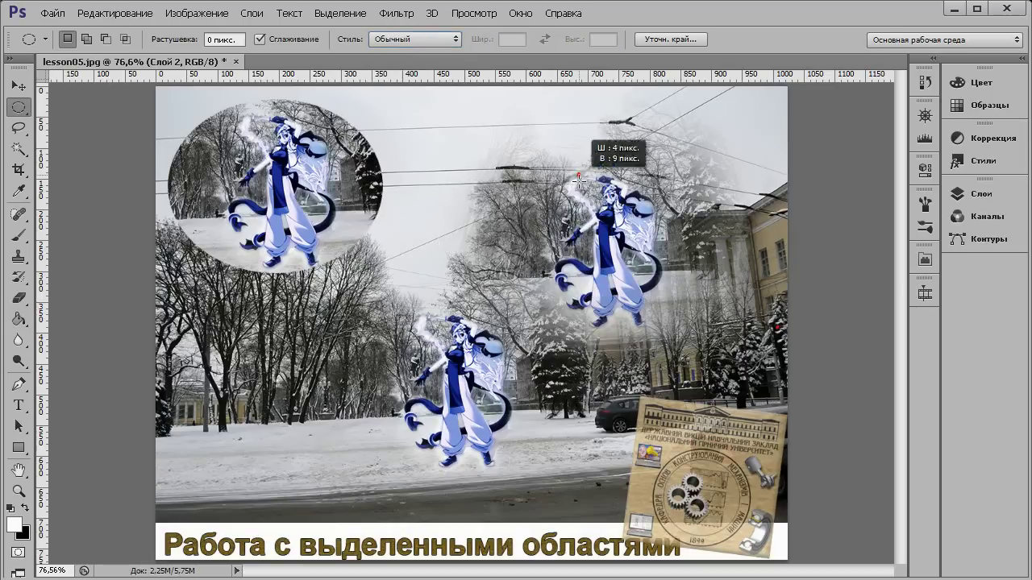
- Open Refine Edge for the oval selection, reposition the dialog, and inspect its edge tools
left_click(680, 42)
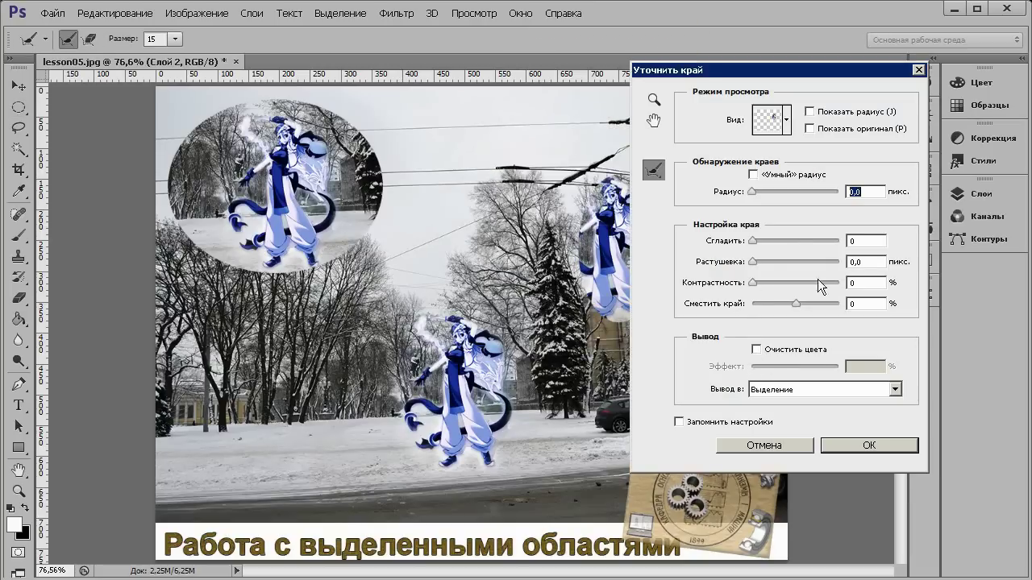
left_click_drag(799, 71, 793, 55)
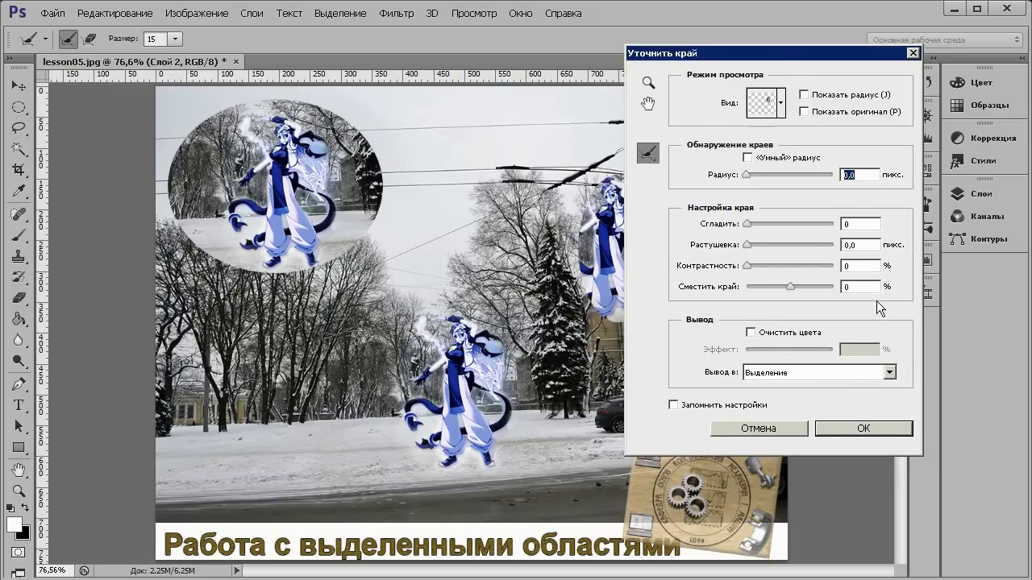
left_click(647, 102)
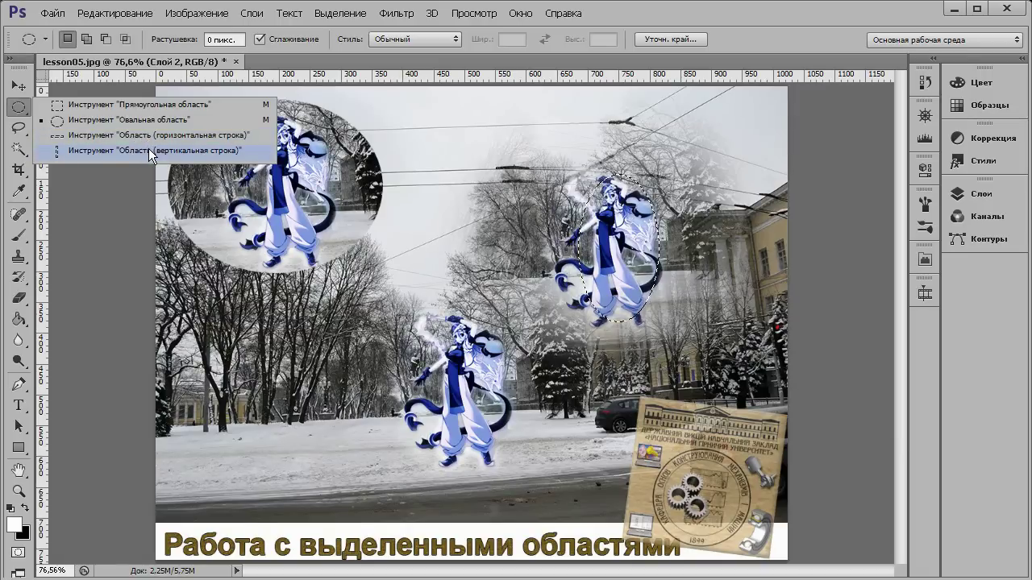
- Choose the Single Row Marquee, check Refine Edge, and select one pixel row across the photo
left_click(152, 137)
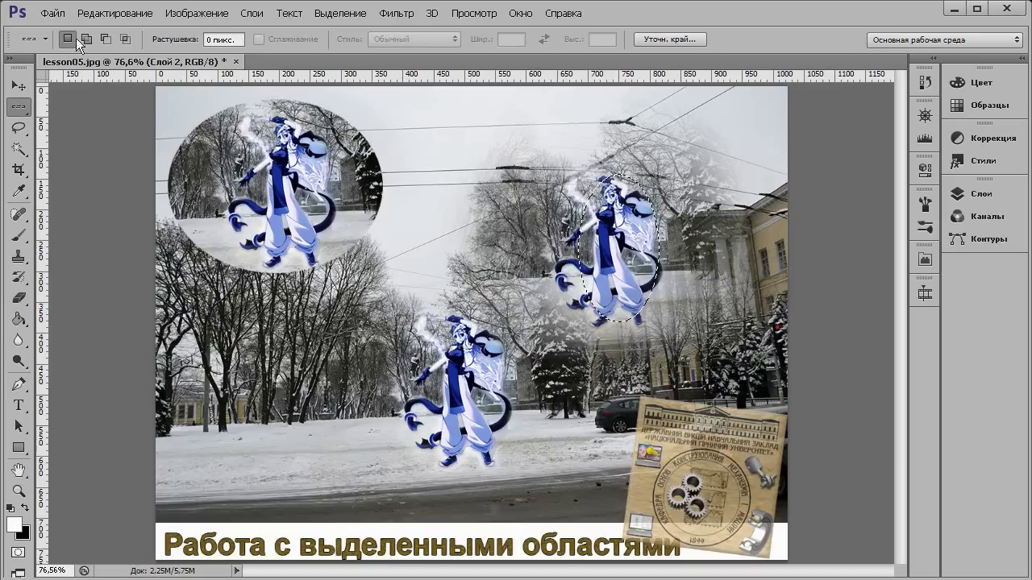
left_click(214, 39)
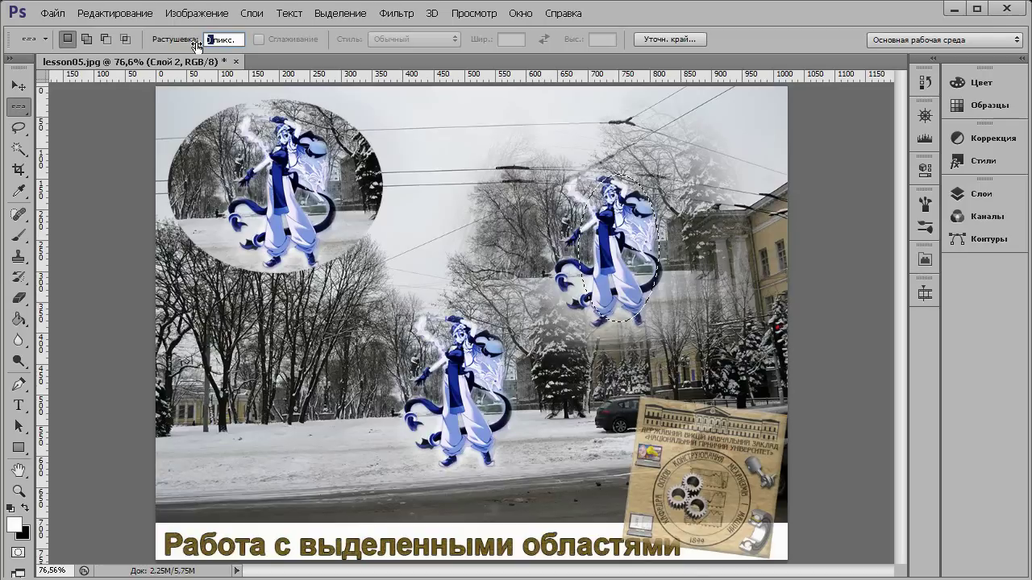
left_click(677, 38)
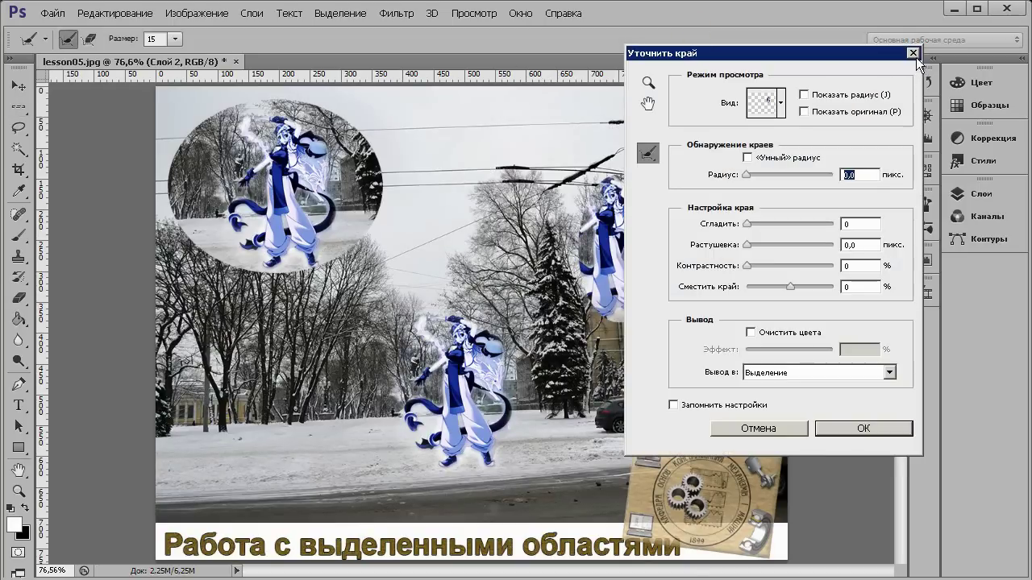
left_click(914, 54)
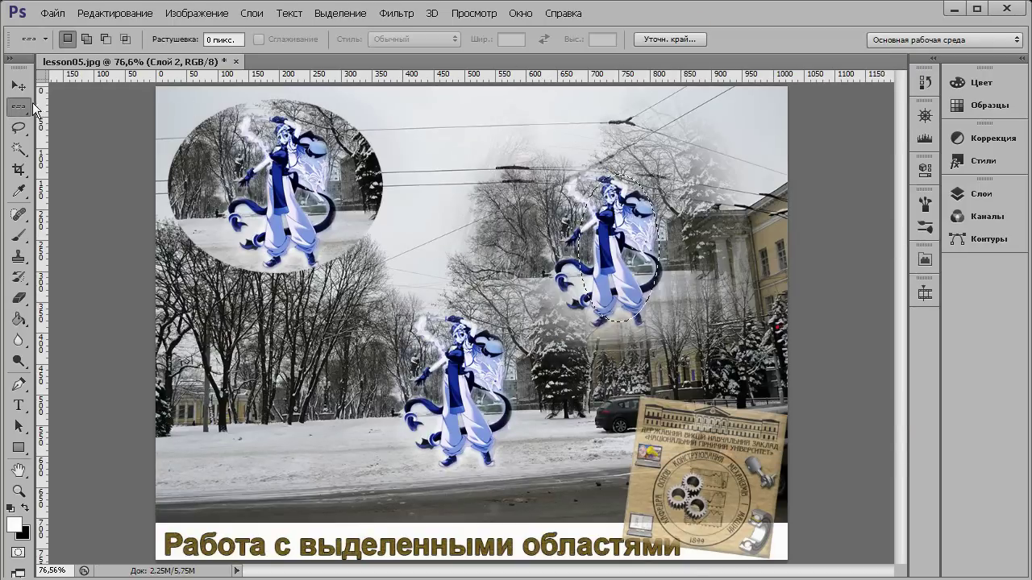
left_click(235, 161)
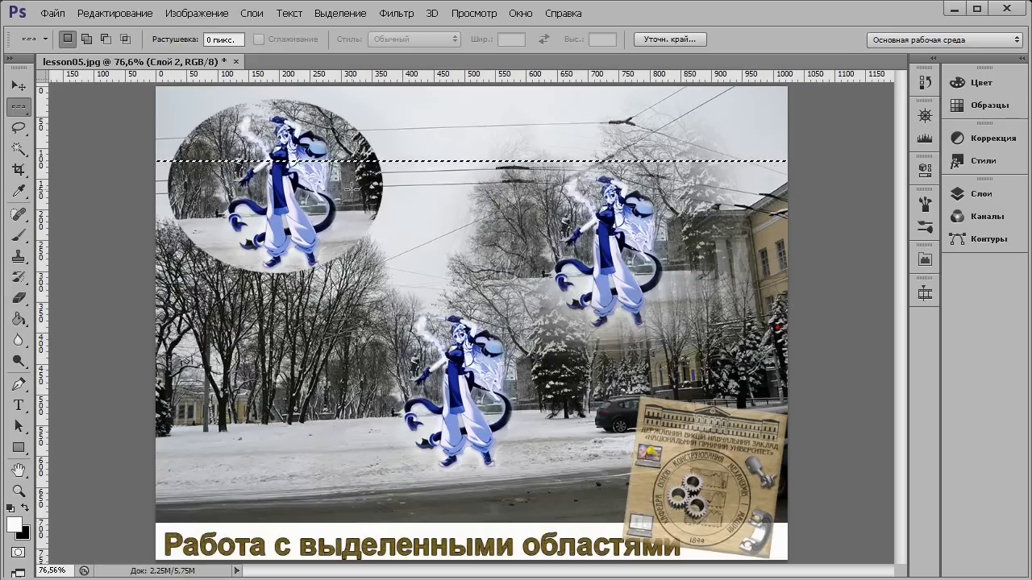
- In Add to Selection mode, add four more one-pixel rows at lower heights
left_click(86, 39)
left_click(259, 209)
left_click(200, 166)
left_click(293, 214)
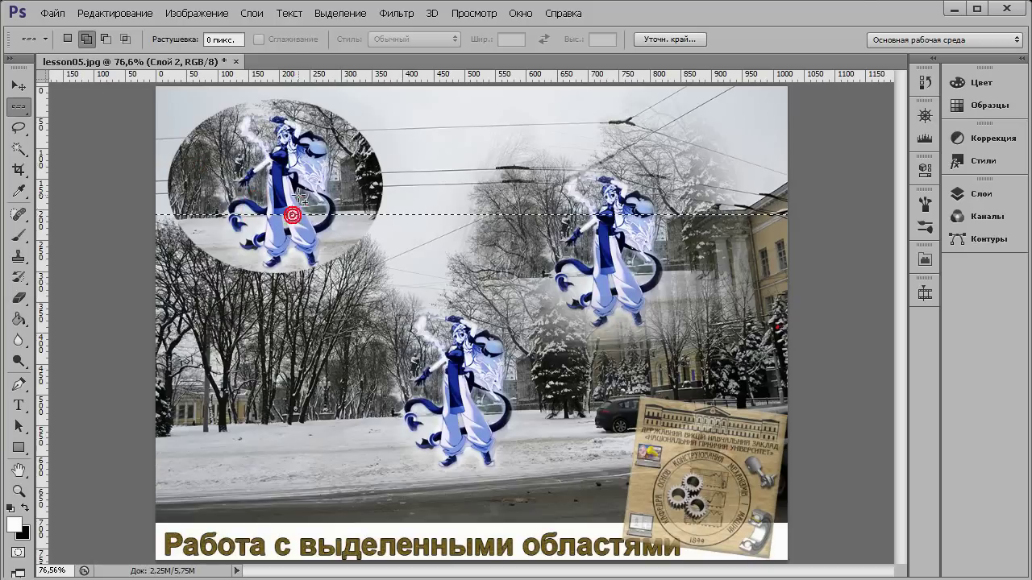
left_click(311, 262)
left_click(312, 317)
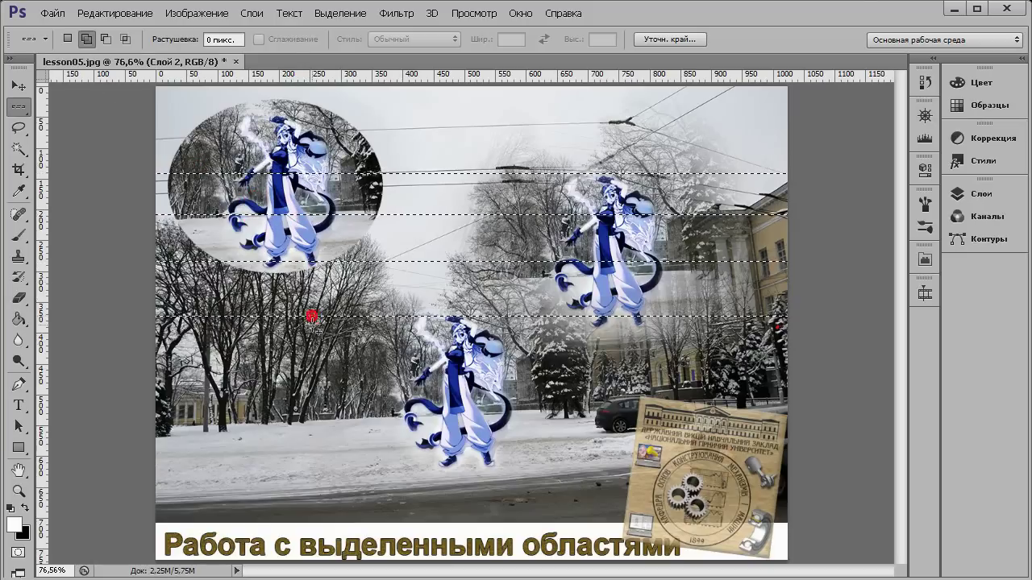
left_click(17, 108)
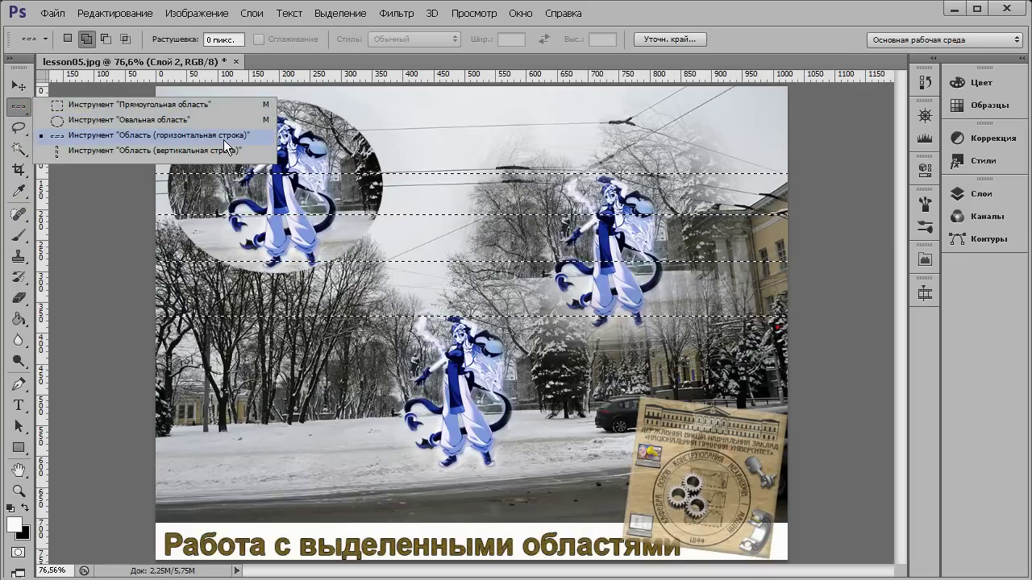
- Add five one-pixel columns with the Single Column Marquee in Add to Selection mode
left_click(188, 150)
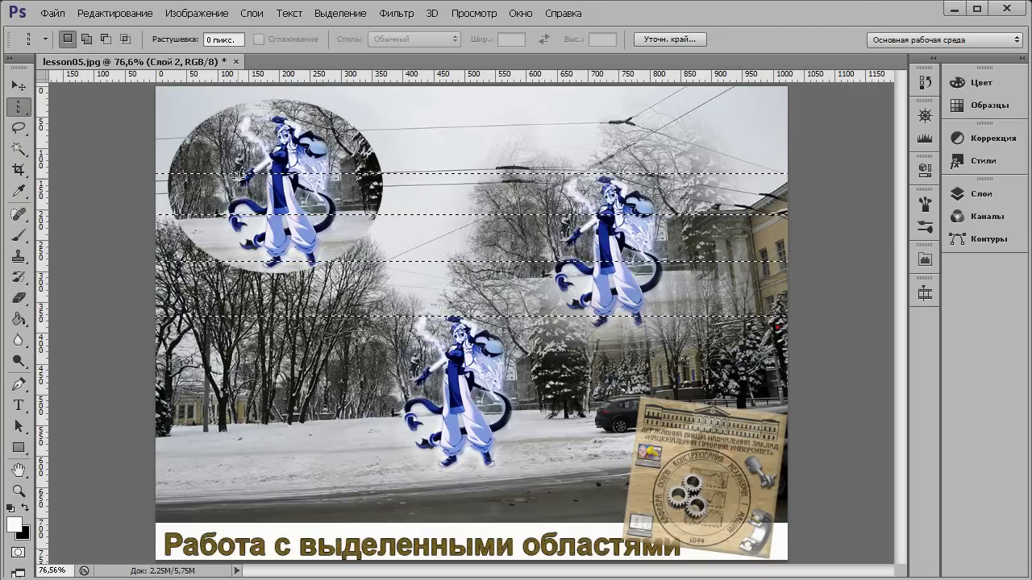
left_click(86, 39)
left_click(477, 201)
left_click(599, 204)
left_click(694, 211)
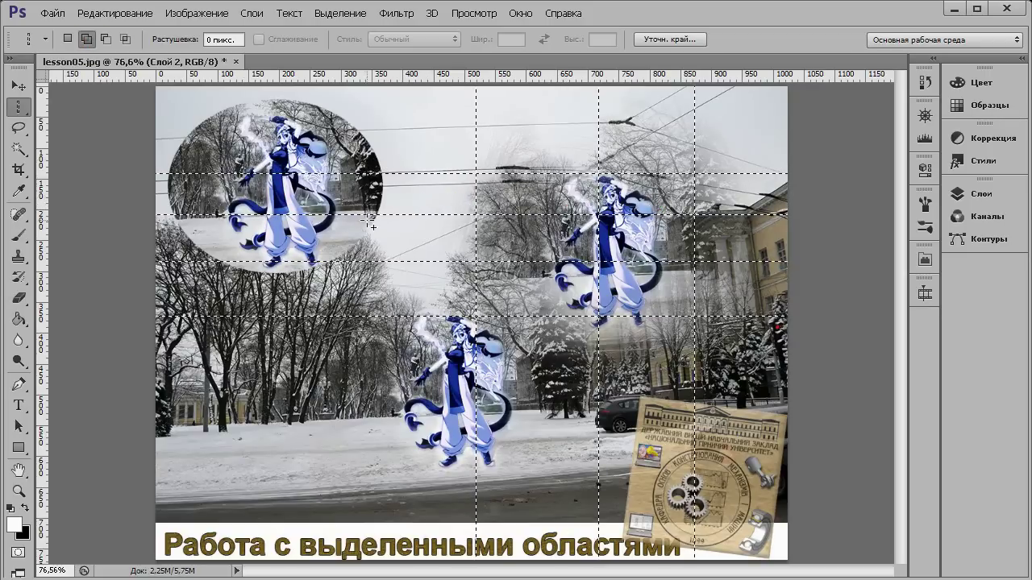
left_click(326, 193)
left_click(245, 189)
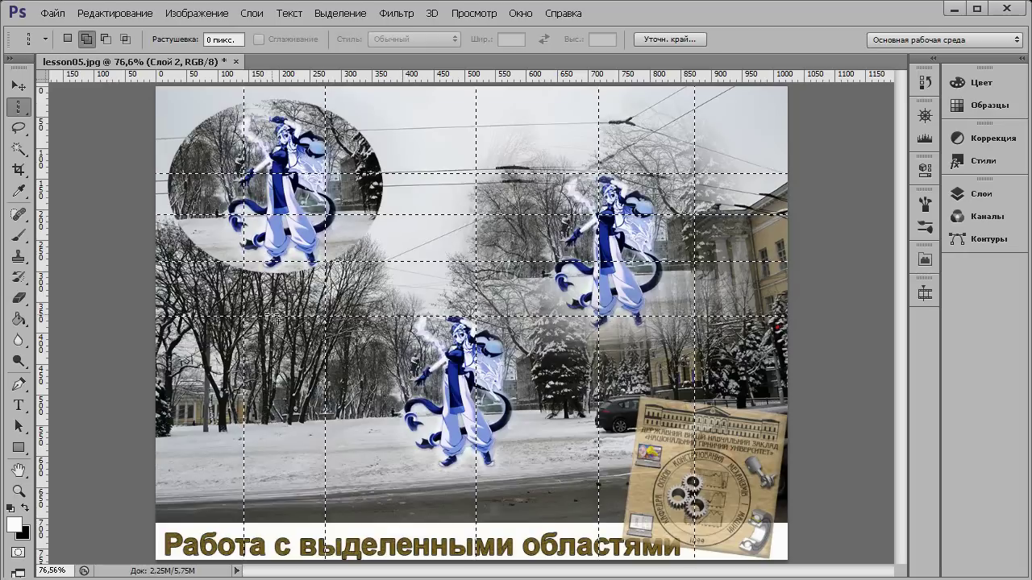
- Set feathering to 1 px and make a new single-column selection
double_click(210, 38)
type("1")
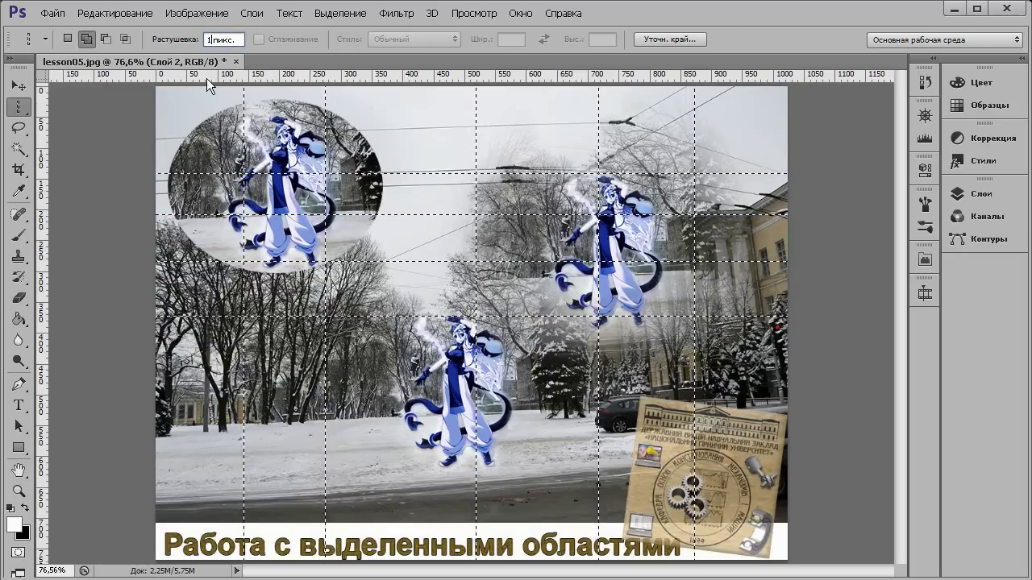
left_click(69, 39)
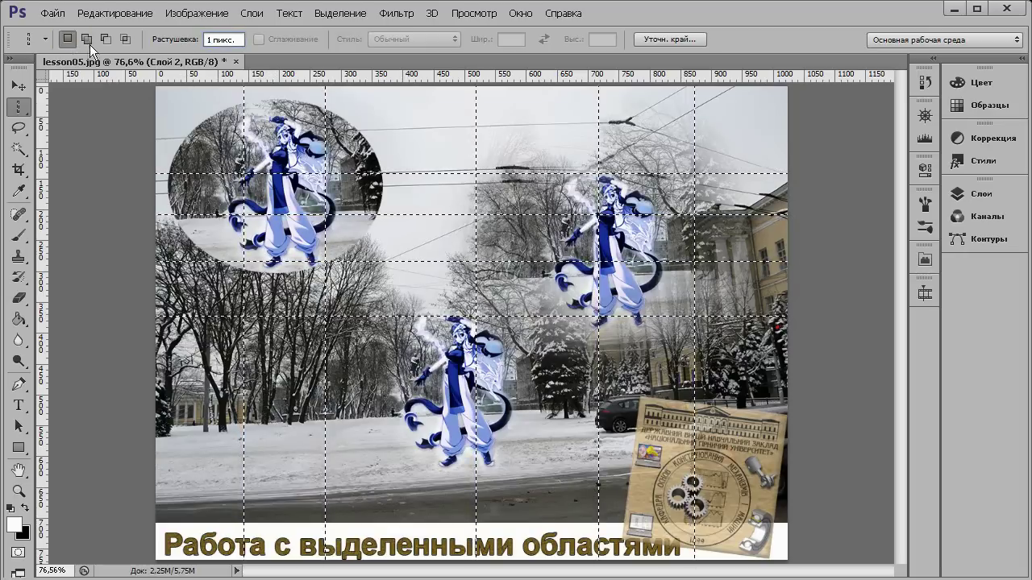
left_click(393, 133)
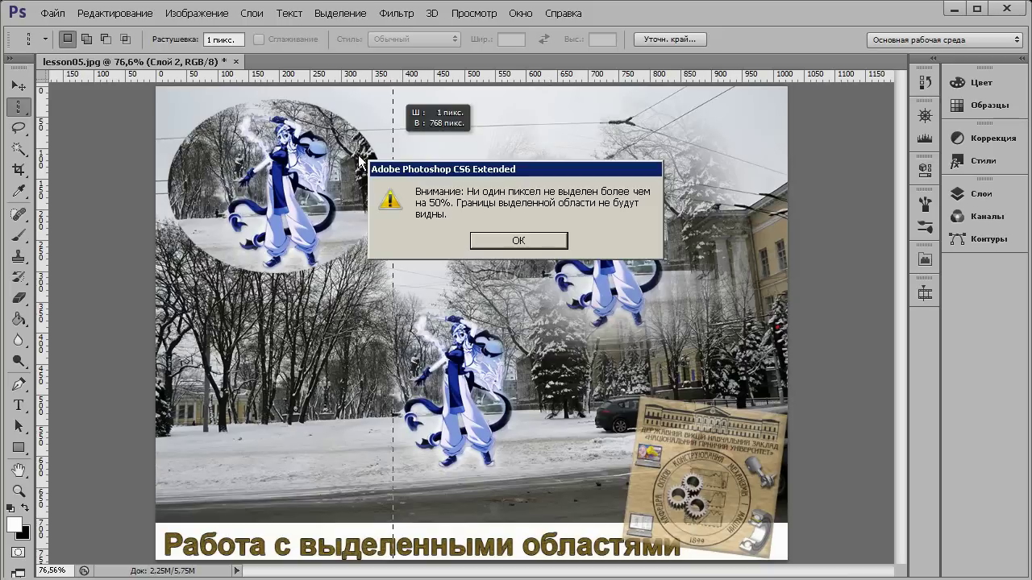
- Dismiss the invisible-selection warning, attempt to copy the column, and dismiss the copy error
left_click(536, 241)
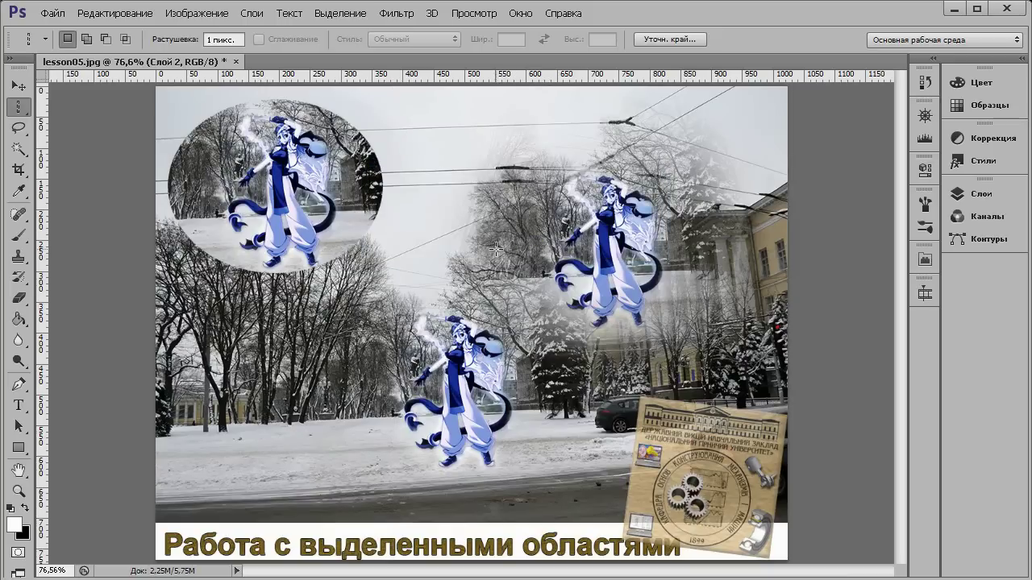
key("ctrl+c")
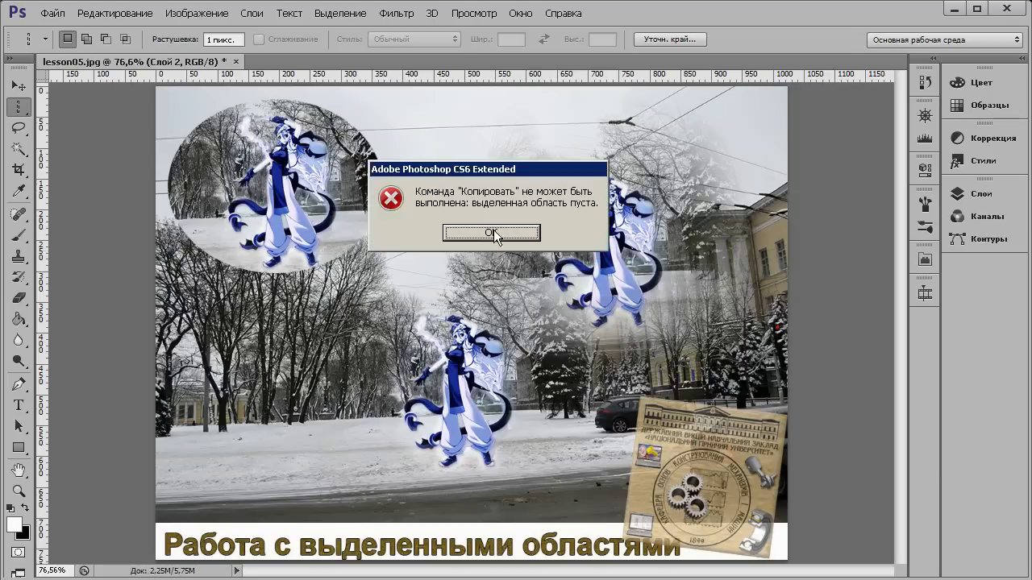
left_click(493, 231)
- Reset feathering to 0 px and check the Refine Edge dialog
double_click(208, 39)
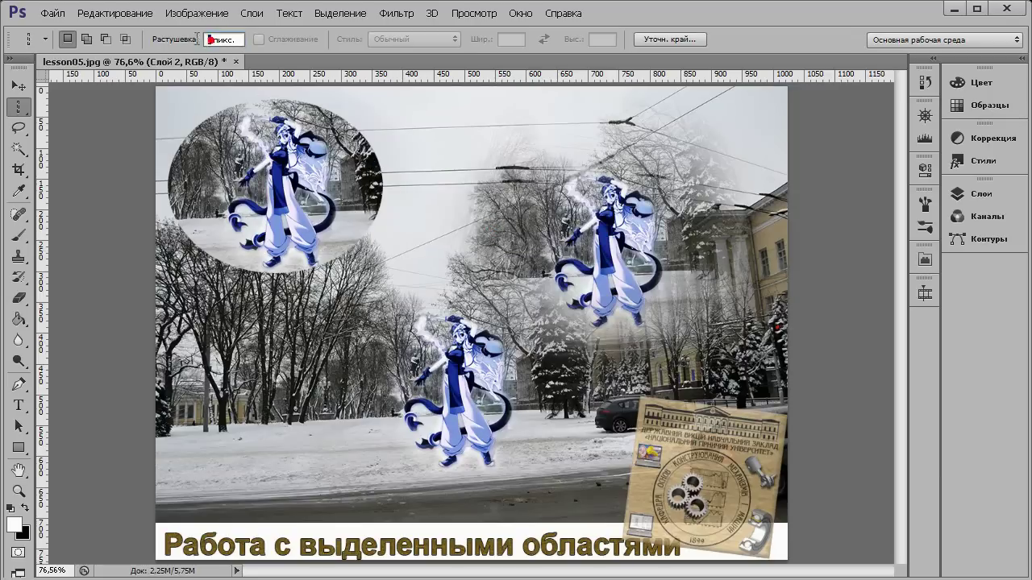
type("0")
left_click(670, 38)
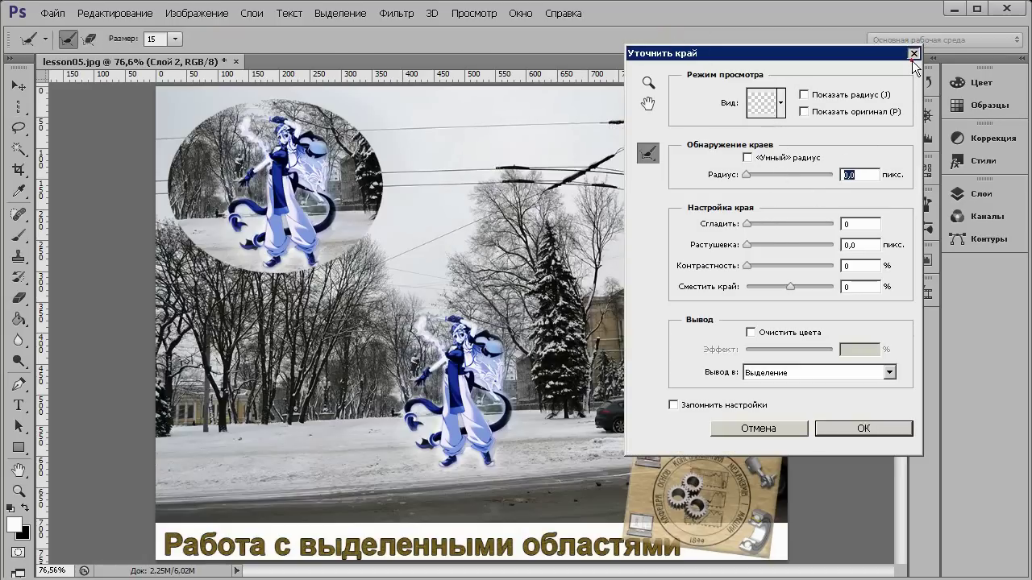
left_click(912, 53)
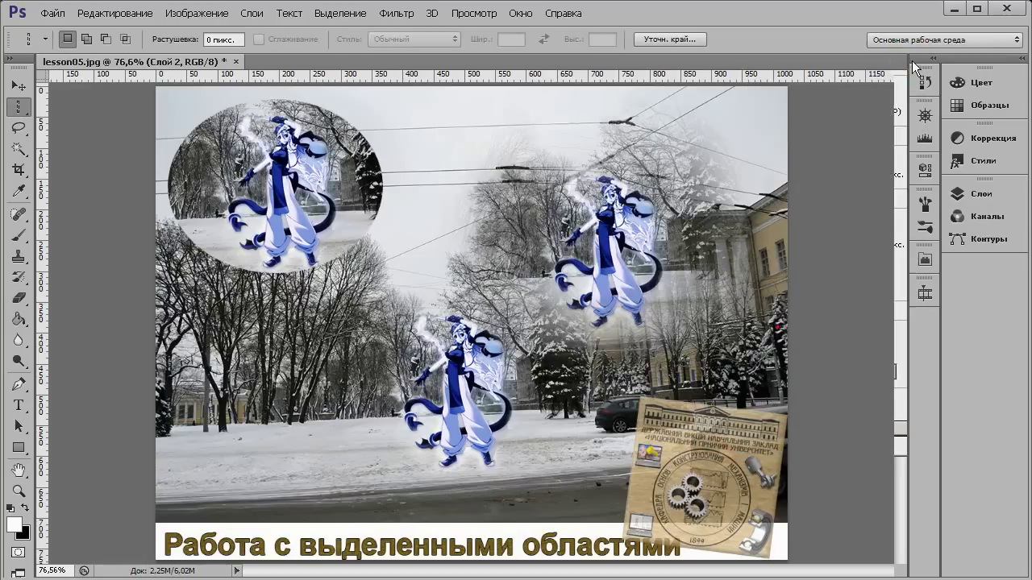
left_click(22, 107)
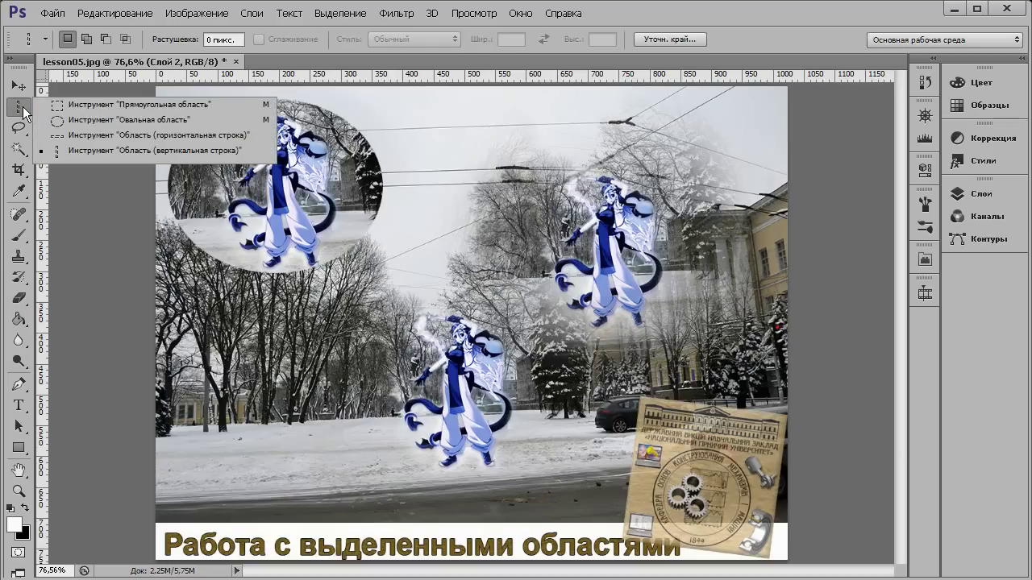